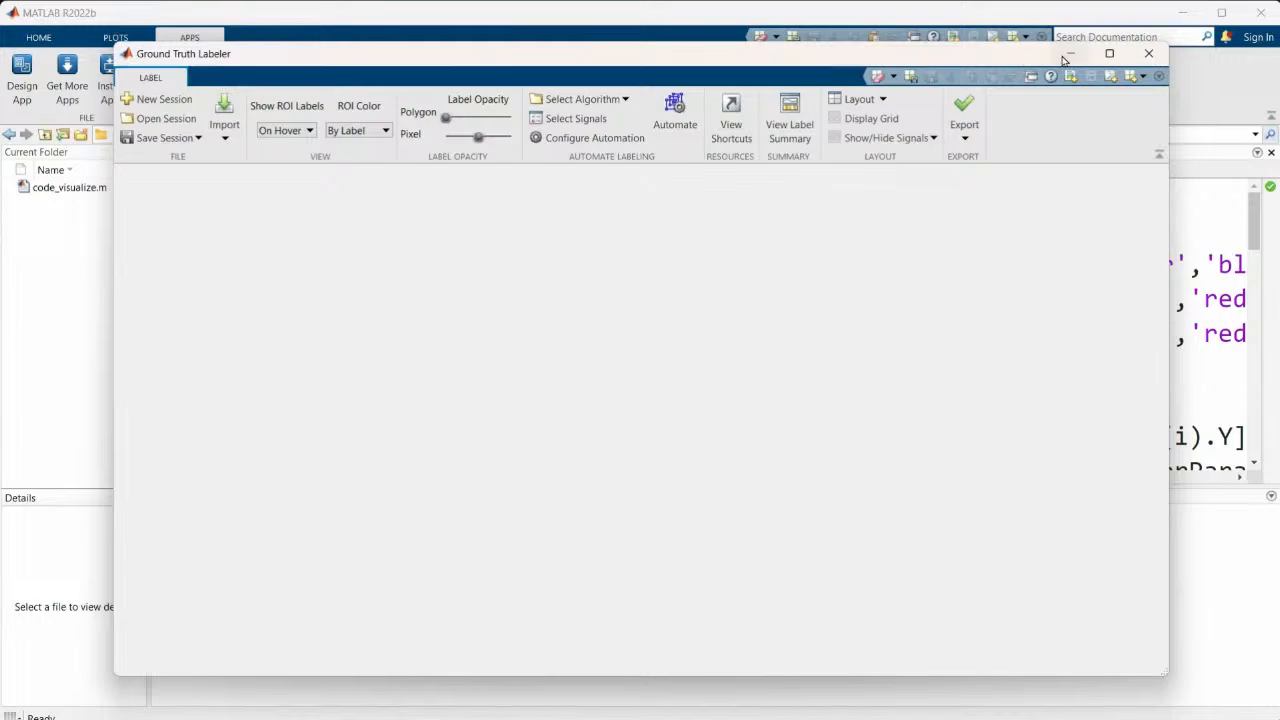
# Maximize the Ground Truth Labeler, open the groundTruthLabelingSession_1 session from the mc_trail folder, and dismiss the cuboid labeling help
pyautogui.click(1108, 55)
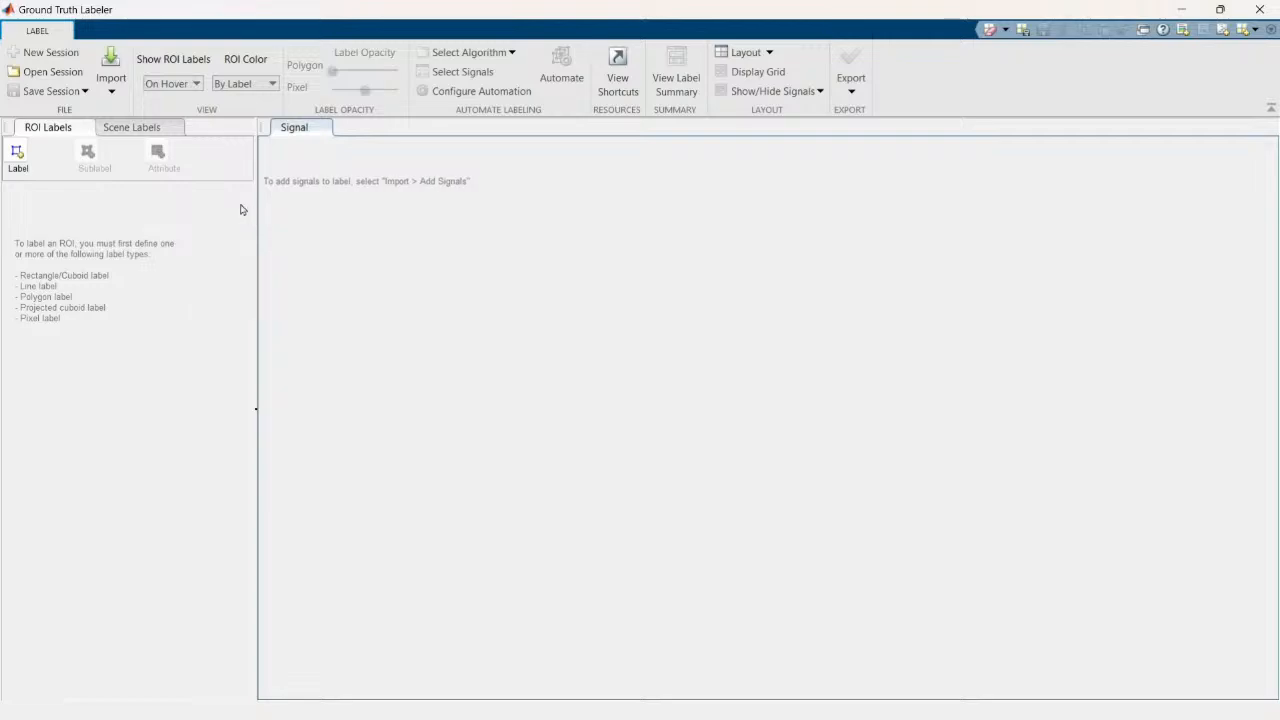
pyautogui.click(69, 78)
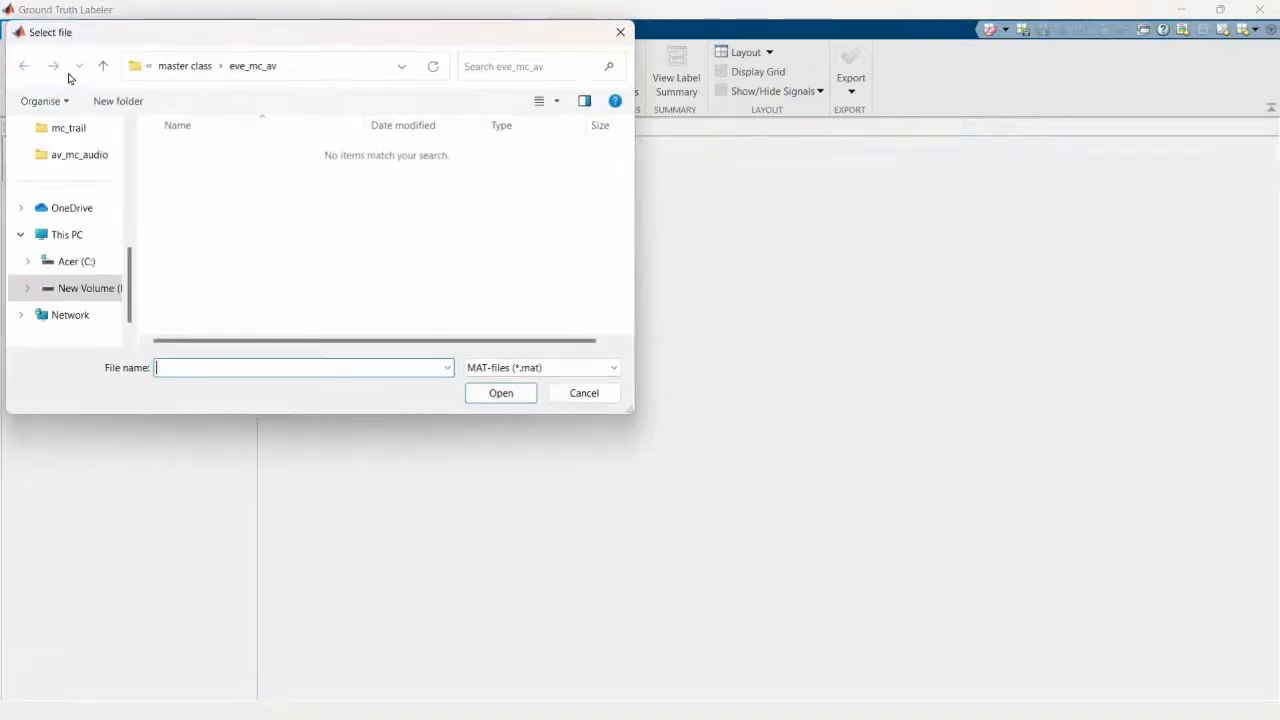
pyautogui.click(205, 66)
pyautogui.doubleClick(240, 262)
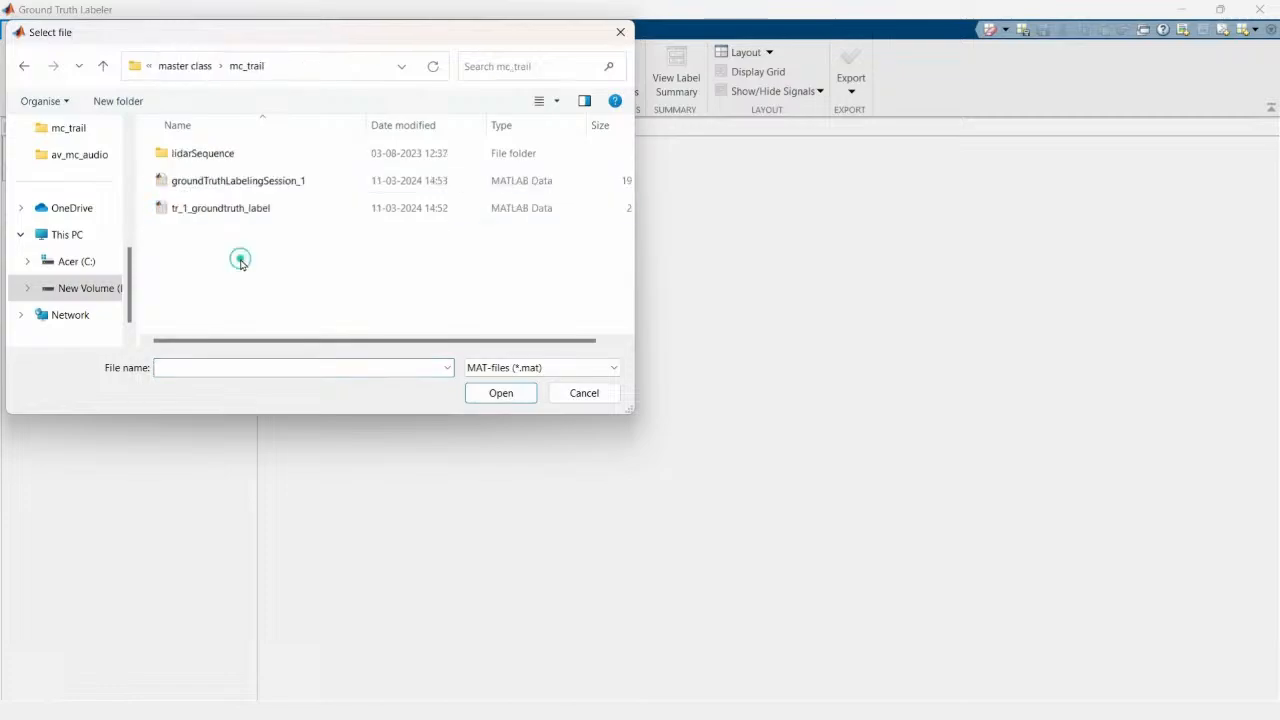
pyautogui.click(238, 180)
pyautogui.click(500, 392)
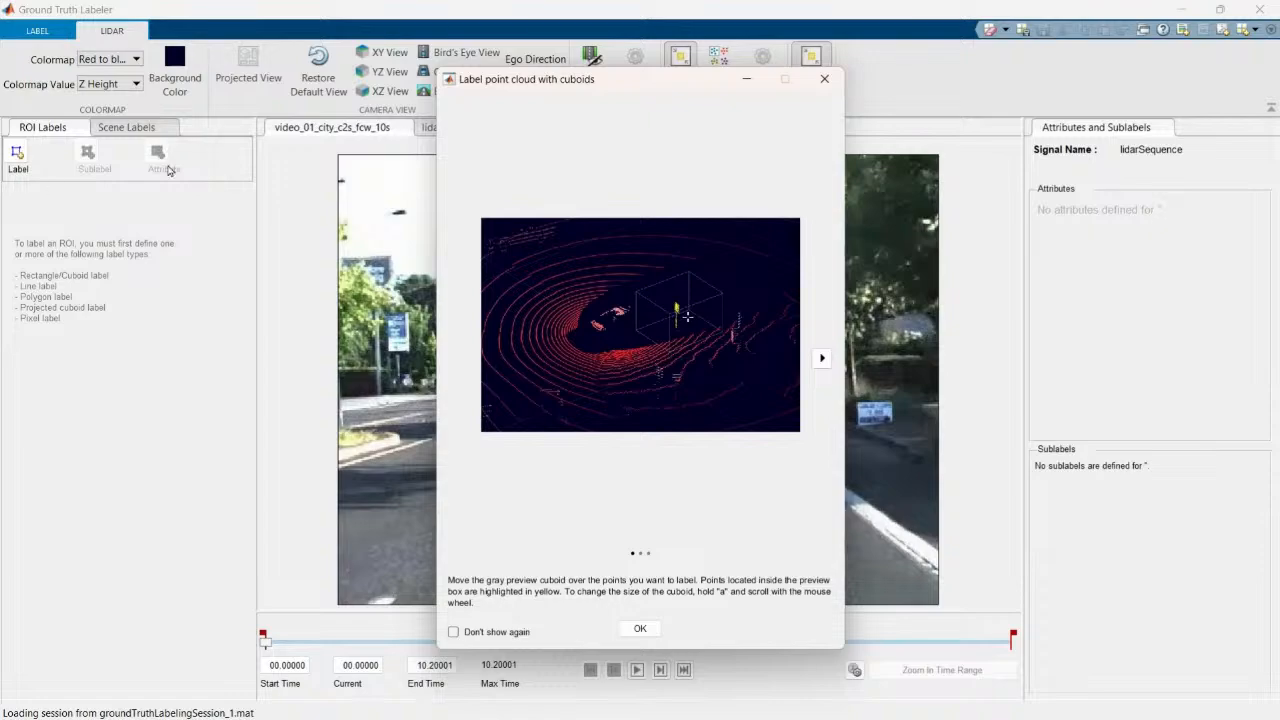
pyautogui.click(823, 80)
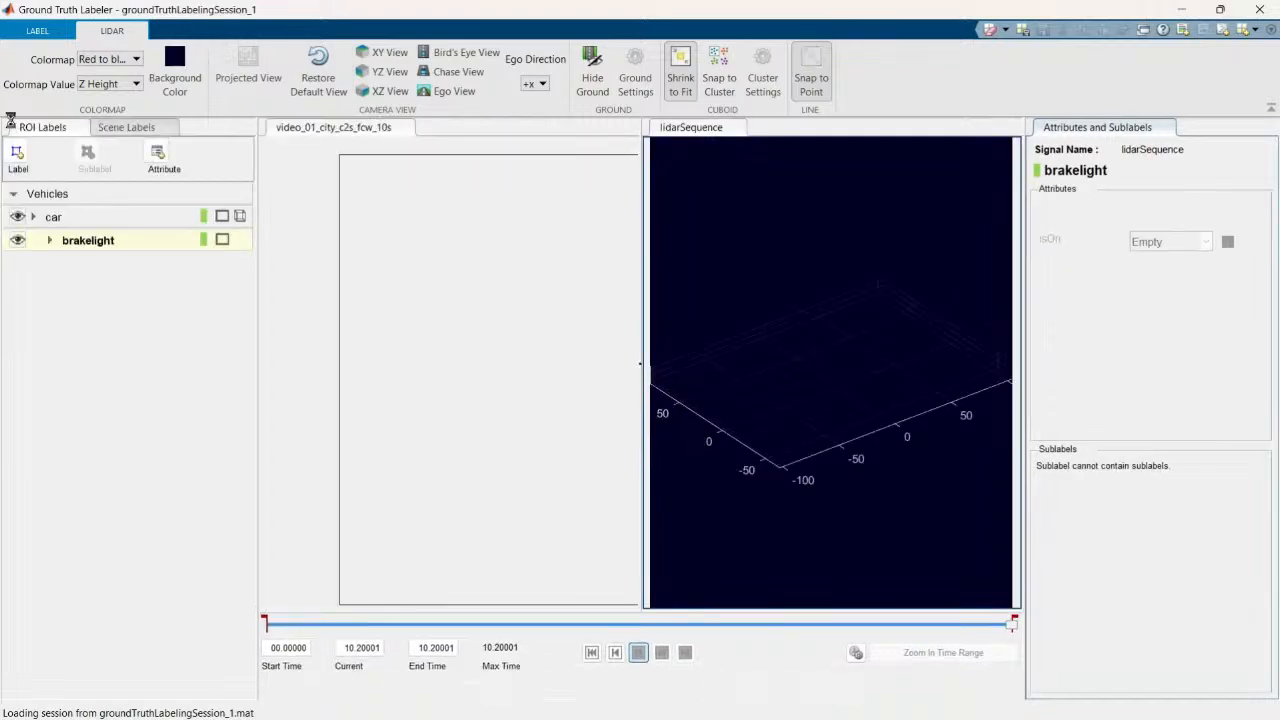
# Delete the existing car label together with its brakelight sublabel from the Vehicles group
pyautogui.click(75, 222)
pyautogui.rightClick(75, 222)
pyautogui.click(90, 243)
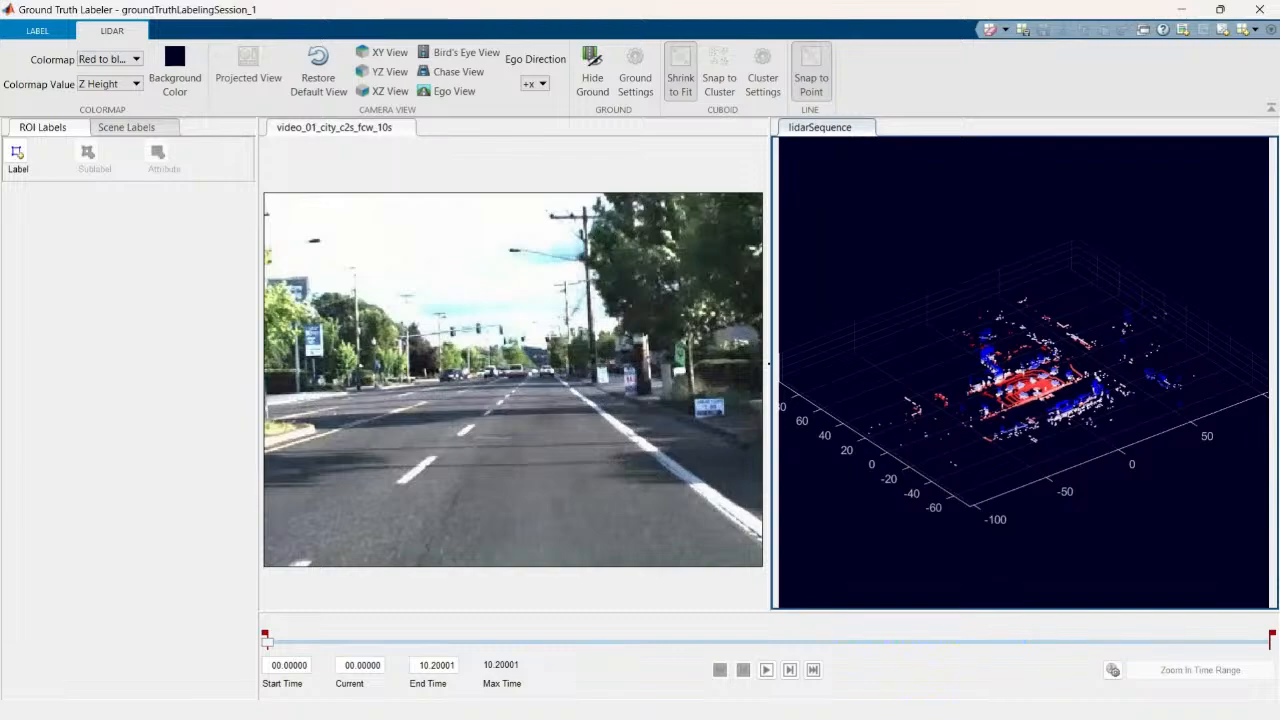
# Restore the window to its smaller size and start a new Rectangle/Cuboid ROI label named car
pyautogui.click(10, 158)
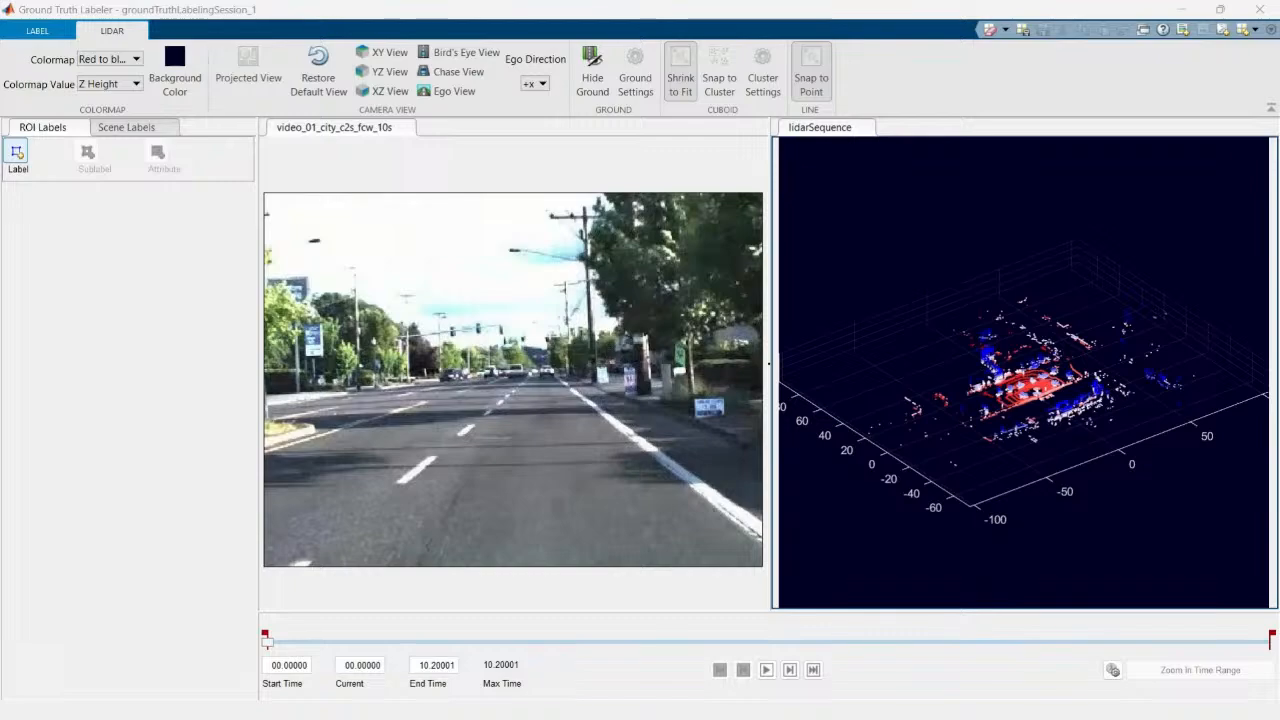
pyautogui.click(1220, 9)
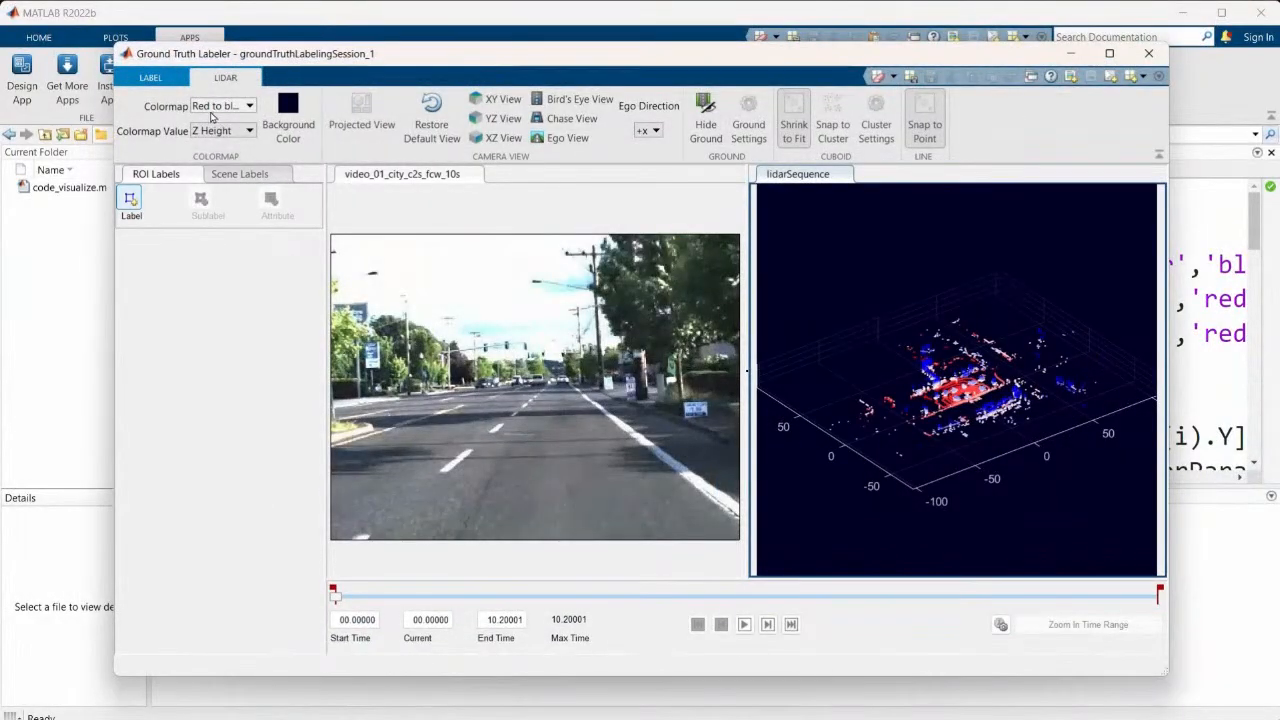
pyautogui.click(132, 205)
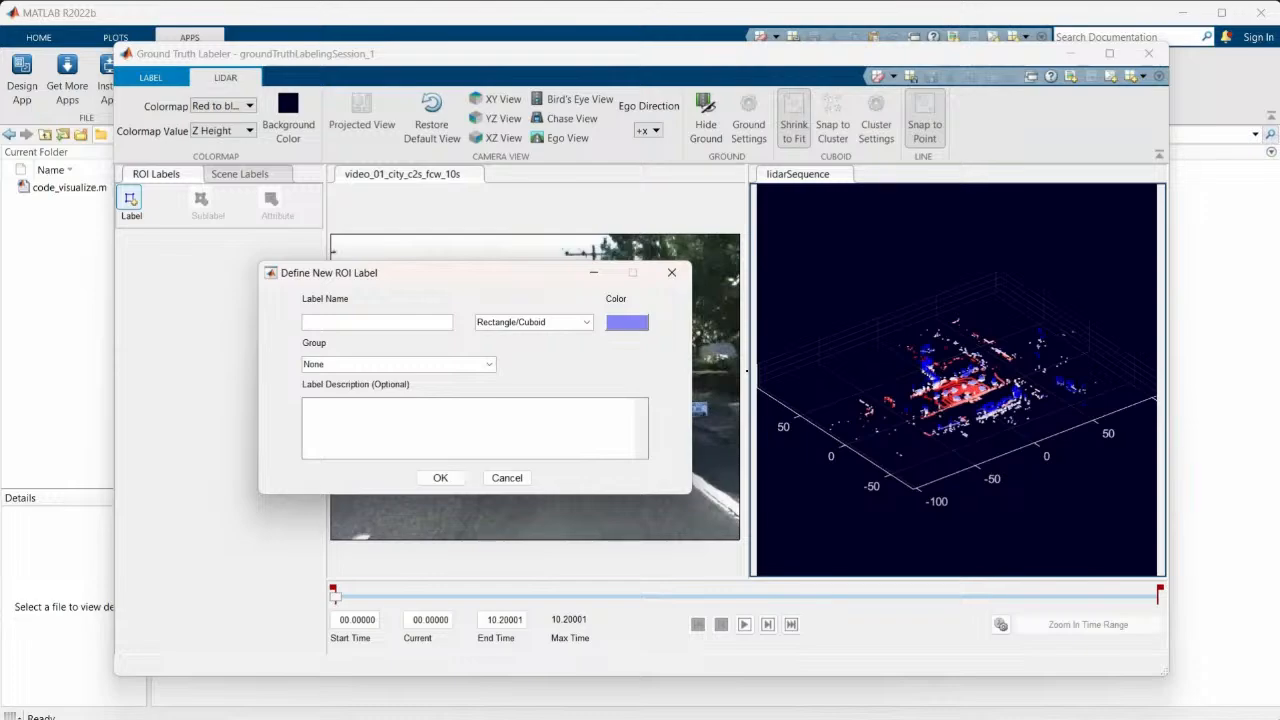
pyautogui.click(490, 323)
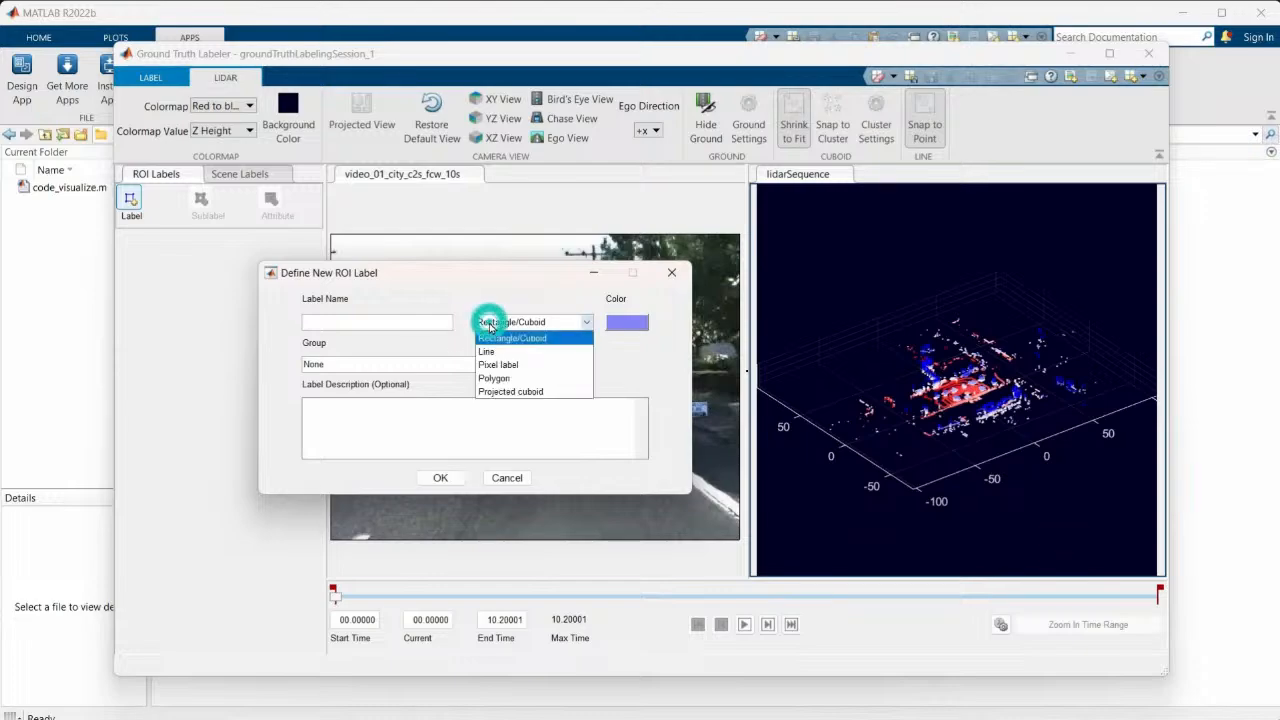
pyautogui.click(491, 338)
pyautogui.click(338, 317)
pyautogui.write('car')
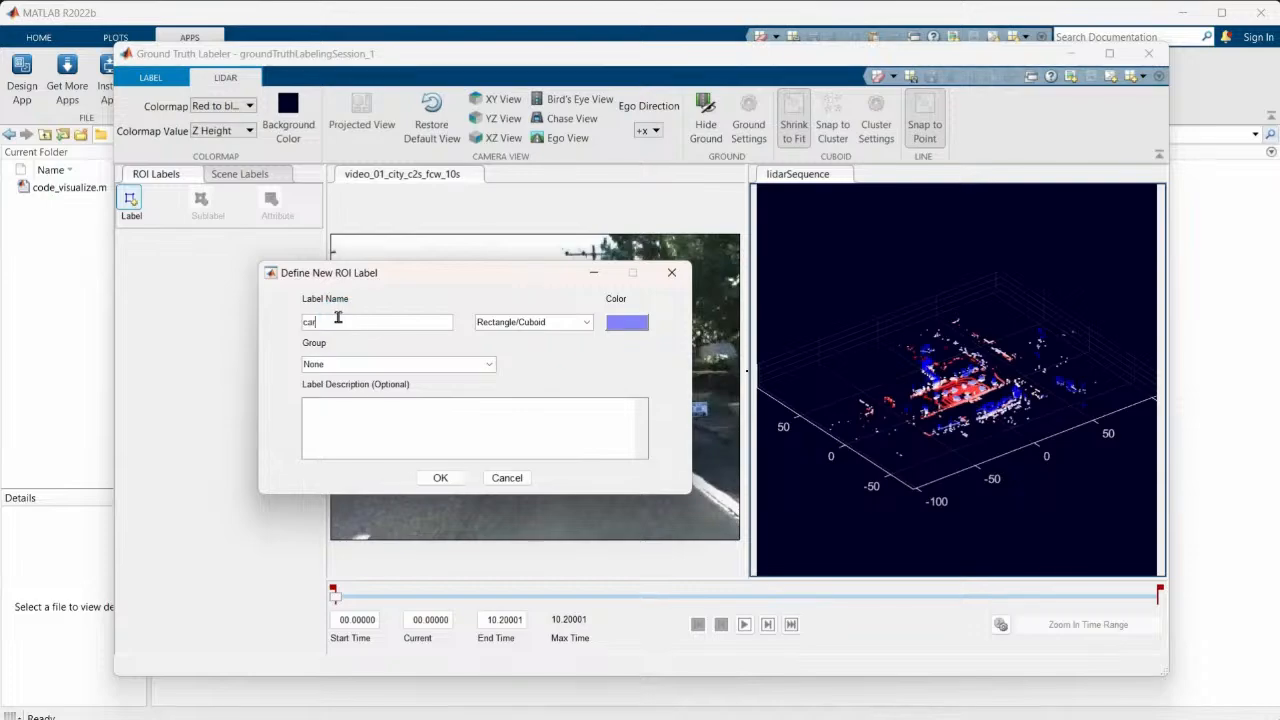
# Assign the car label to a new group named Vehicles and create the label
pyautogui.click(382, 366)
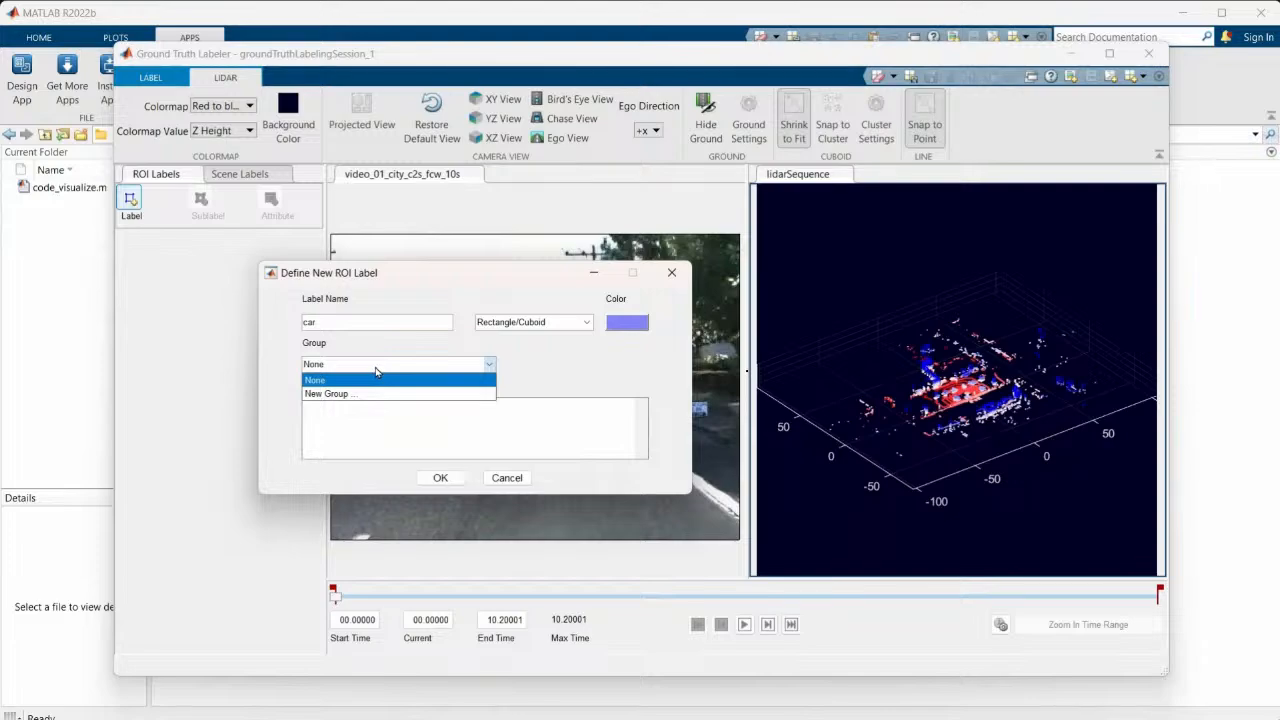
pyautogui.click(357, 393)
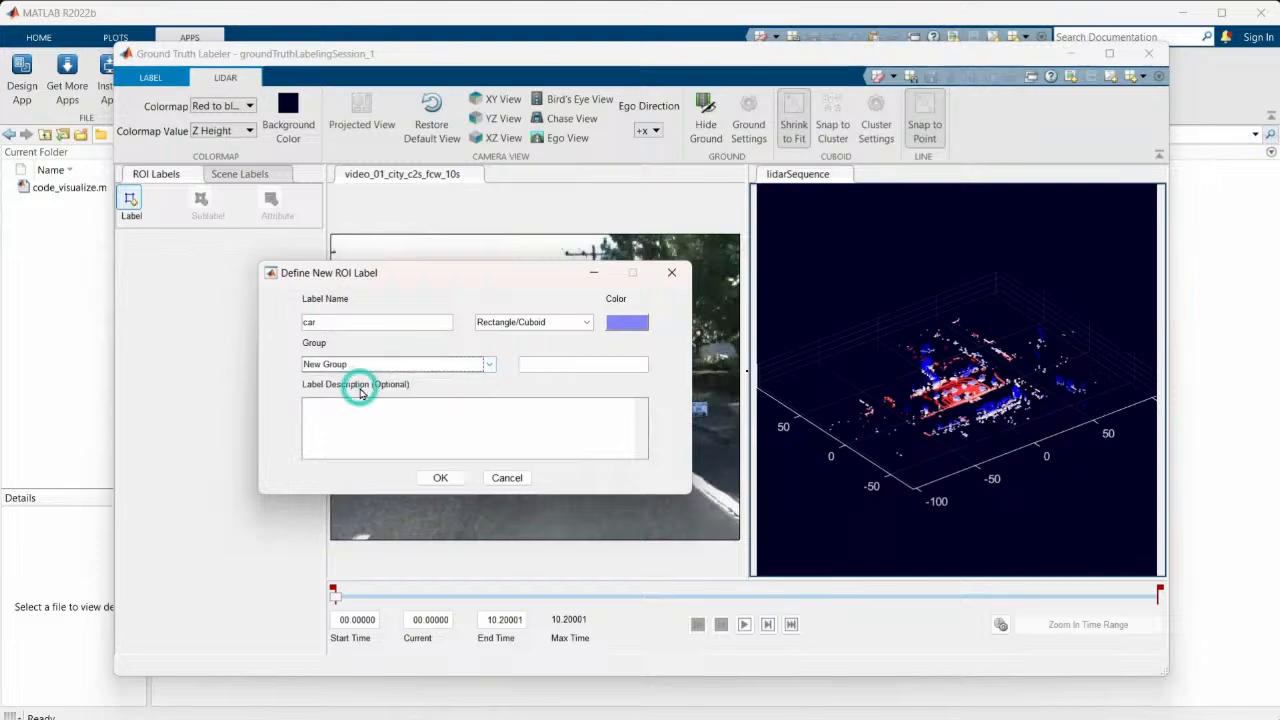
pyautogui.click(542, 362)
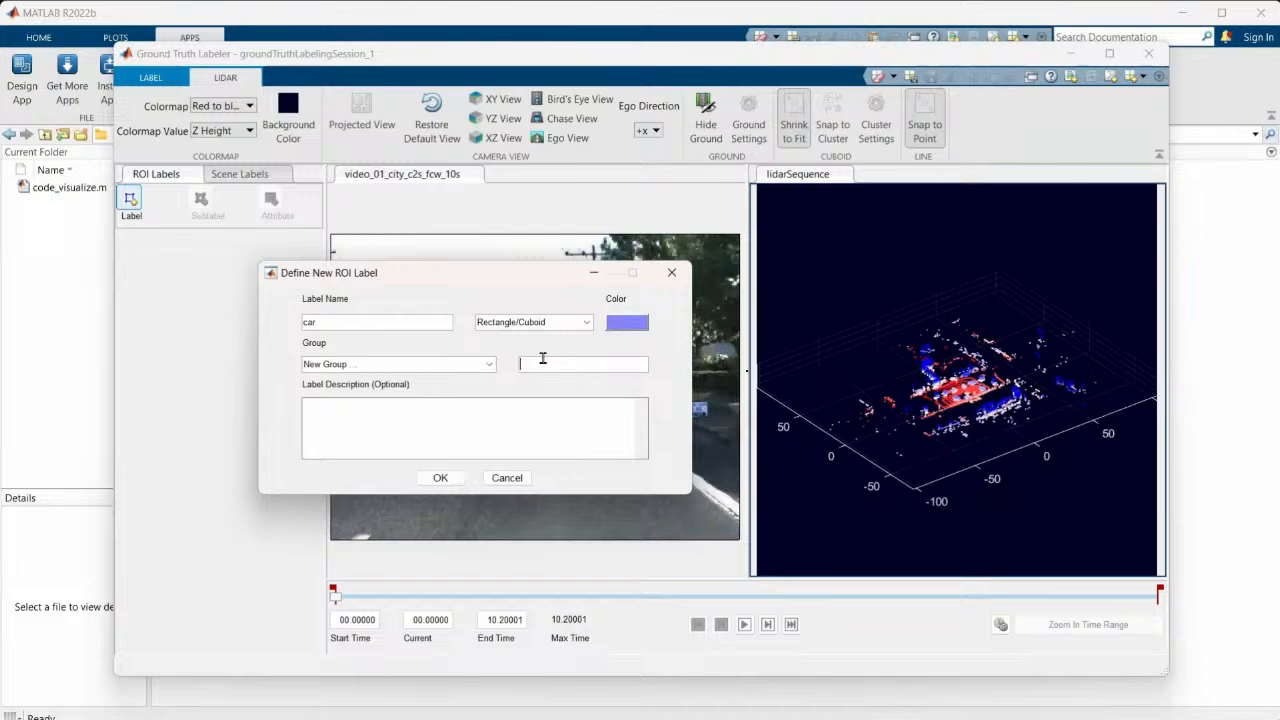
pyautogui.write('Vehicles')
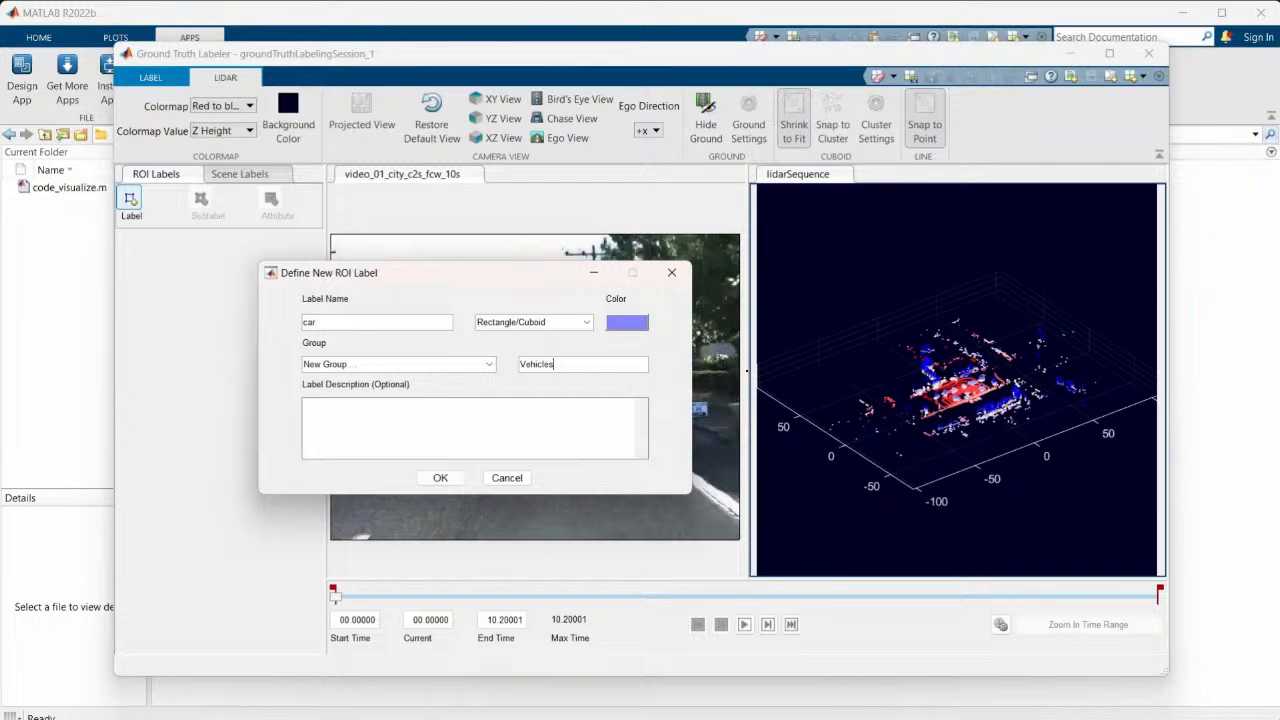
pyautogui.click(441, 479)
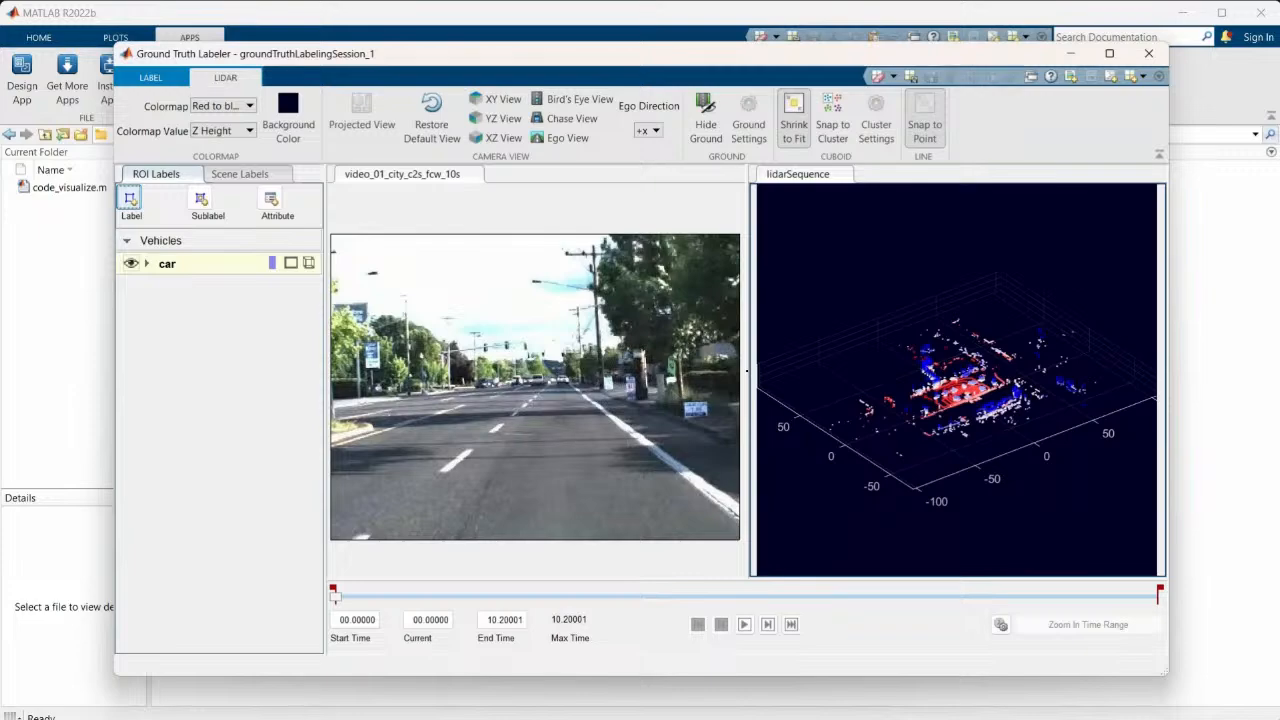
# Switch to the presentation in Edge and review the slides on label types and the Vehicles, car and brakeLight hierarchy
pyautogui.moveTo(647, 398)
pyautogui.press('super')
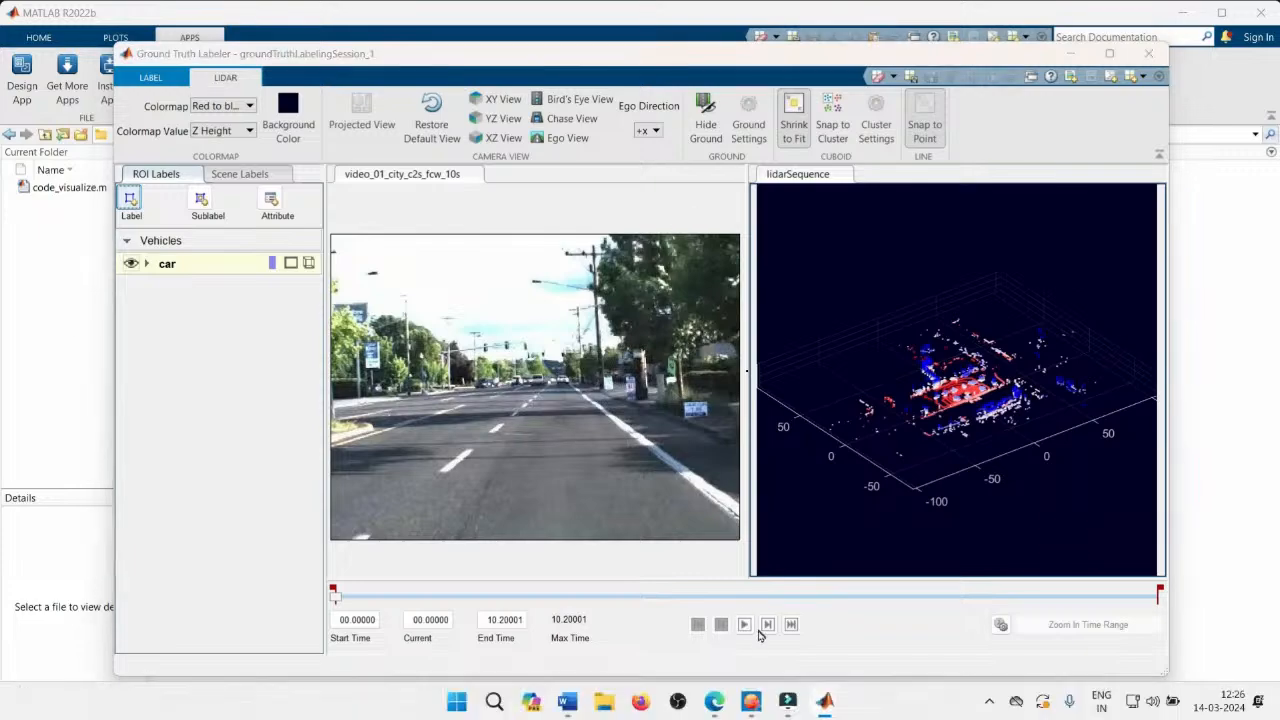
pyautogui.moveTo(716, 703)
pyautogui.click(738, 629)
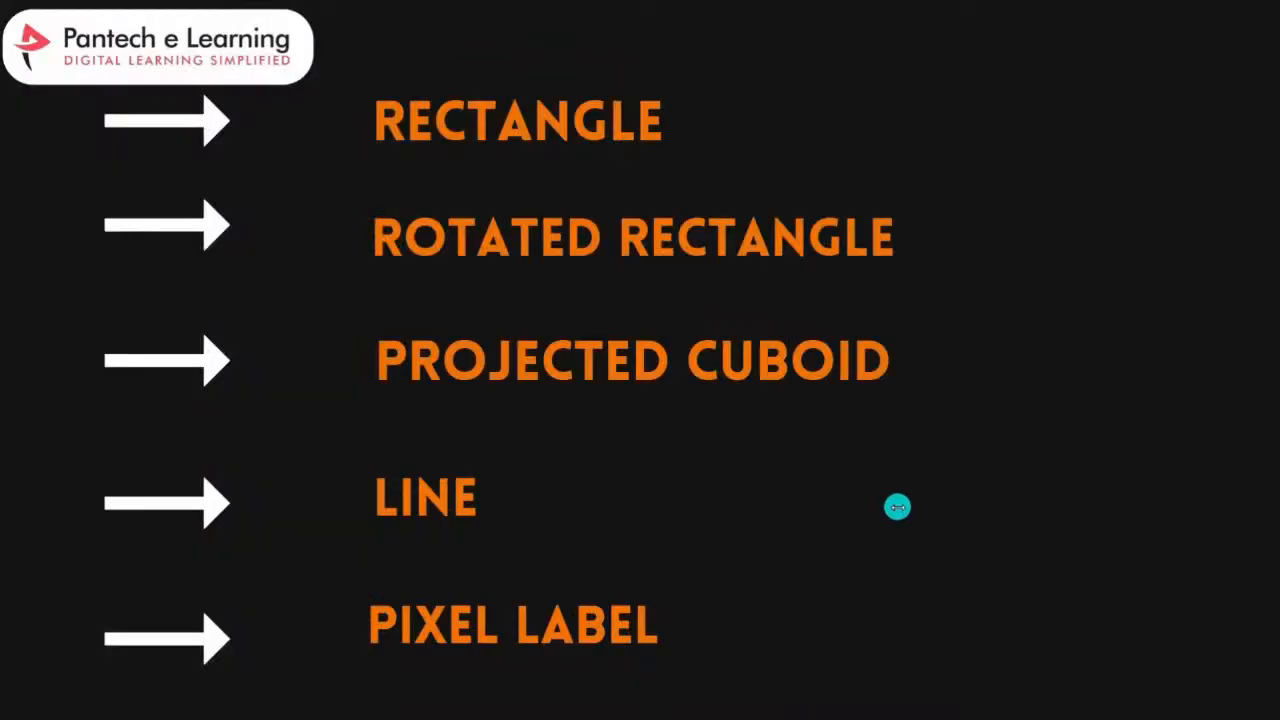
pyautogui.click(898, 507)
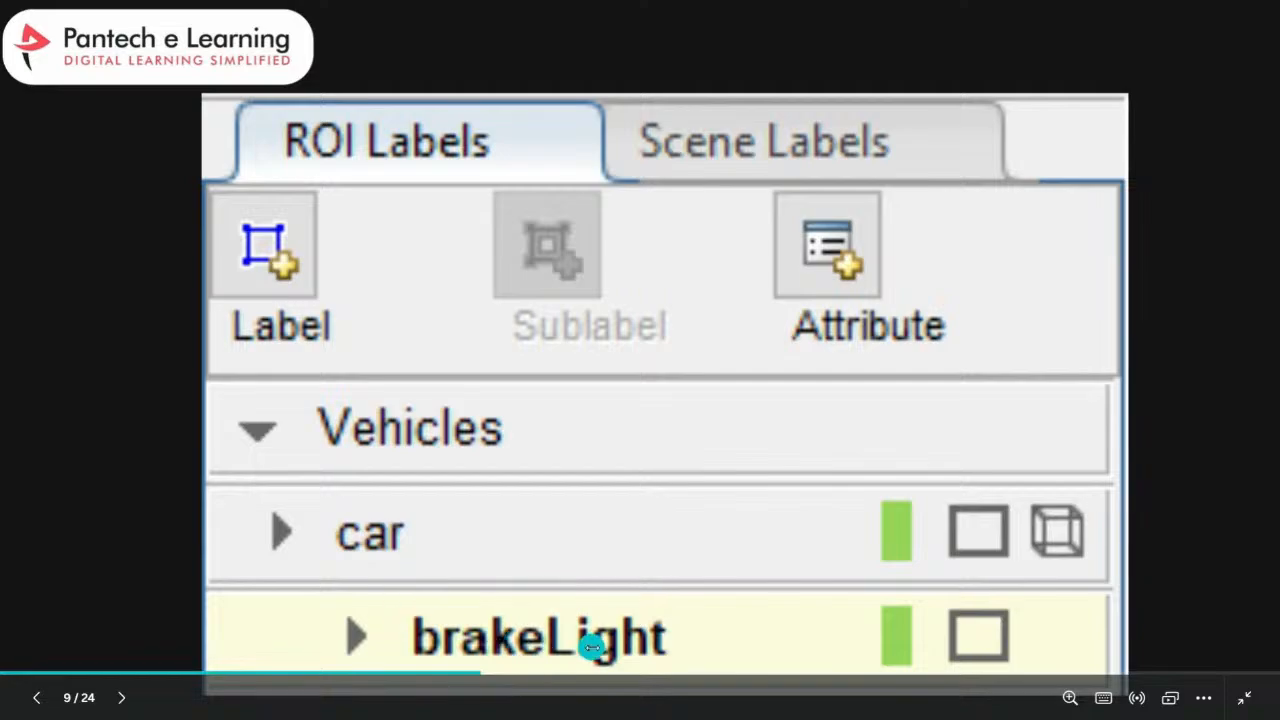
pyautogui.press('Right')
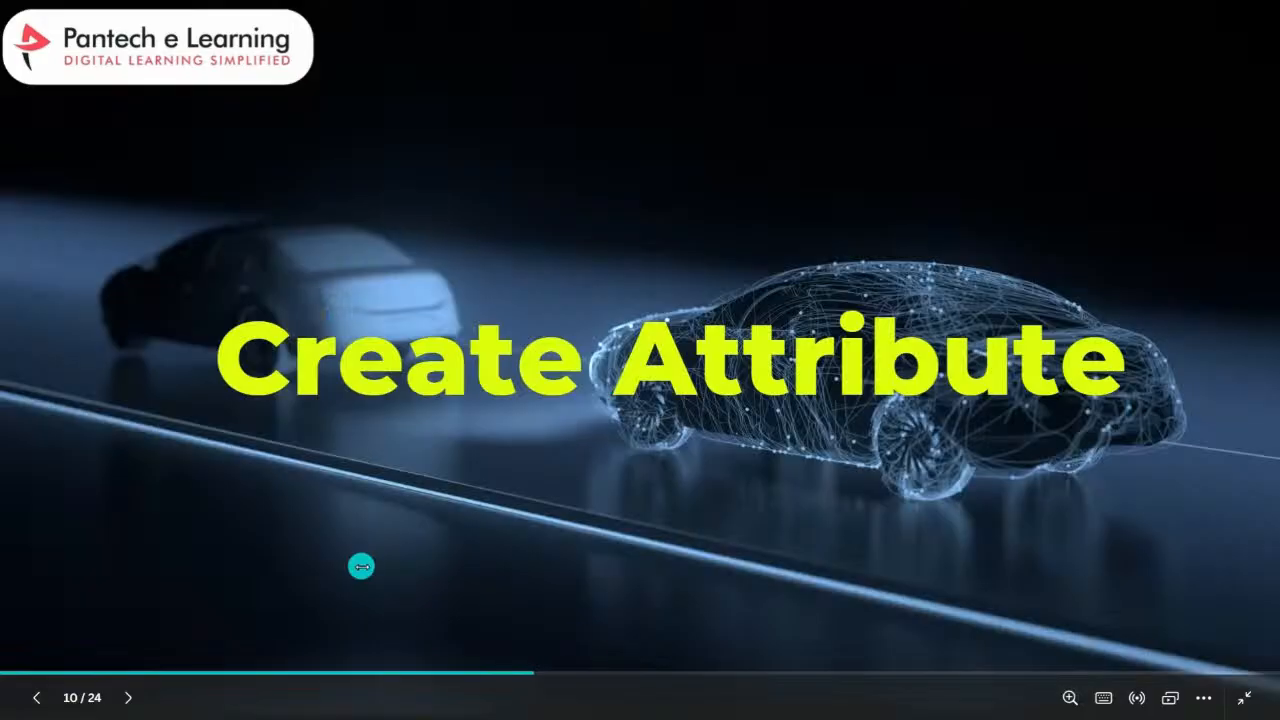
pyautogui.press('Left')
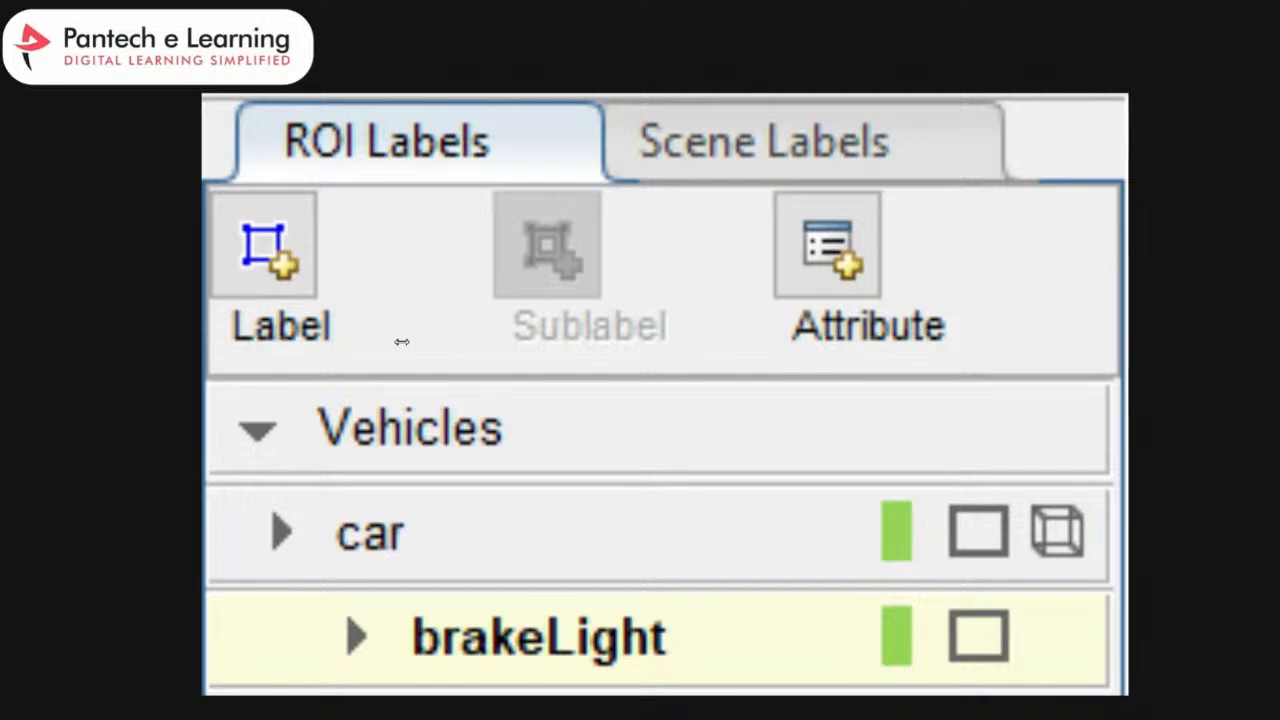
# Switch back to Ground Truth Labeler and add a Rectangle sublabel named brakeLight to the car label
pyautogui.press('super')
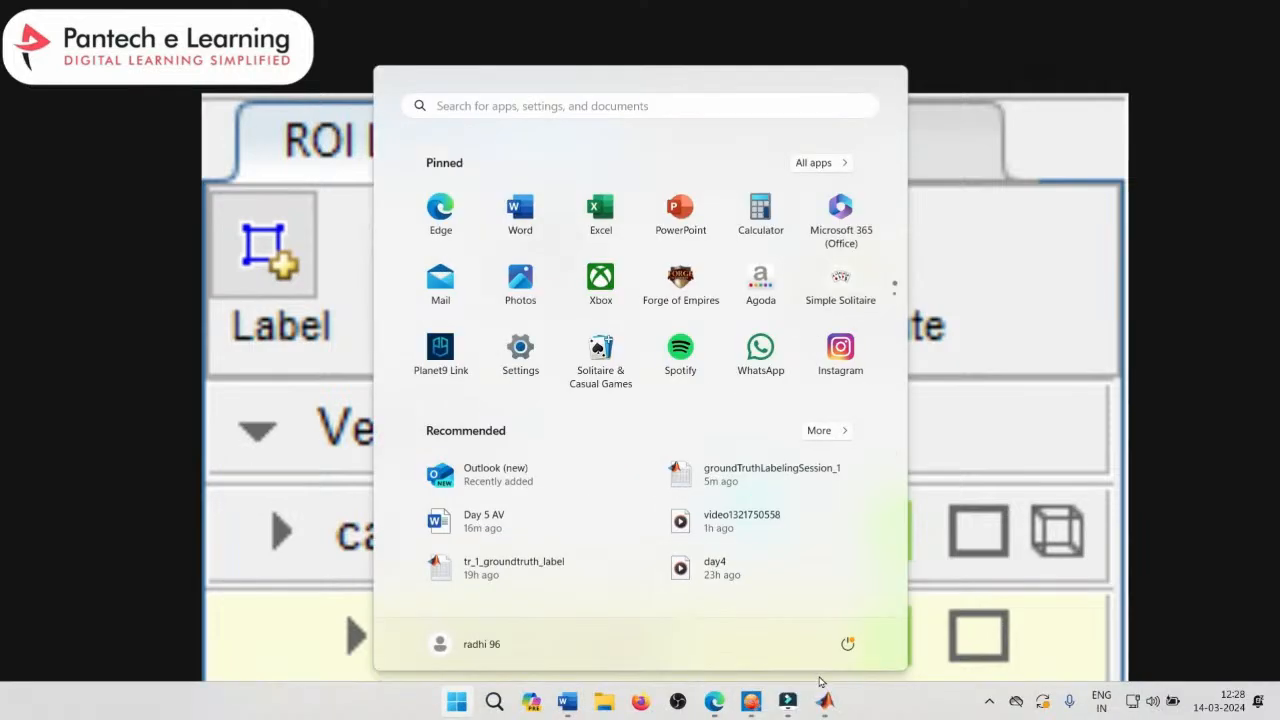
pyautogui.moveTo(825, 700)
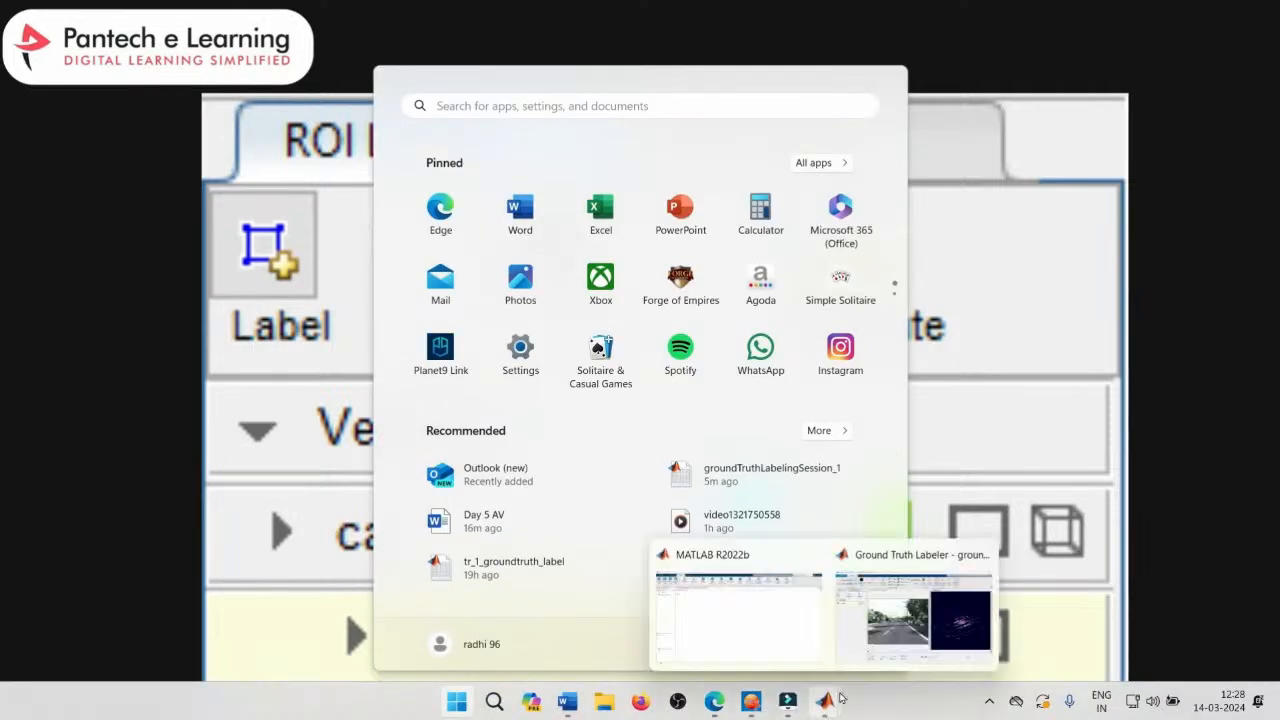
pyautogui.click(914, 614)
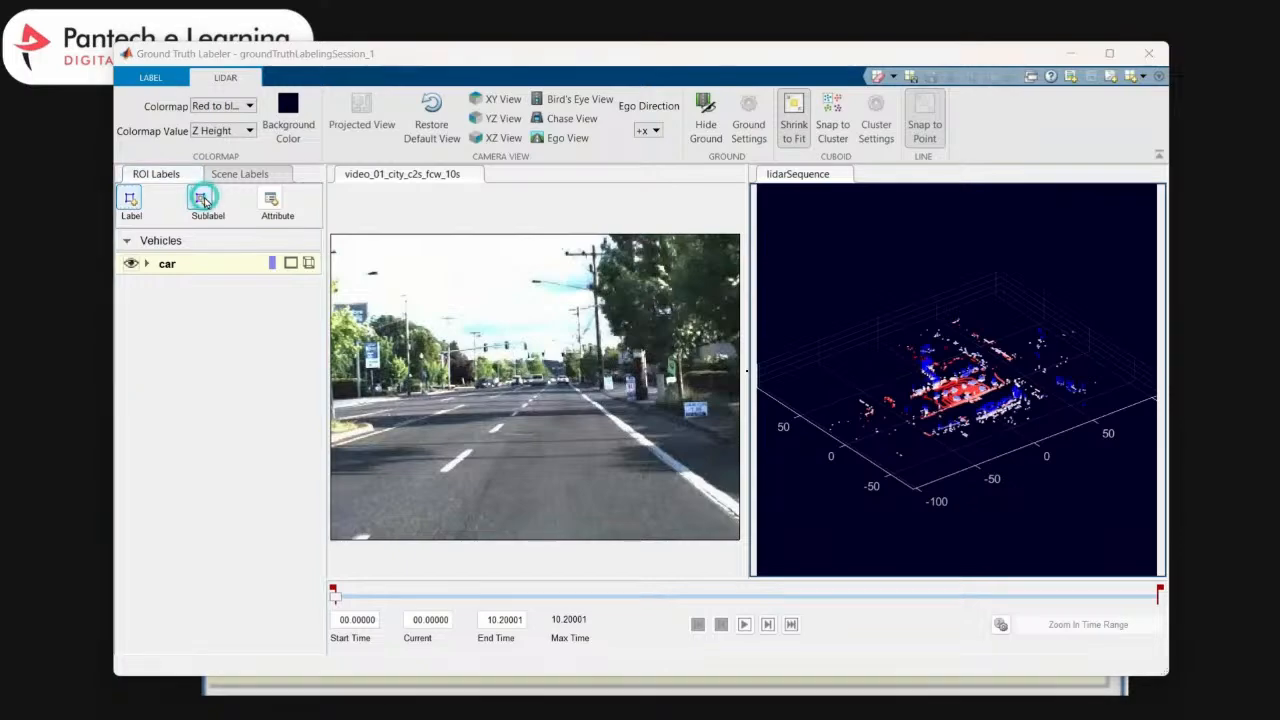
pyautogui.click(49, 197)
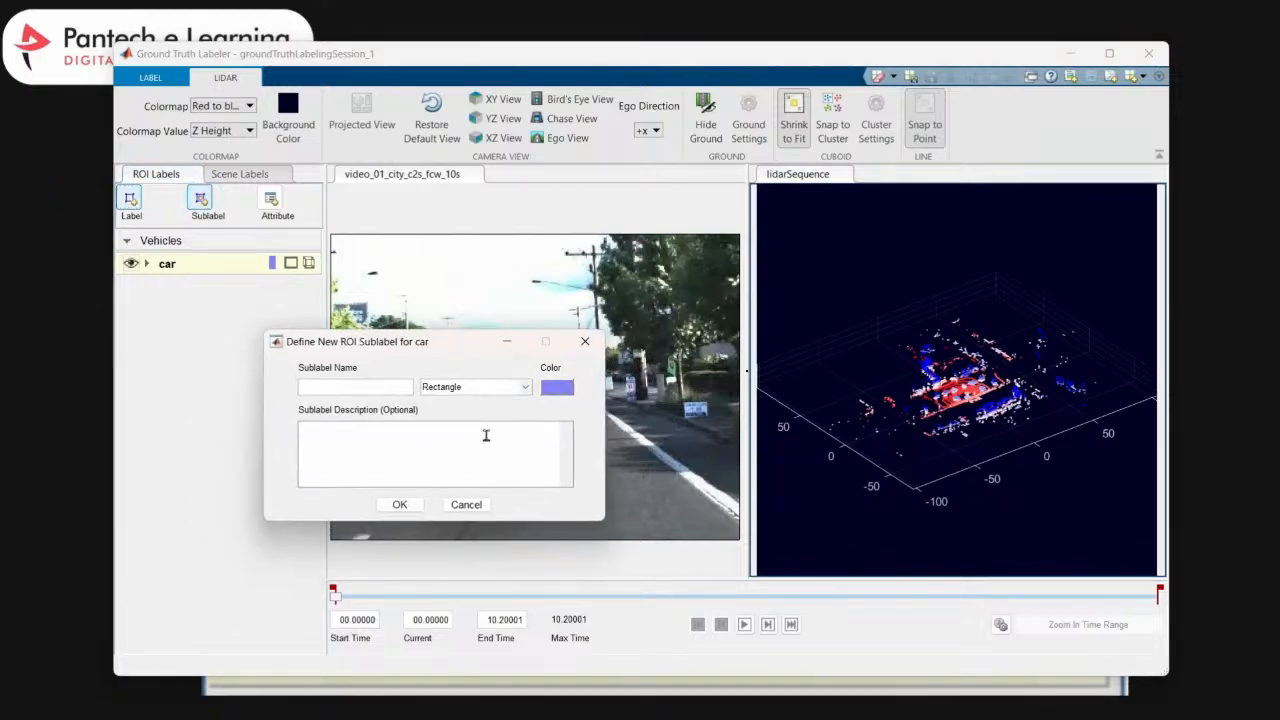
pyautogui.click(342, 388)
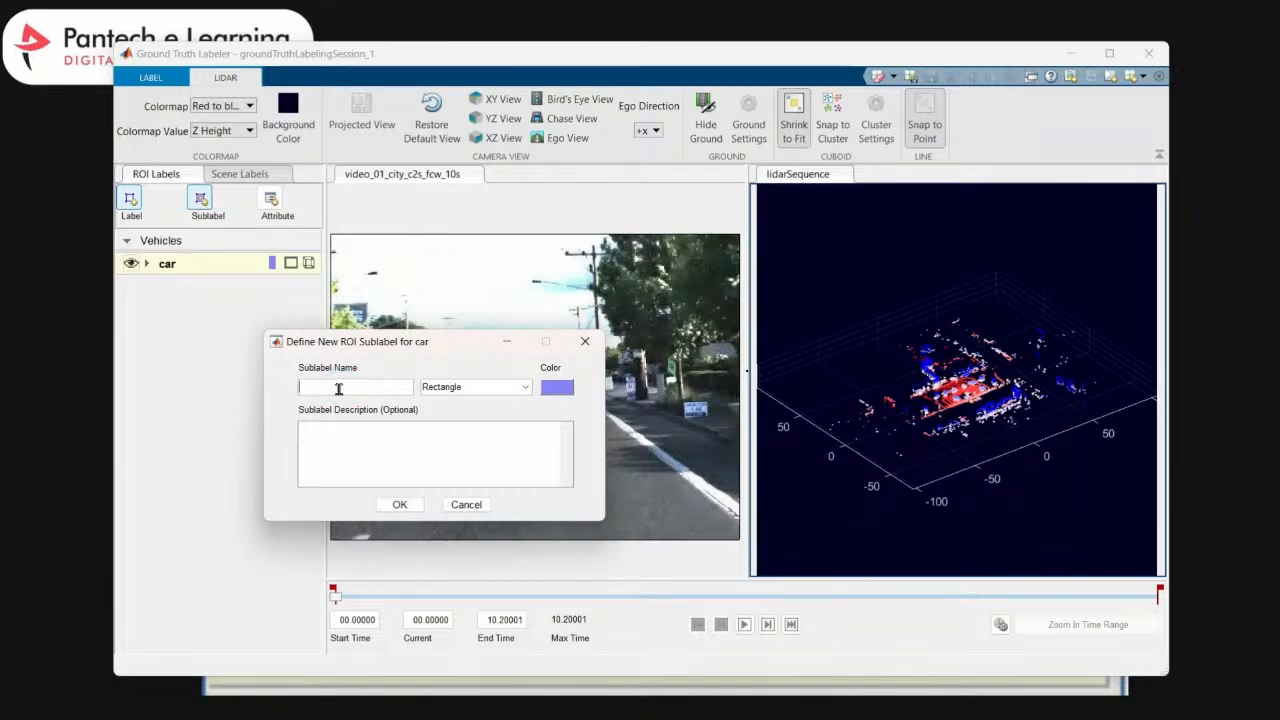
pyautogui.write('brake')
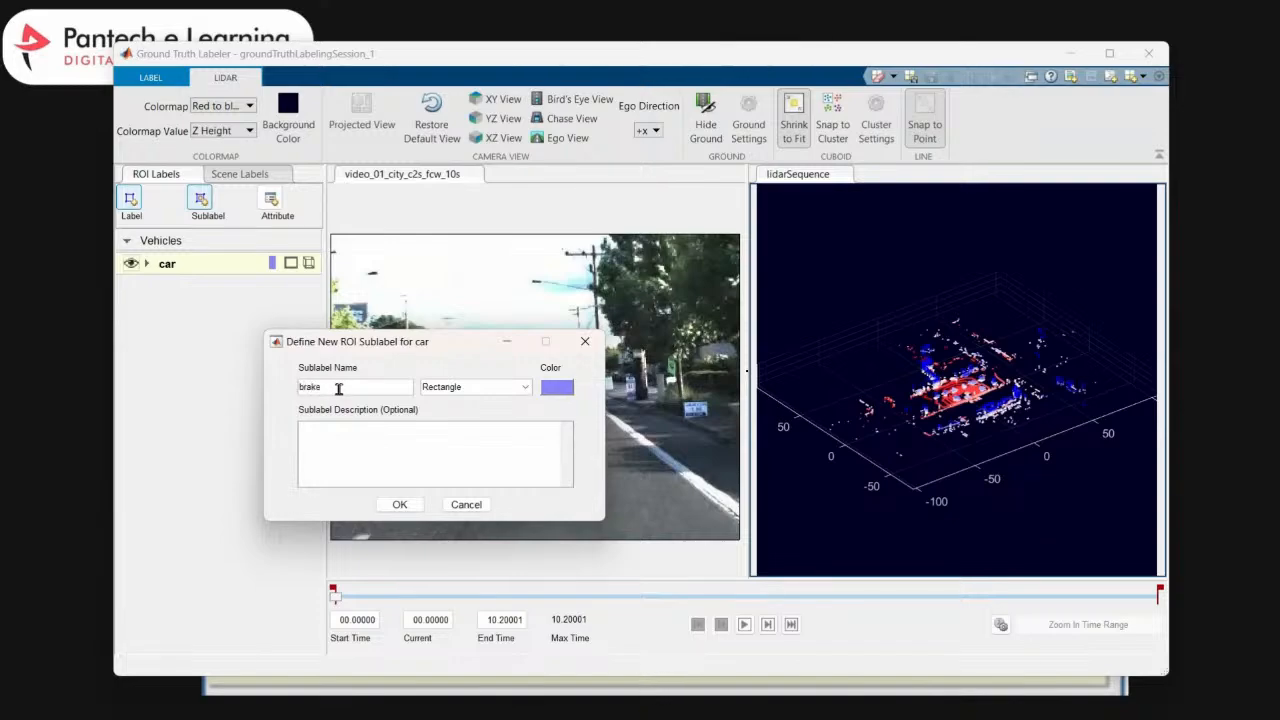
pyautogui.write('Light')
pyautogui.click(399, 505)
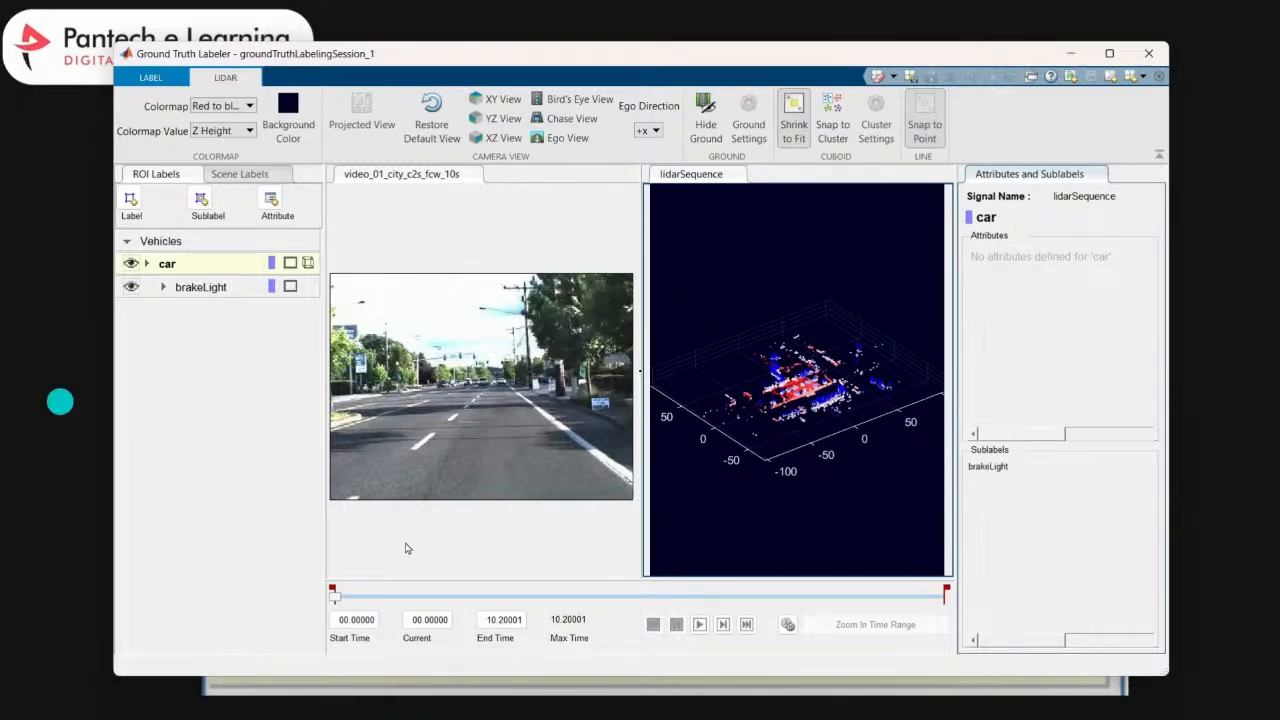
# Return to the Day-5 presentation in Edge and advance past the Create Attribute slide to the Attributes example
pyautogui.click(456, 702)
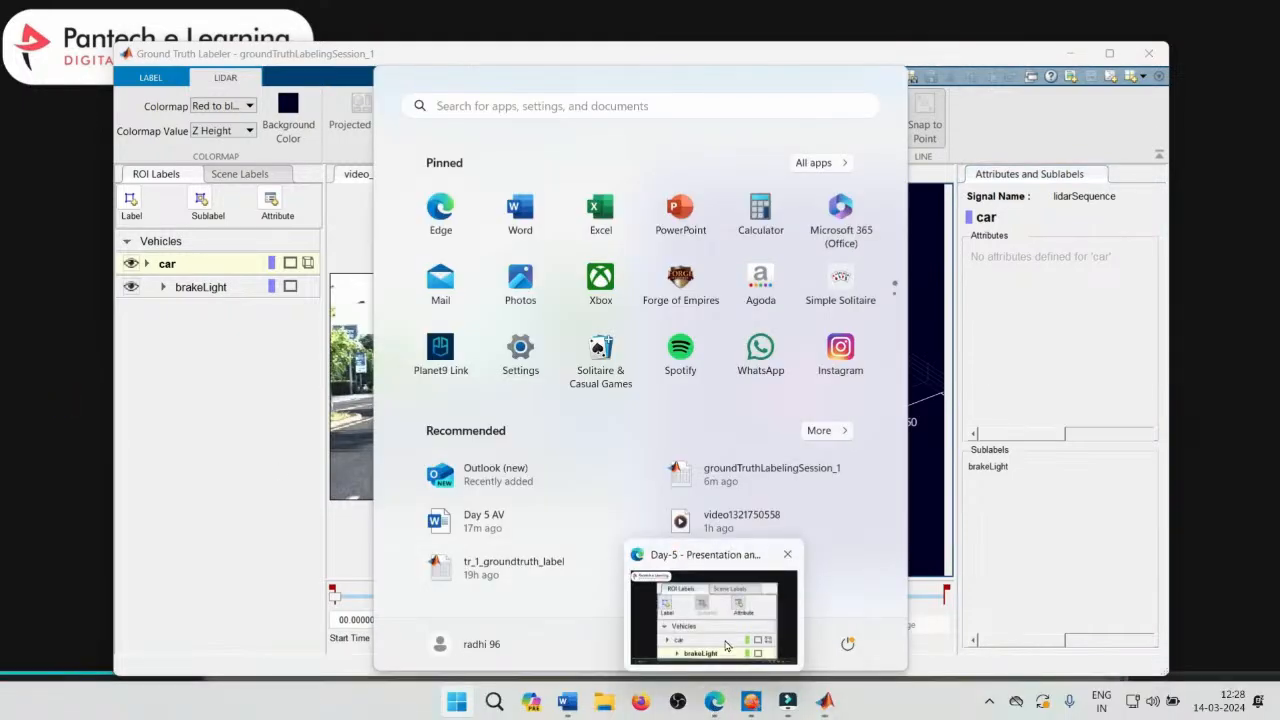
pyautogui.click(714, 702)
pyautogui.click(858, 452)
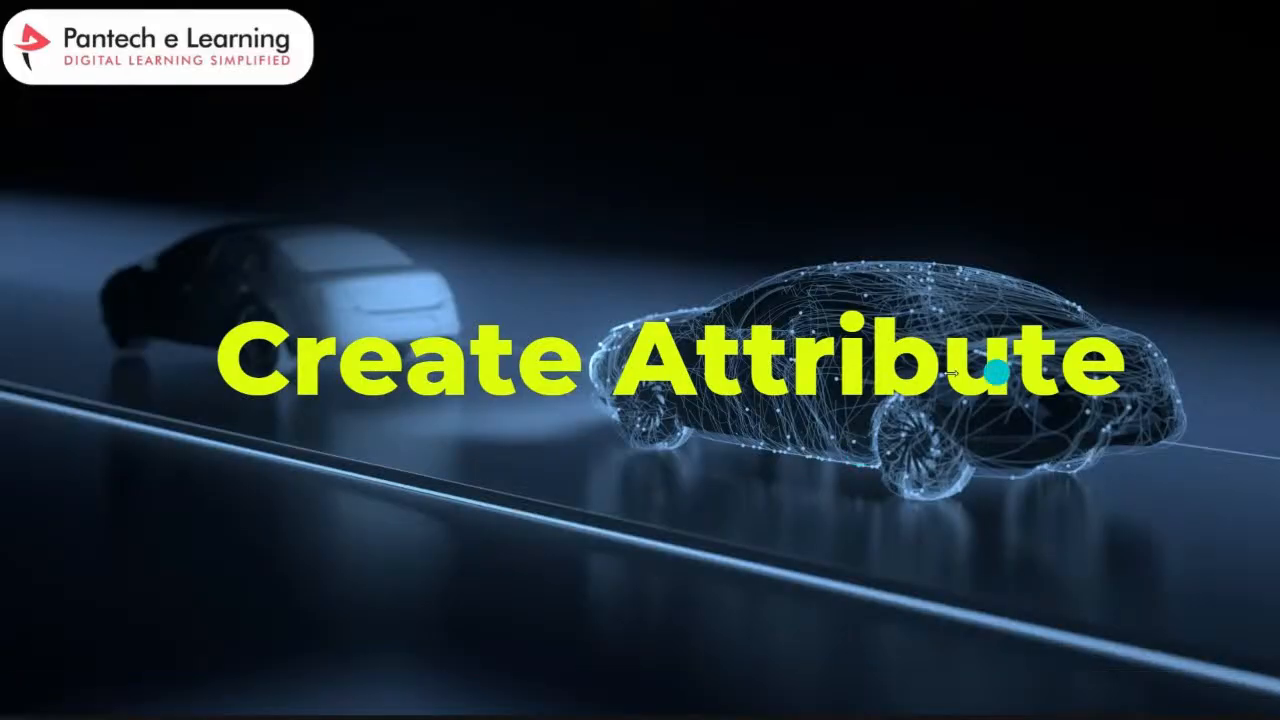
pyautogui.click(45, 372)
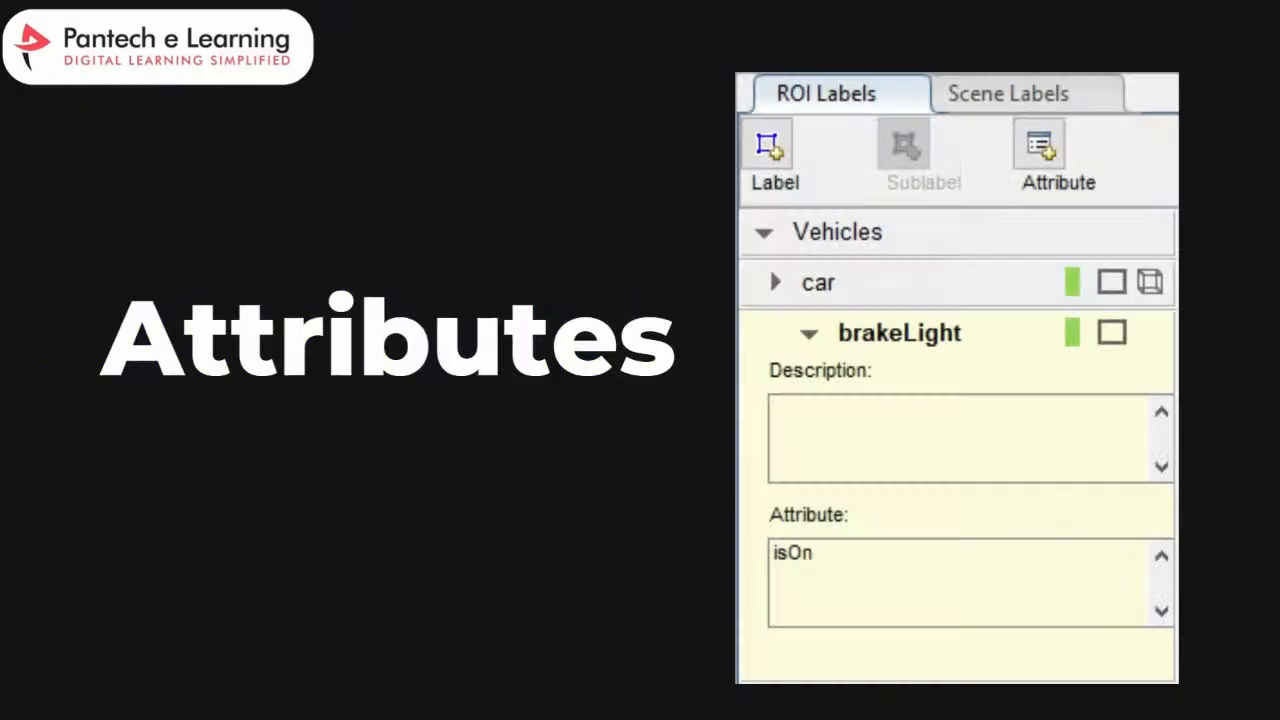
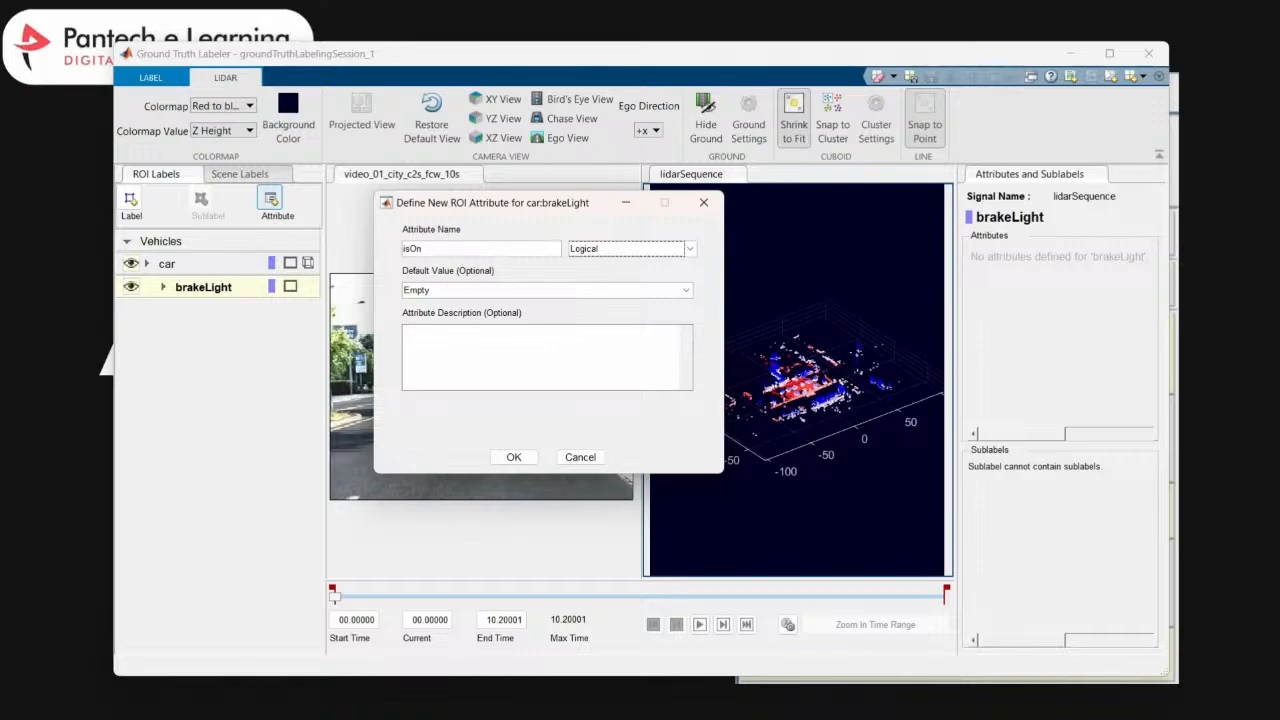
# Confirm the new Logical attribute isOn with an Empty default for brakeLight, and expand the sublabel's details
pyautogui.click(508, 458)
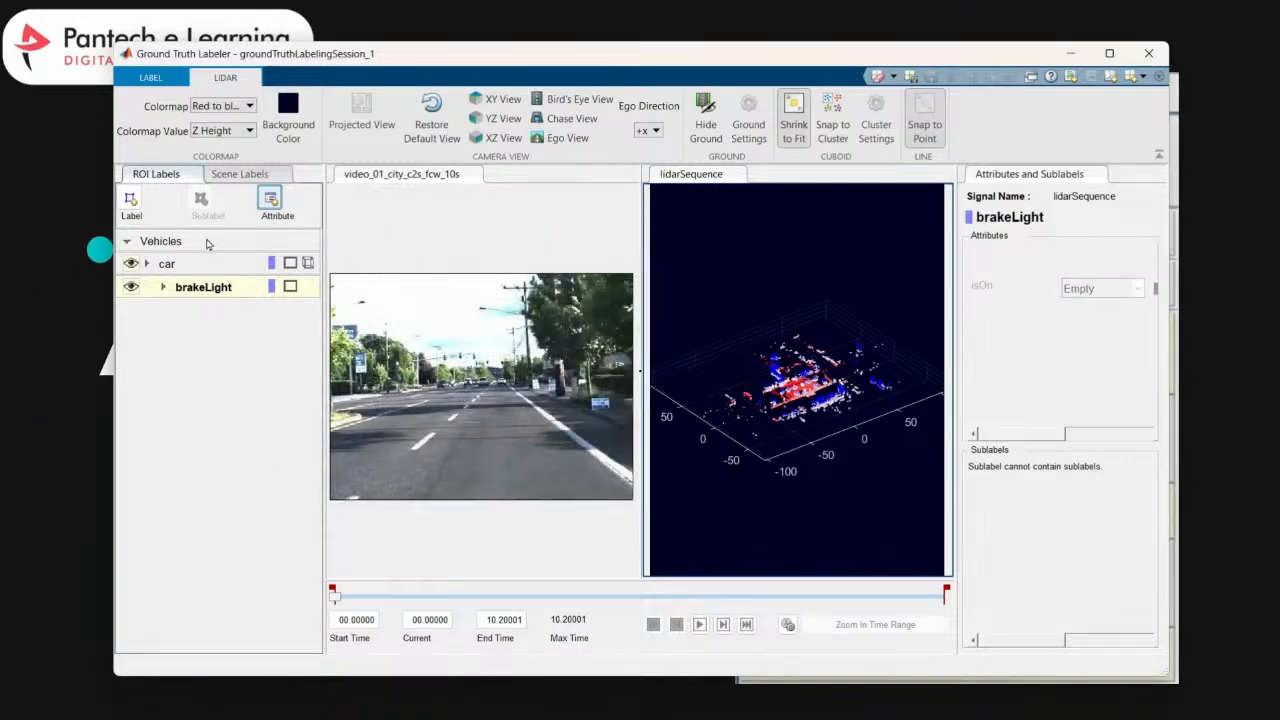
pyautogui.click(193, 290)
pyautogui.click(163, 288)
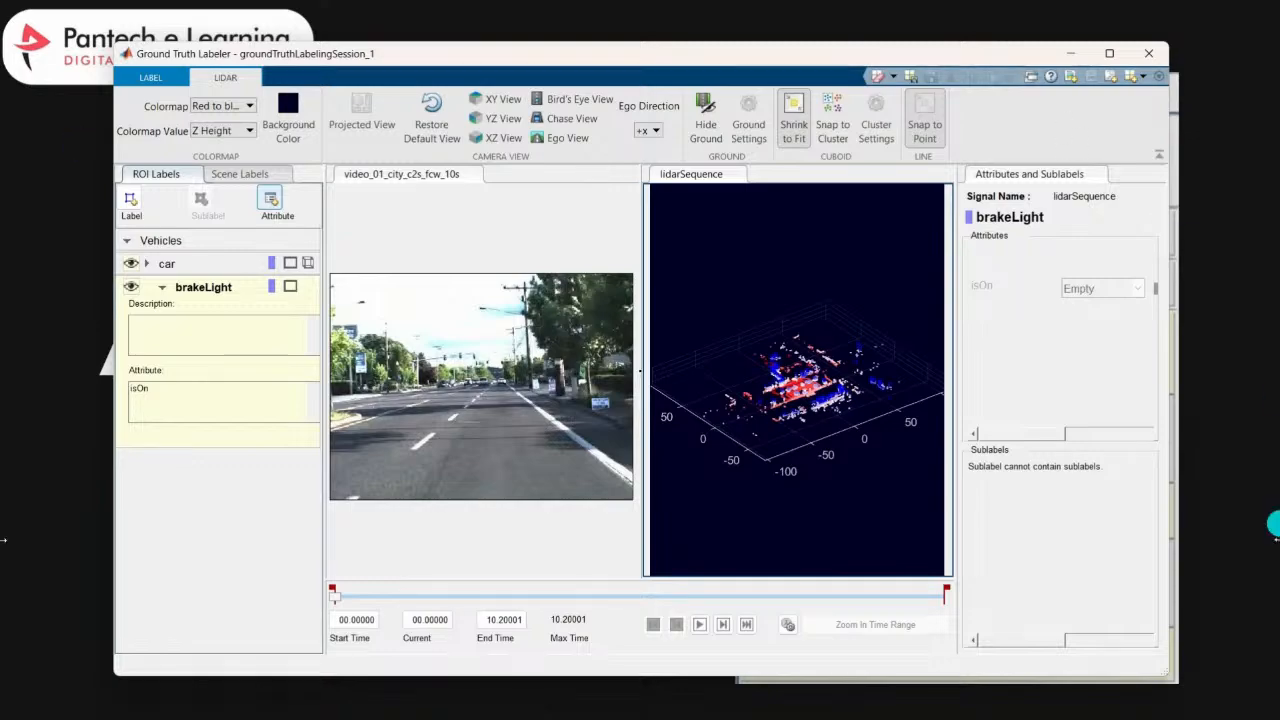
# Switch to the presentation in Edge and advance to the slide on creating scene labels
pyautogui.press('super')
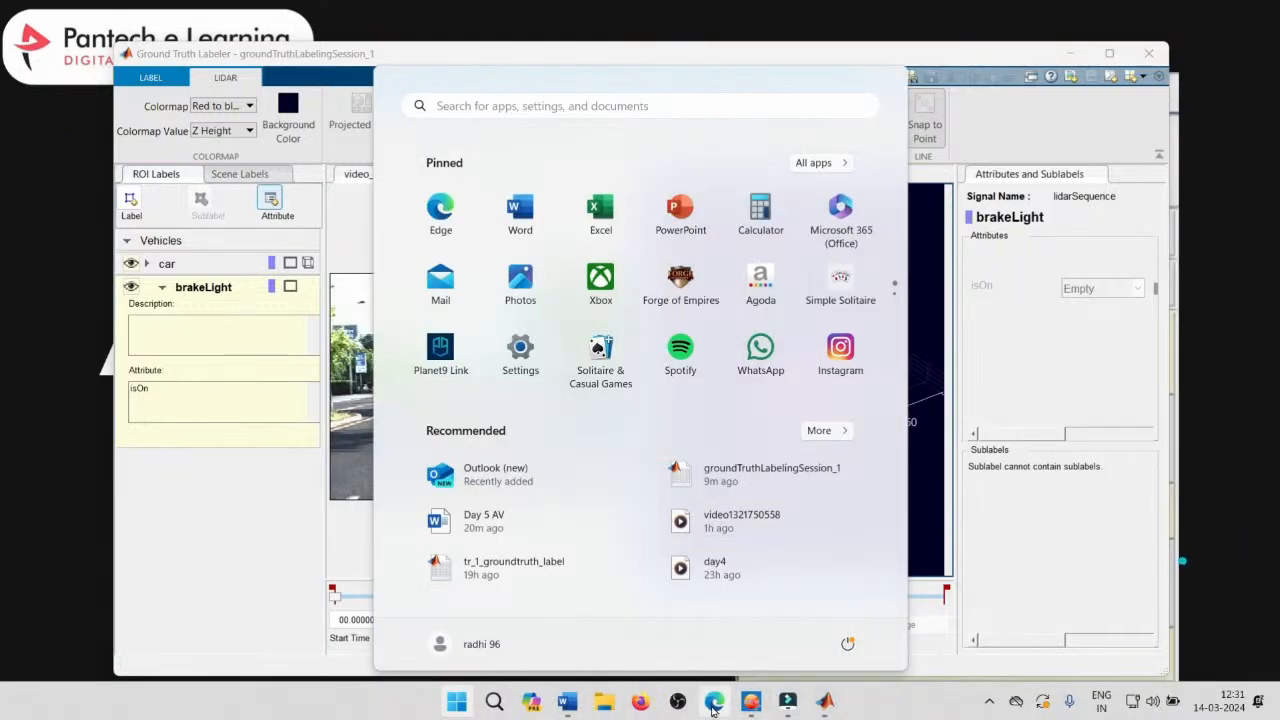
pyautogui.click(716, 704)
pyautogui.click(1253, 347)
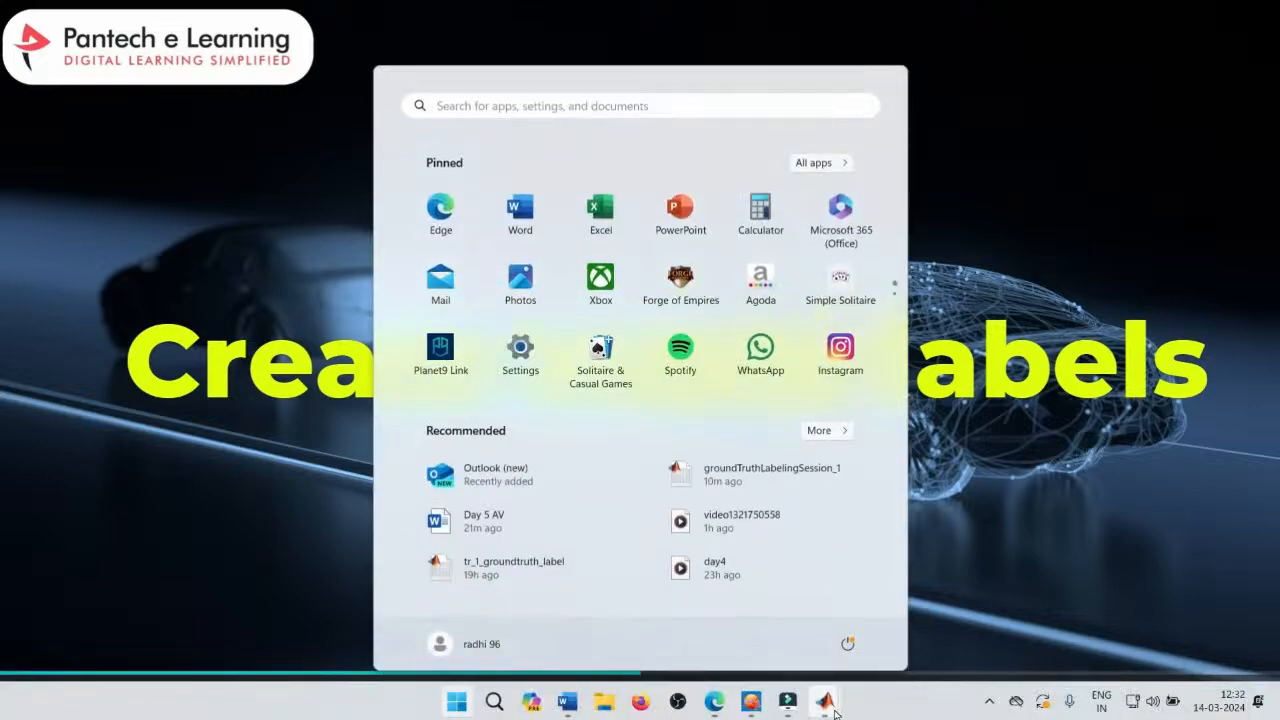
# Switch back to Ground Truth Labeler and maximize its window
pyautogui.moveTo(835, 712)
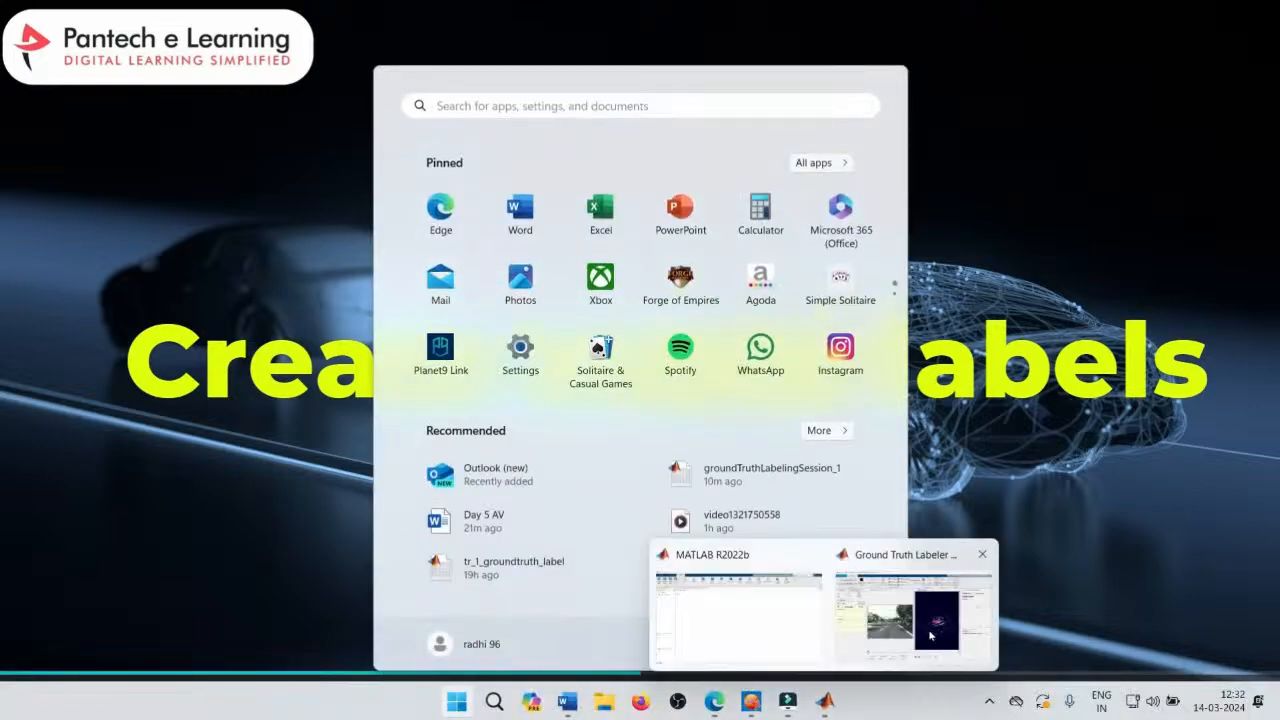
pyautogui.click(913, 610)
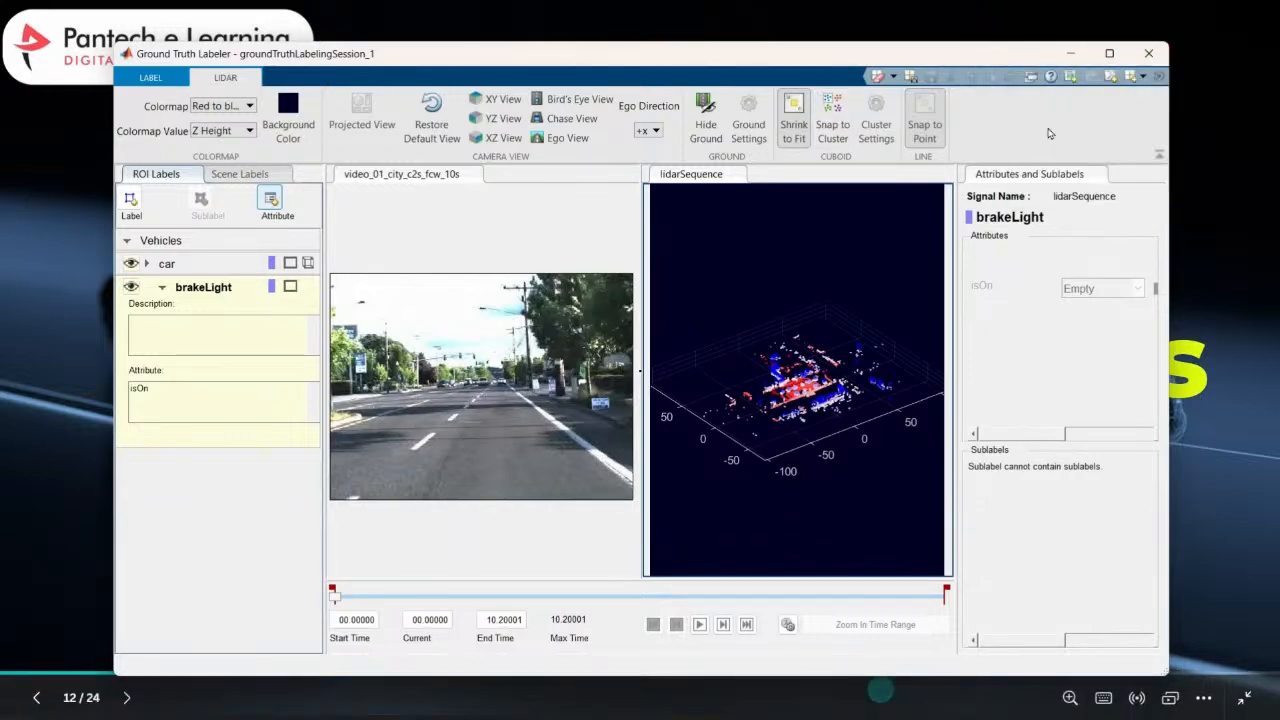
pyautogui.click(1109, 53)
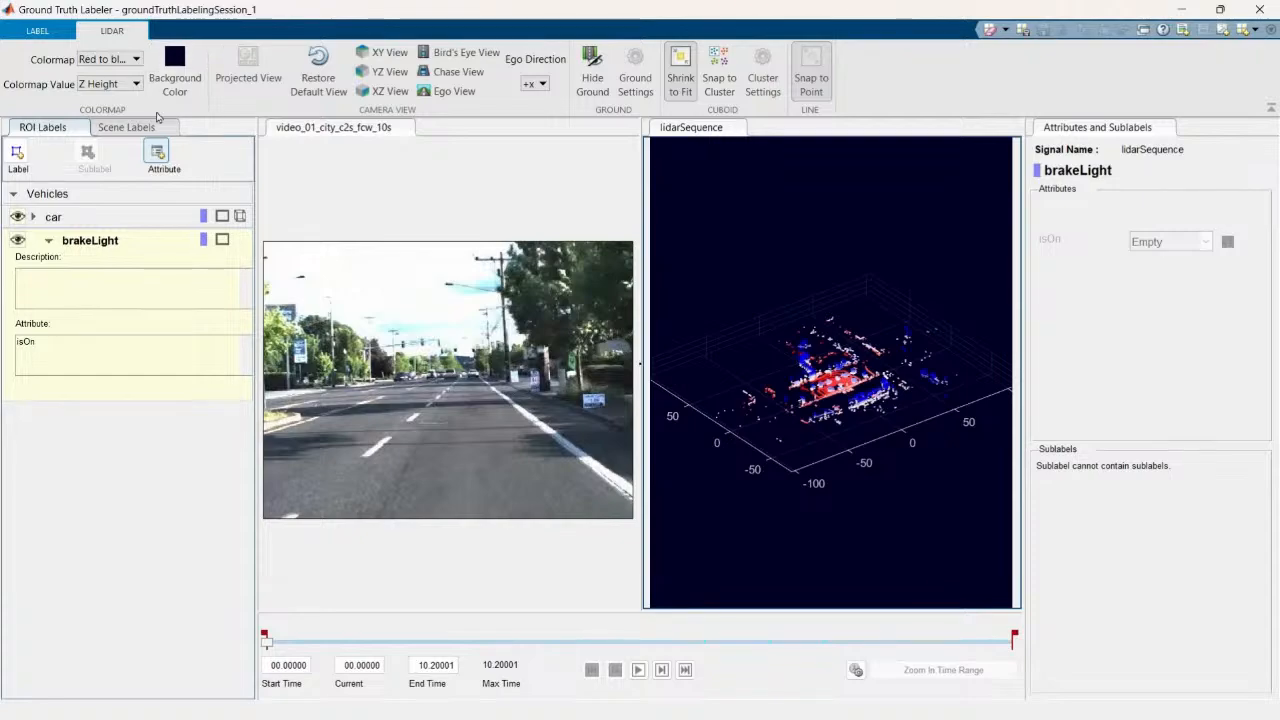
# Delete the existing daytime scene label from the session
pyautogui.click(100, 128)
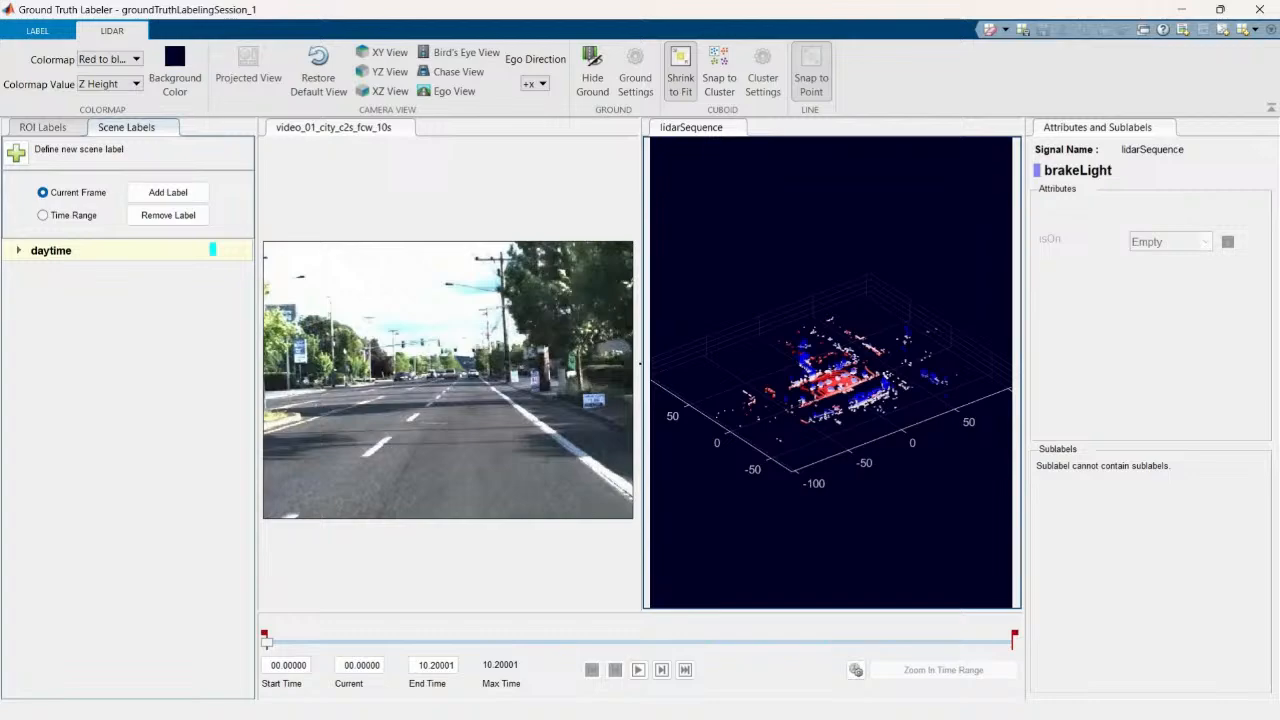
pyautogui.rightClick(98, 259)
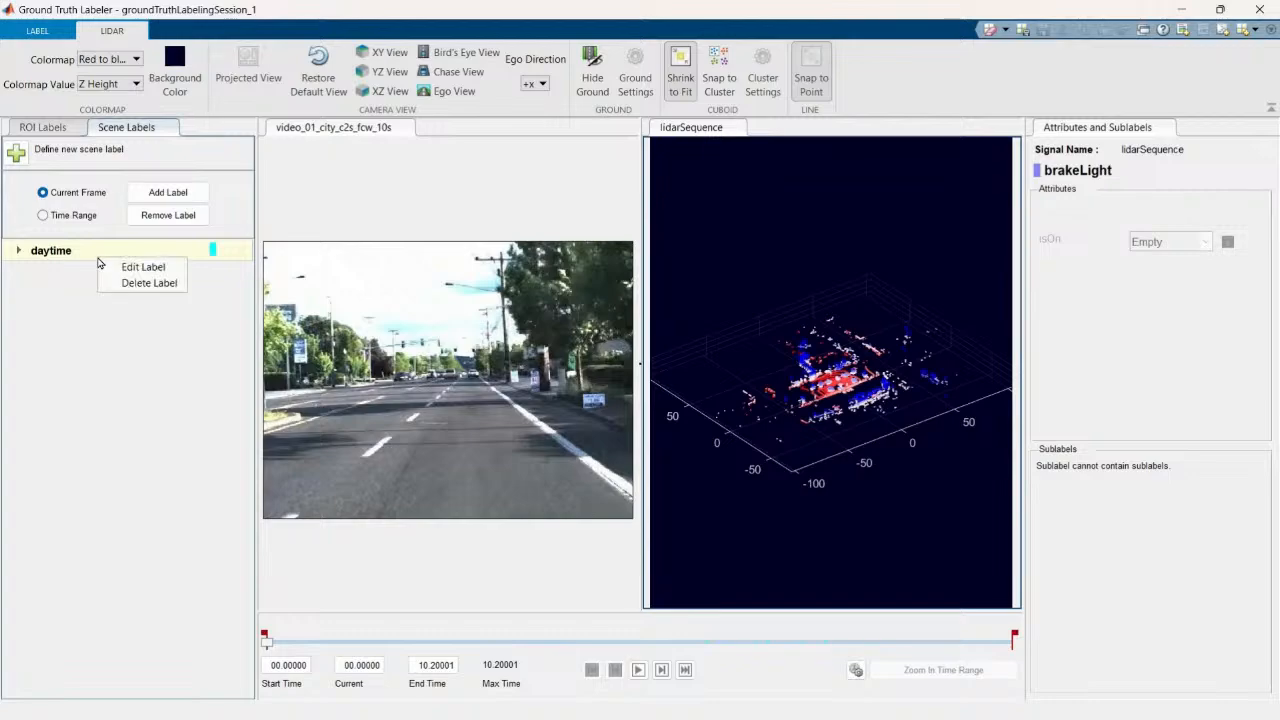
pyautogui.click(108, 284)
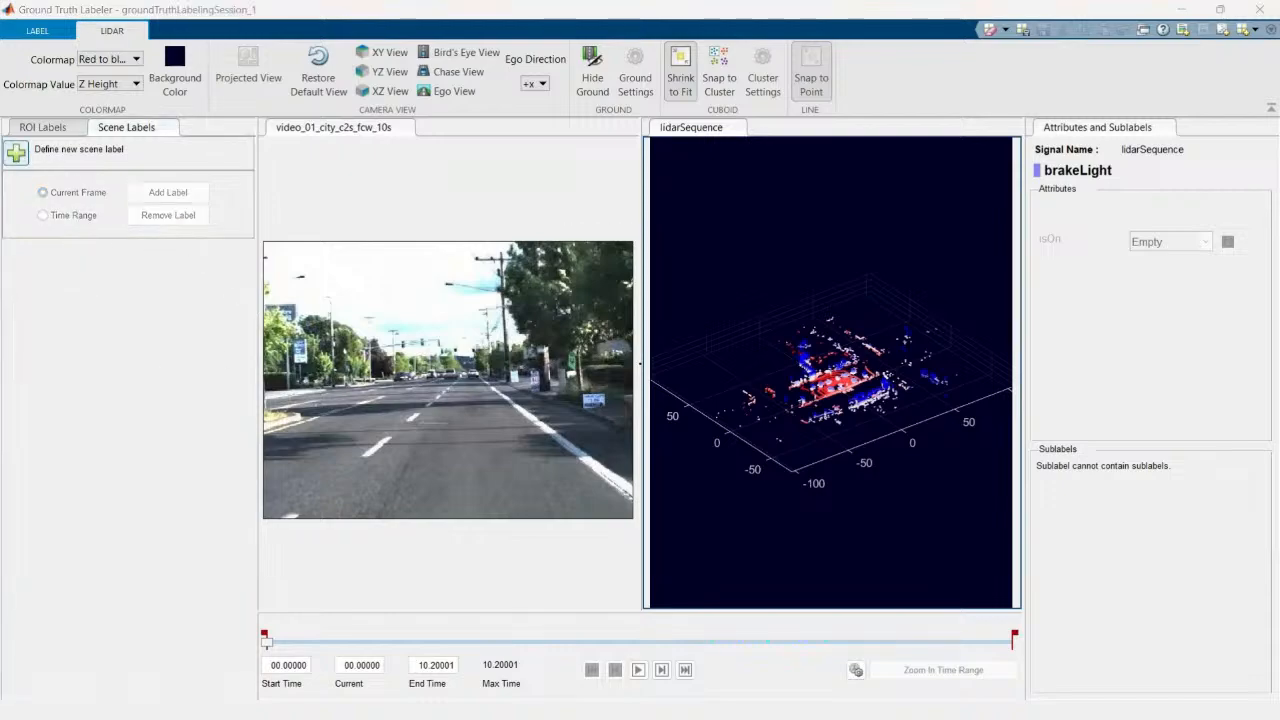
# Define a new scene label named daytime with the color cyan and the group None
pyautogui.click(16, 152)
pyautogui.moveTo(299, 276); pyautogui.dragTo(337, 233)
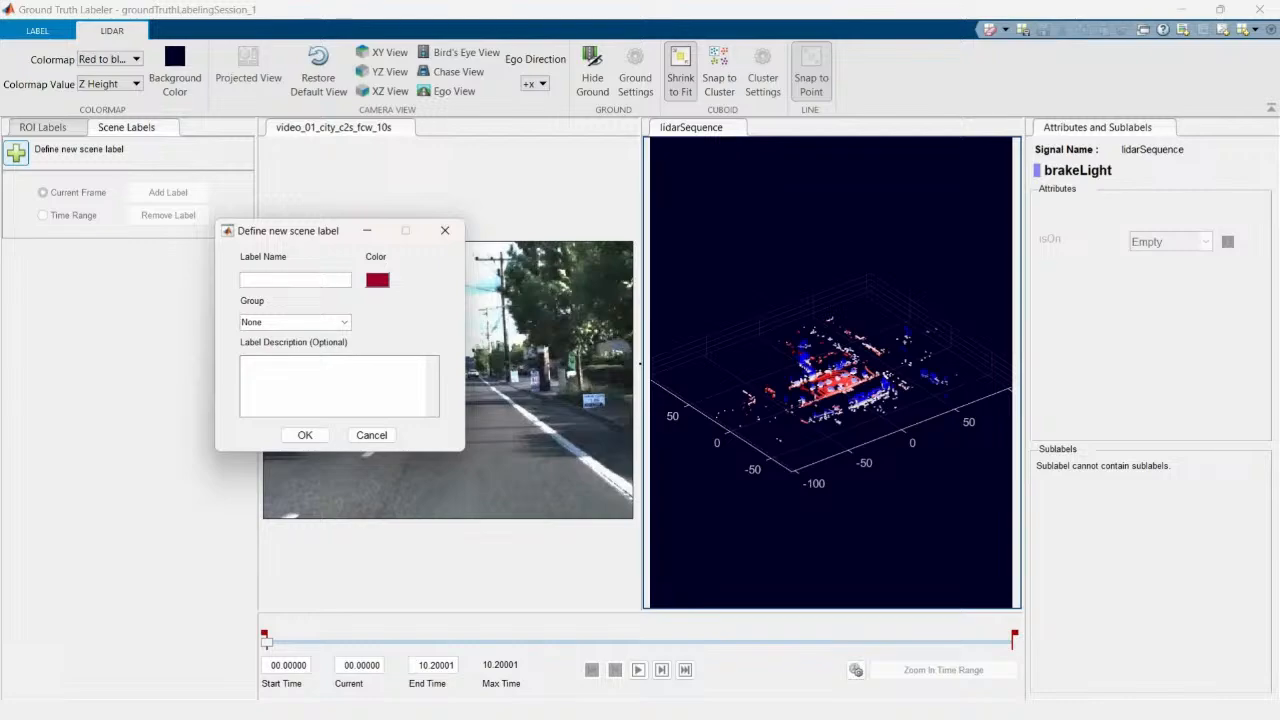
pyautogui.click(249, 280)
pyautogui.write('d')
pyautogui.write('ark')
pyautogui.write('ime')
pyautogui.click(369, 284)
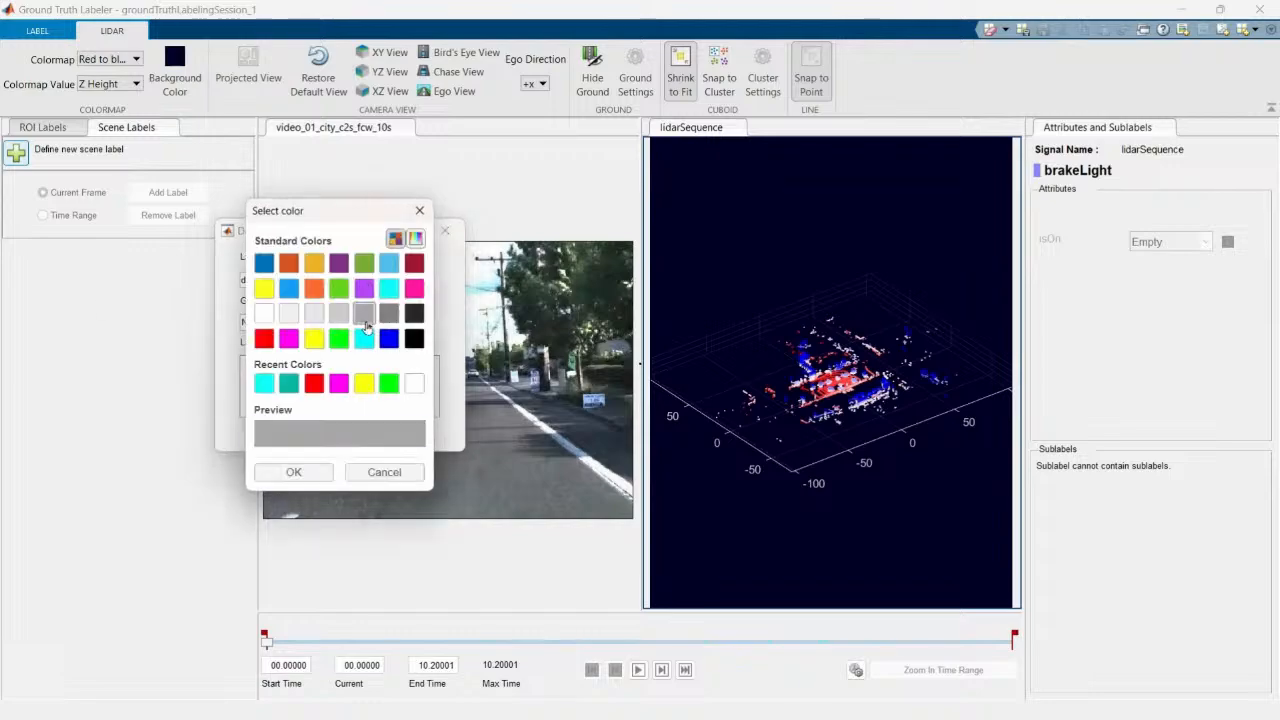
pyautogui.click(389, 288)
pyautogui.click(296, 473)
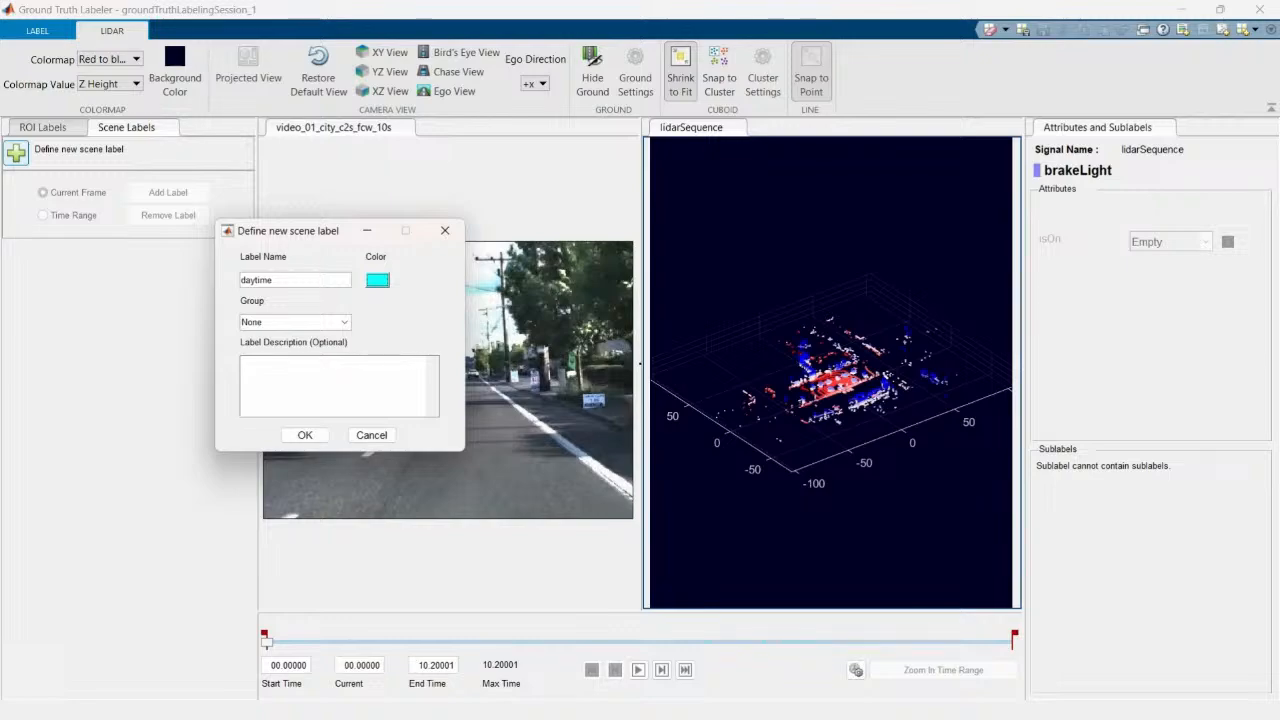
pyautogui.click(302, 435)
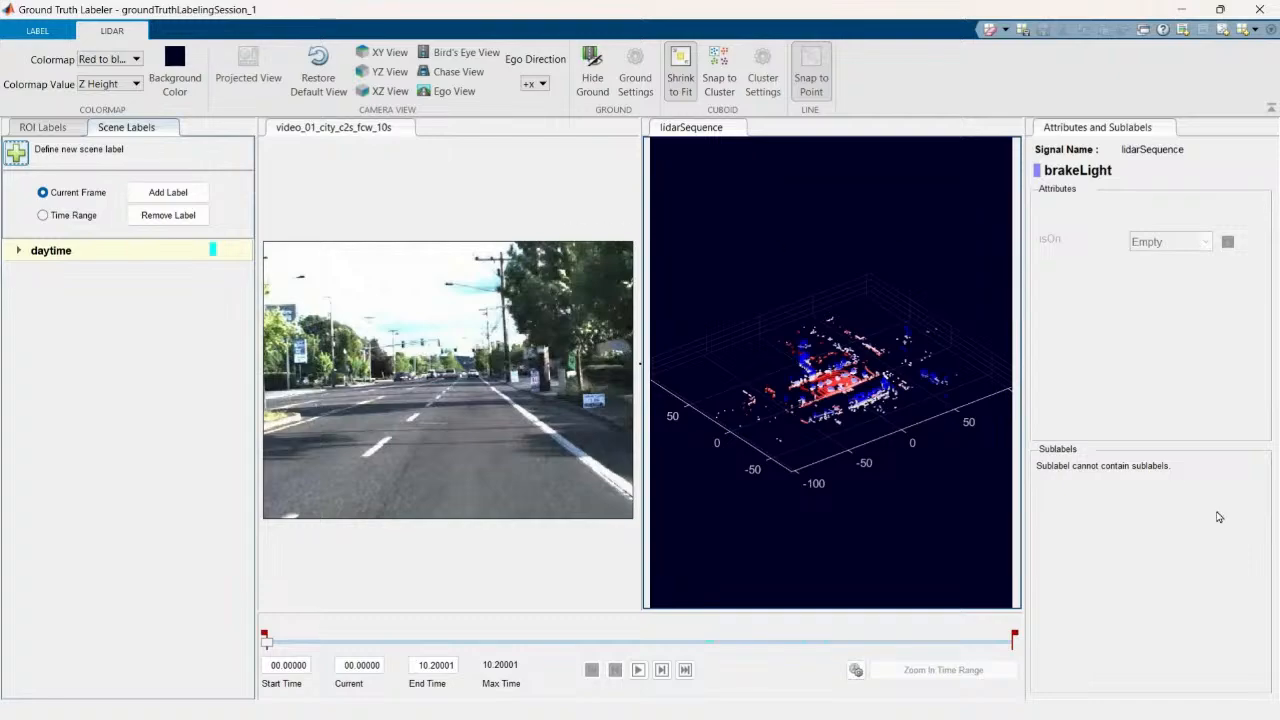
# View the Verify Label Definitions slide, return to Ground Truth Labeler and review the ROI and scene label definitions
pyautogui.press('super')
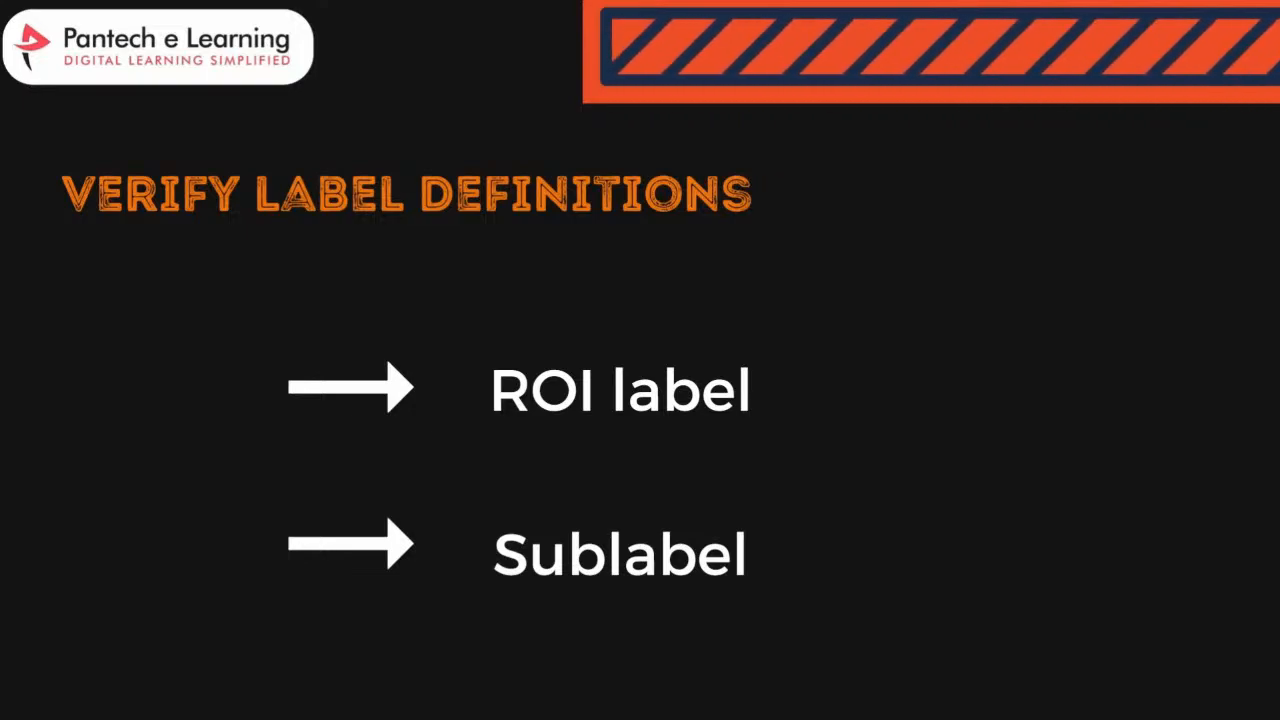
pyautogui.press('super')
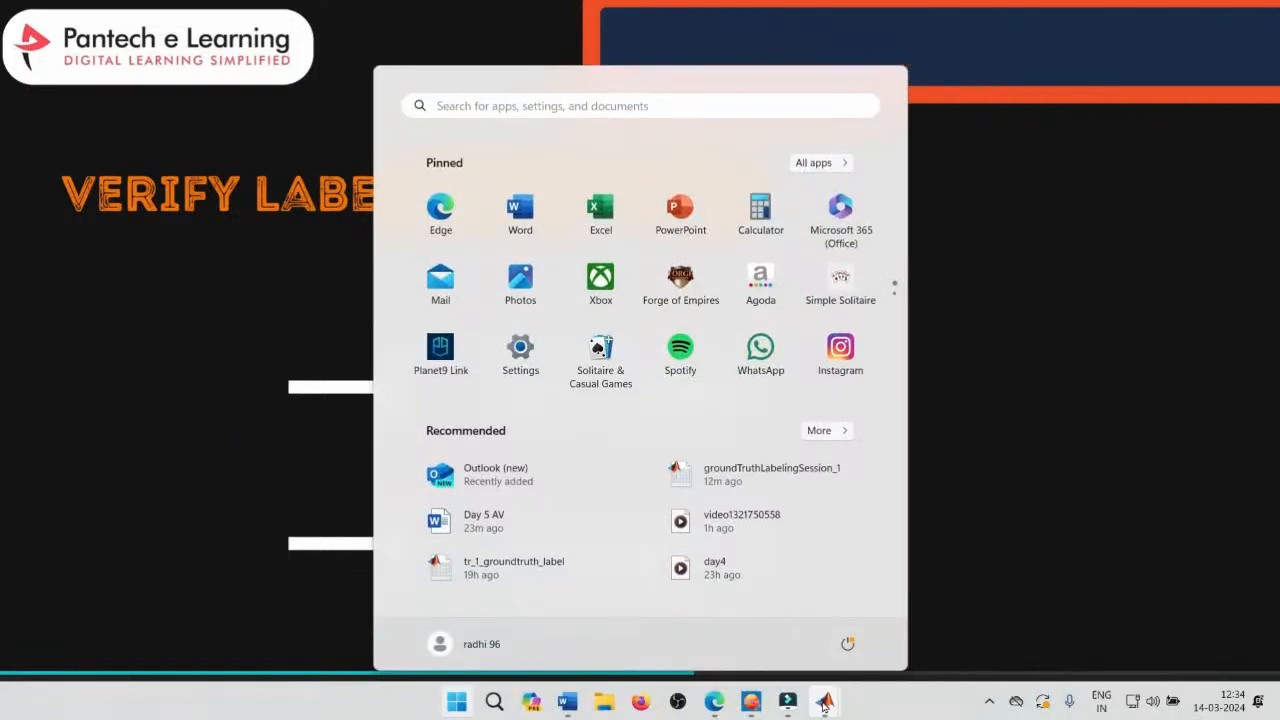
pyautogui.moveTo(824, 706)
pyautogui.click(914, 605)
pyautogui.click(38, 132)
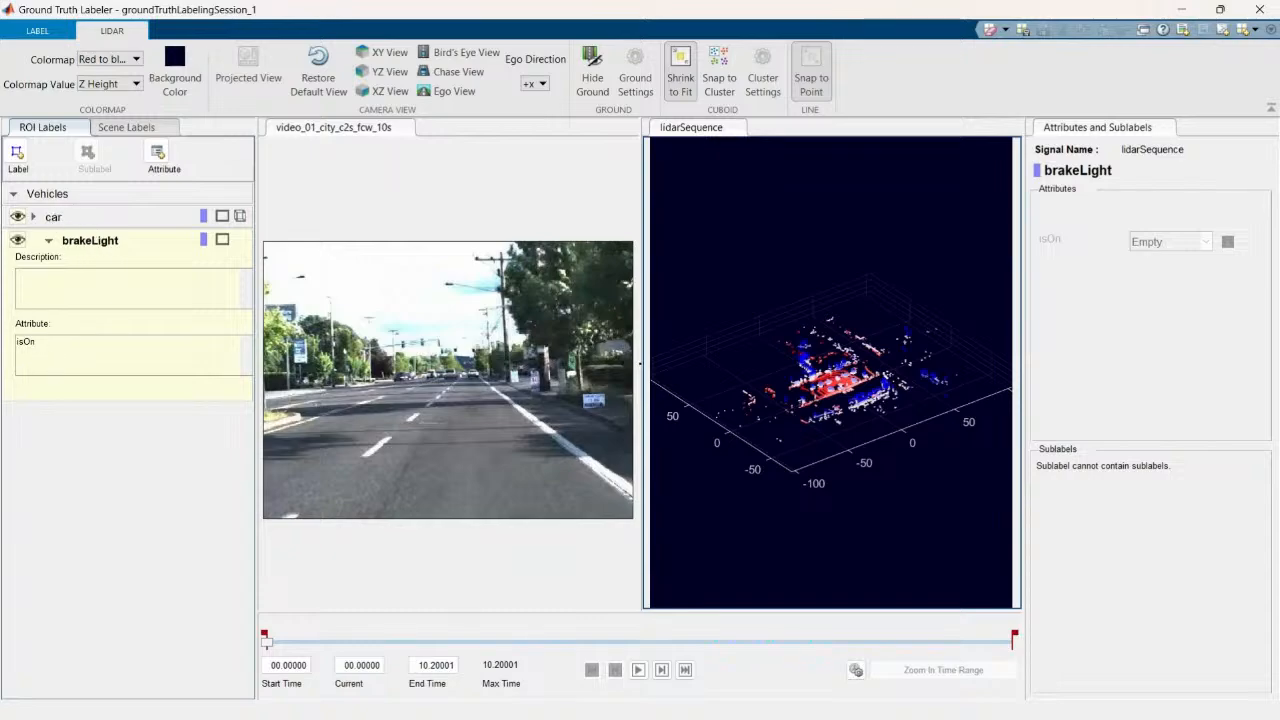
pyautogui.click(125, 127)
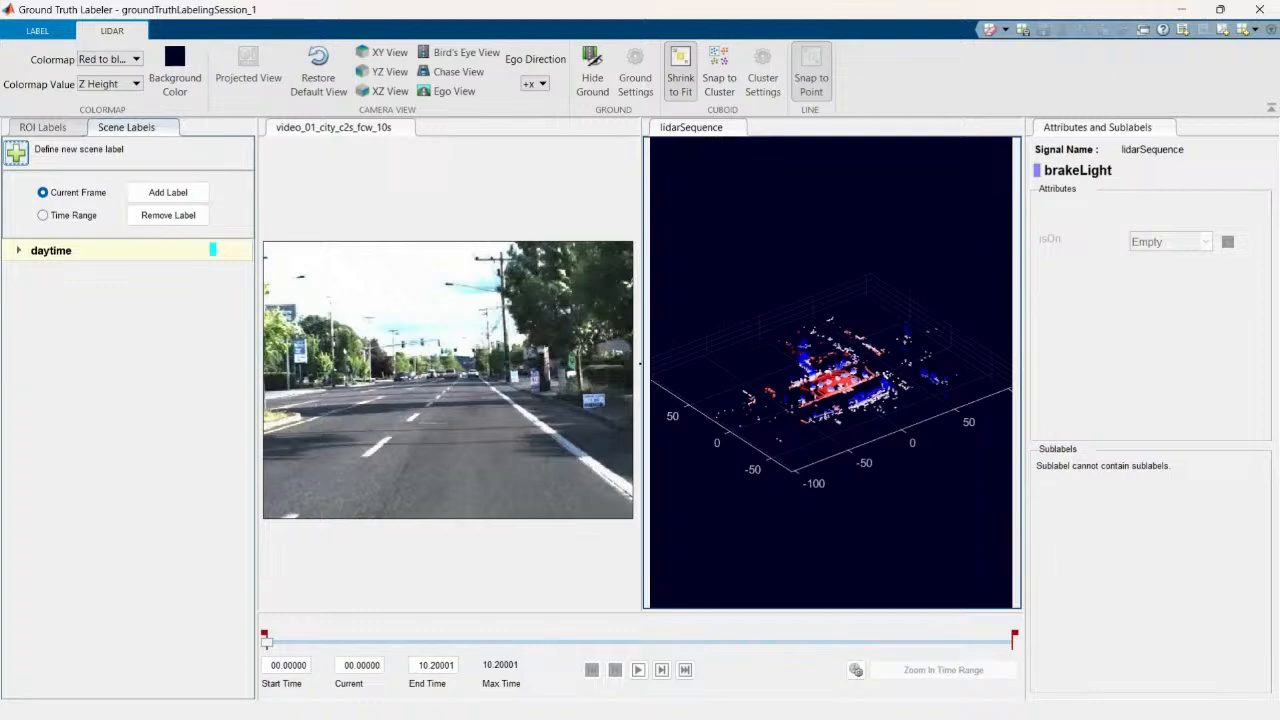
# Export the session's label definitions to a file
pyautogui.click(33, 31)
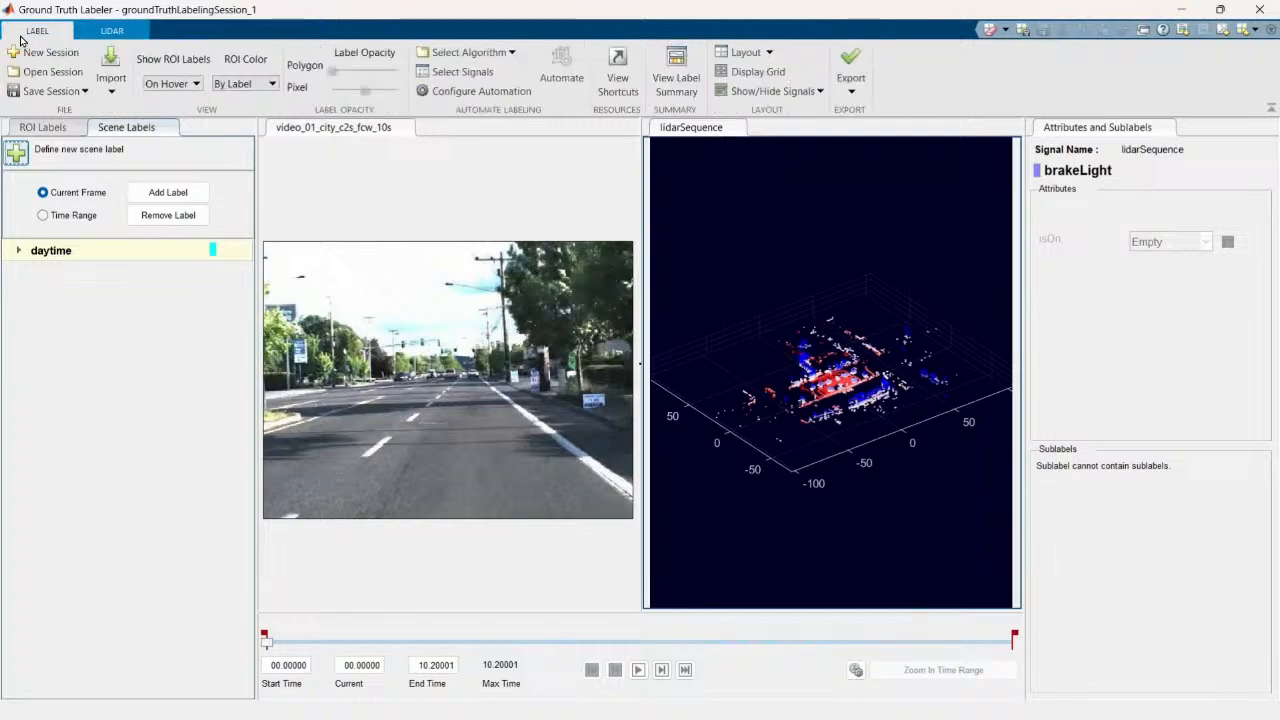
pyautogui.click(849, 94)
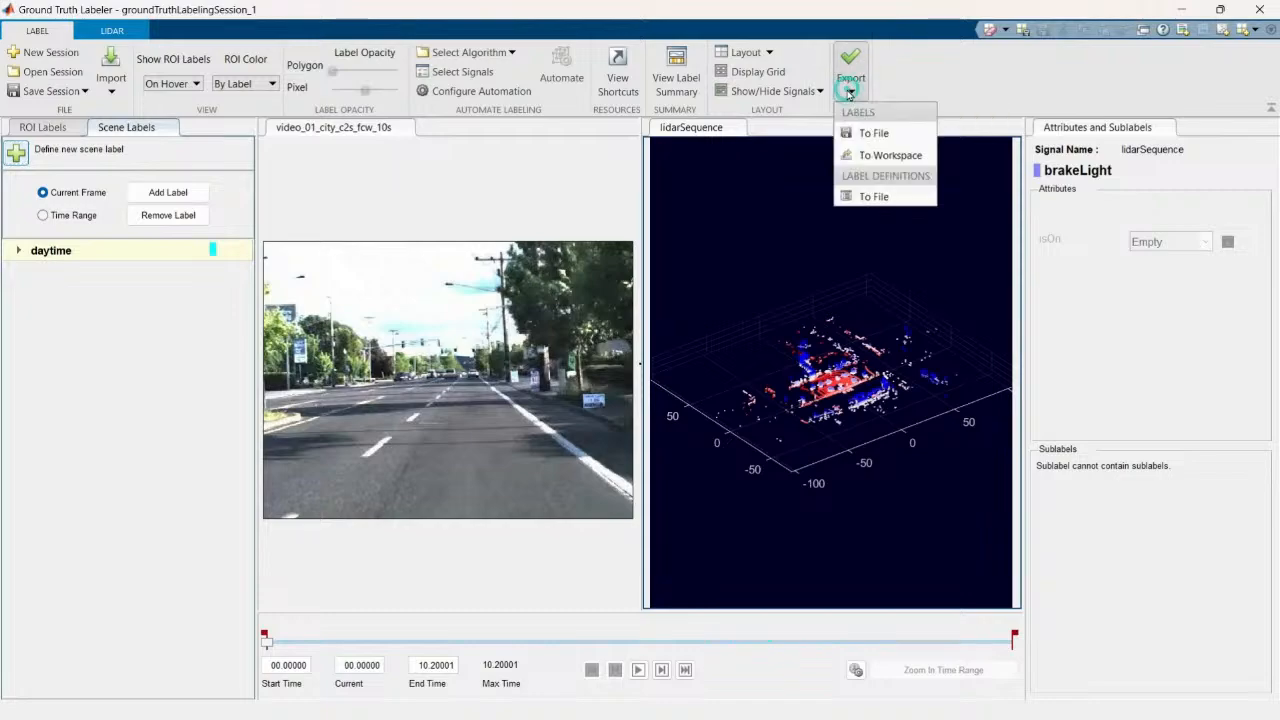
pyautogui.click(876, 196)
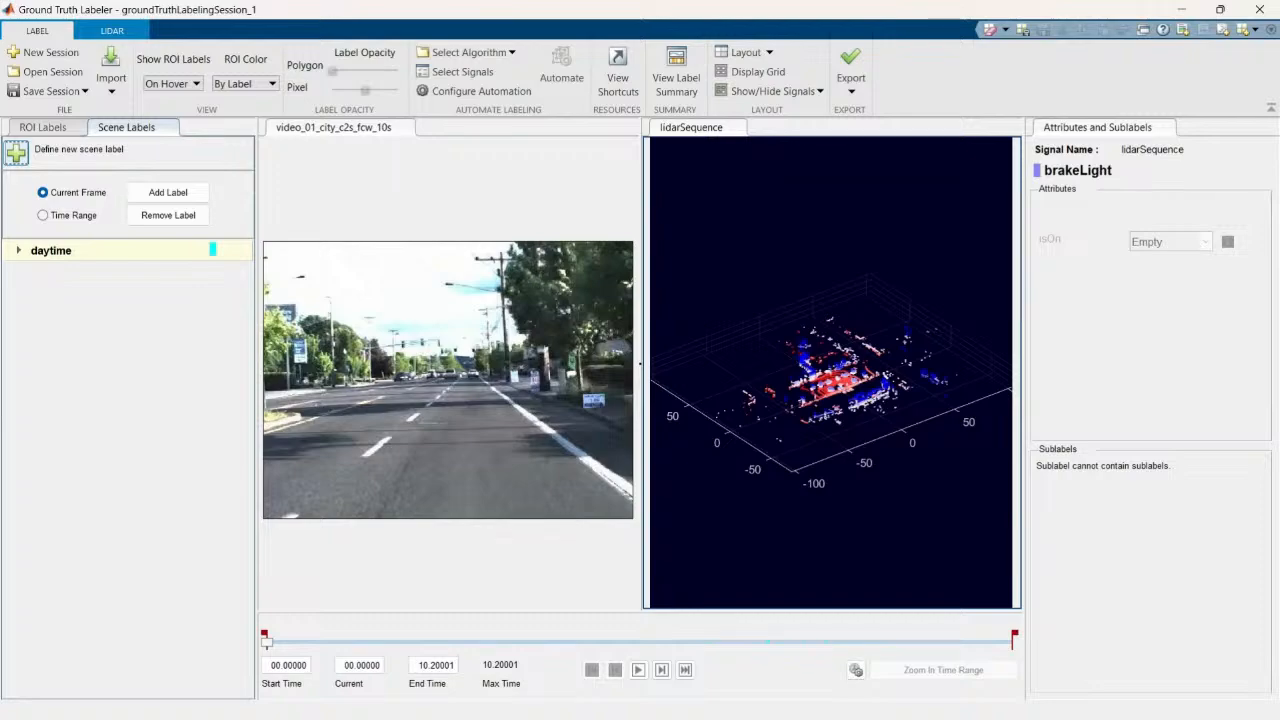
pyautogui.press('super')
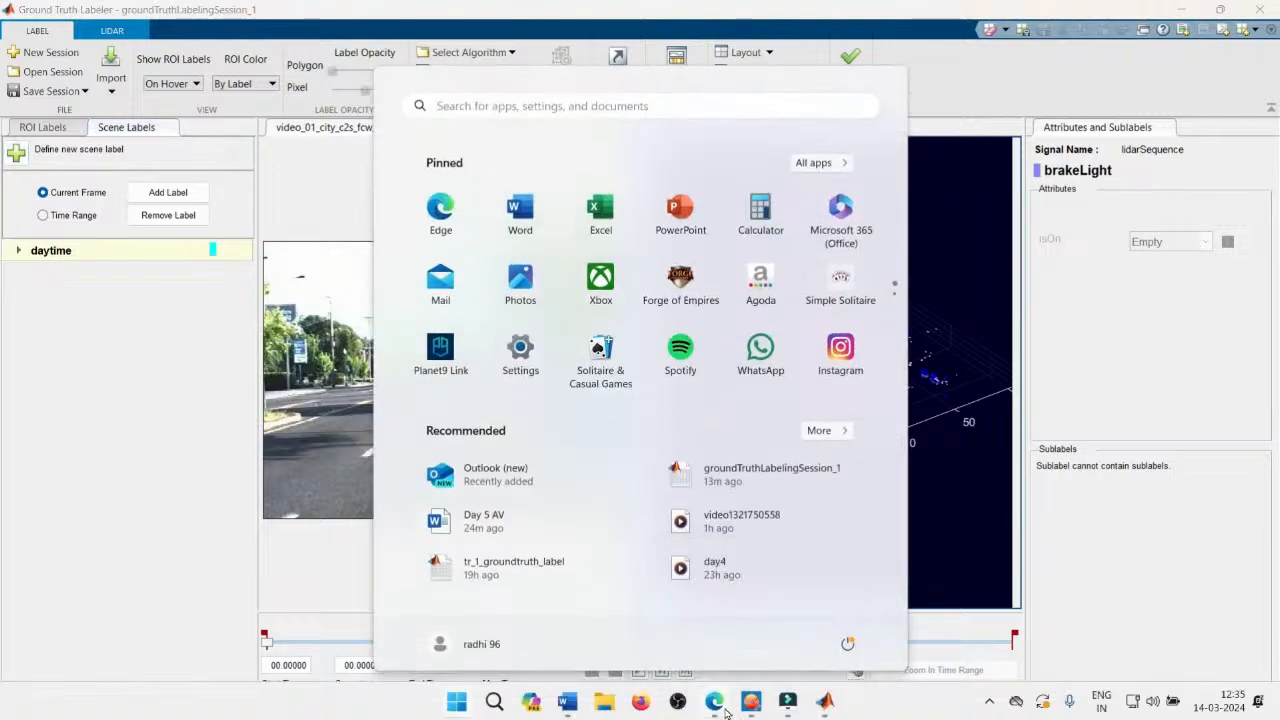
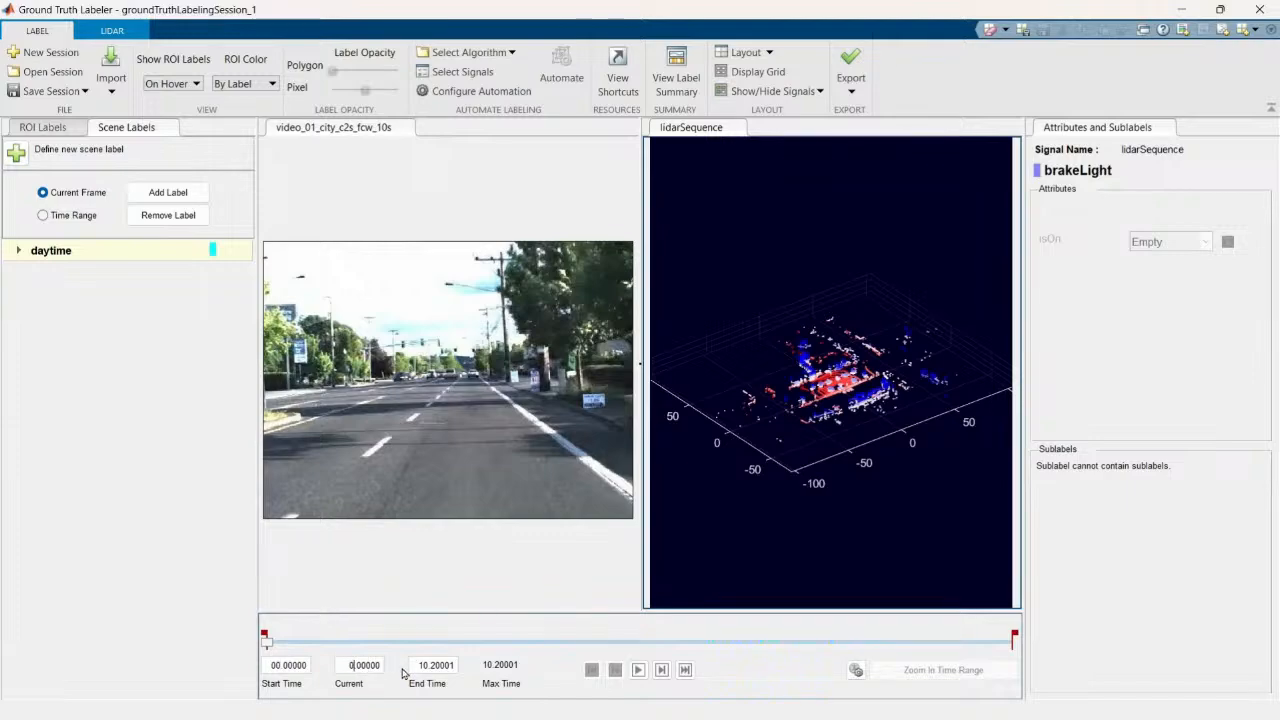
# Set the current time to 08.00000 and the end time to 10.00000, and make the video signal active
pyautogui.write('8')
pyautogui.click(434, 667)
pyautogui.write('00000')
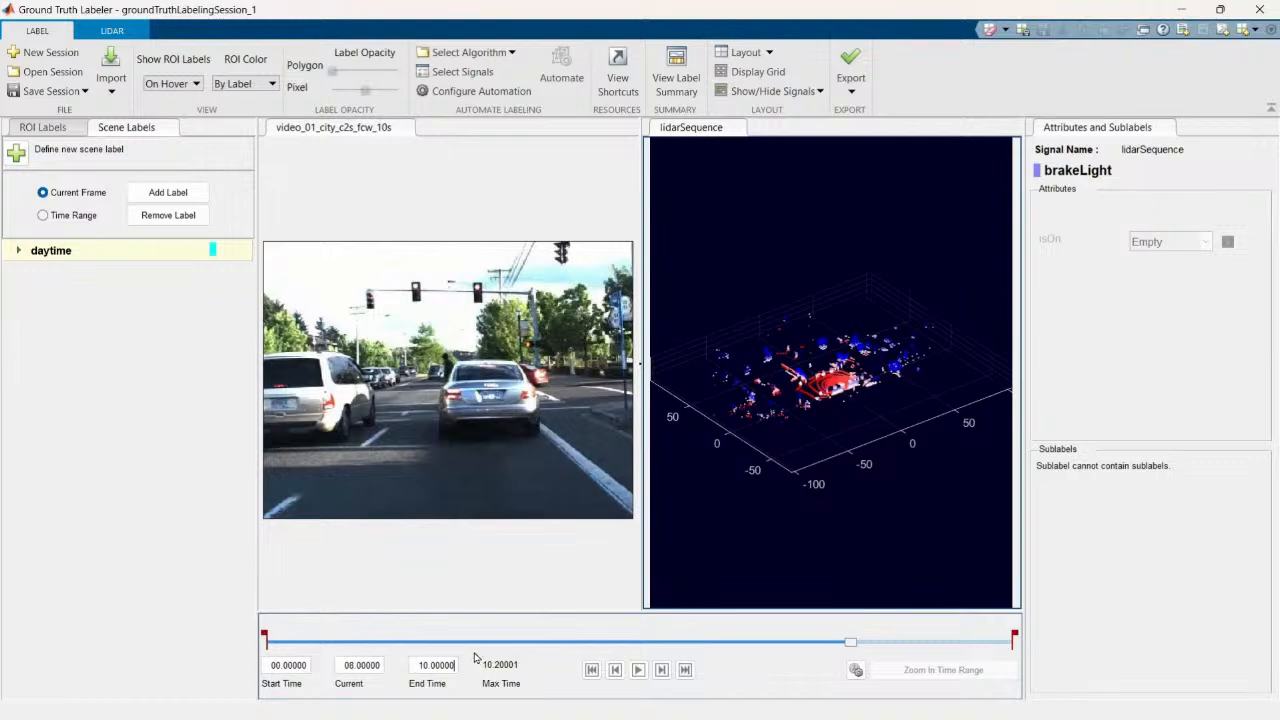
pyautogui.click(347, 129)
pyautogui.click(340, 129)
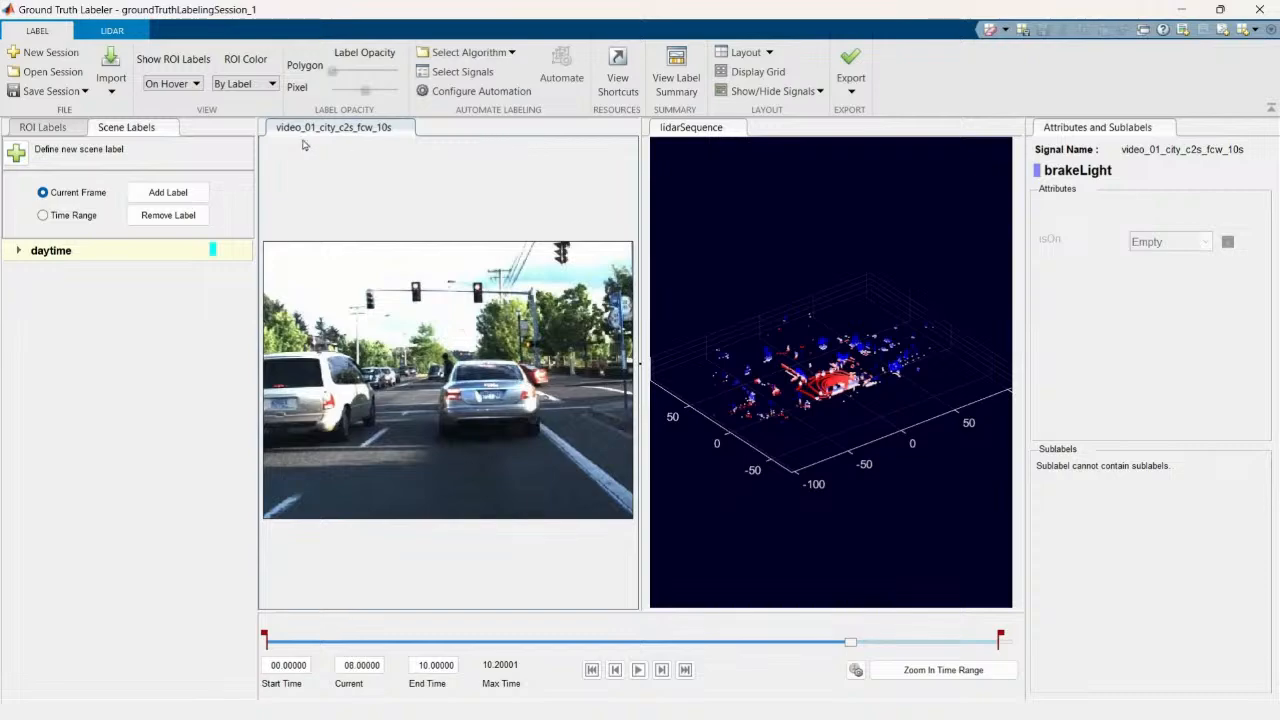
# Set the start time to 08.00000 and select the car ROI label
pyautogui.click(47, 128)
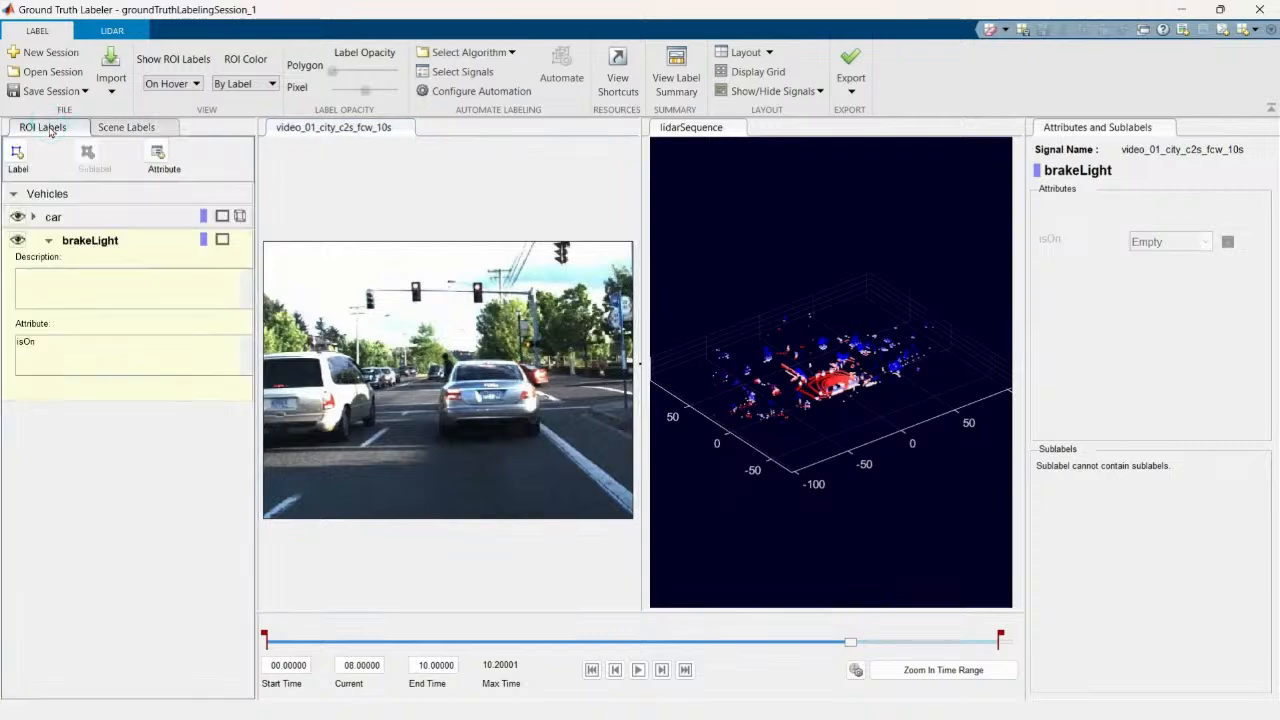
pyautogui.click(48, 216)
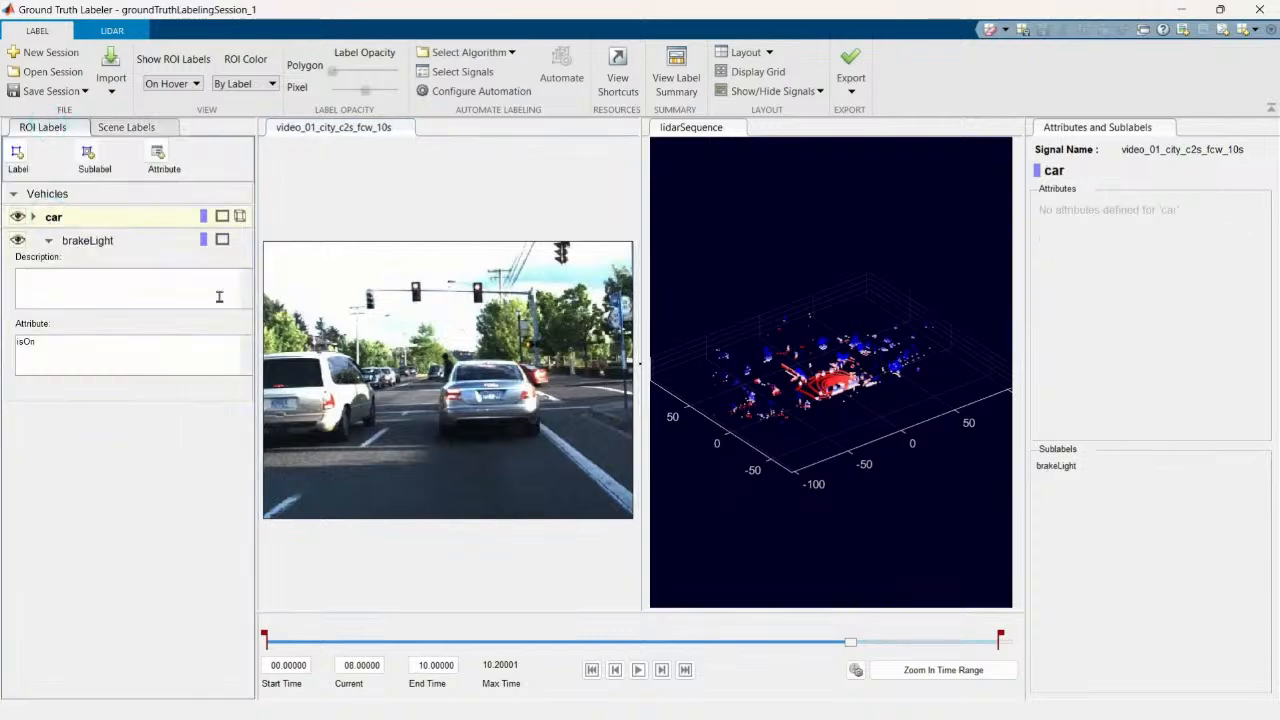
pyautogui.click(289, 664)
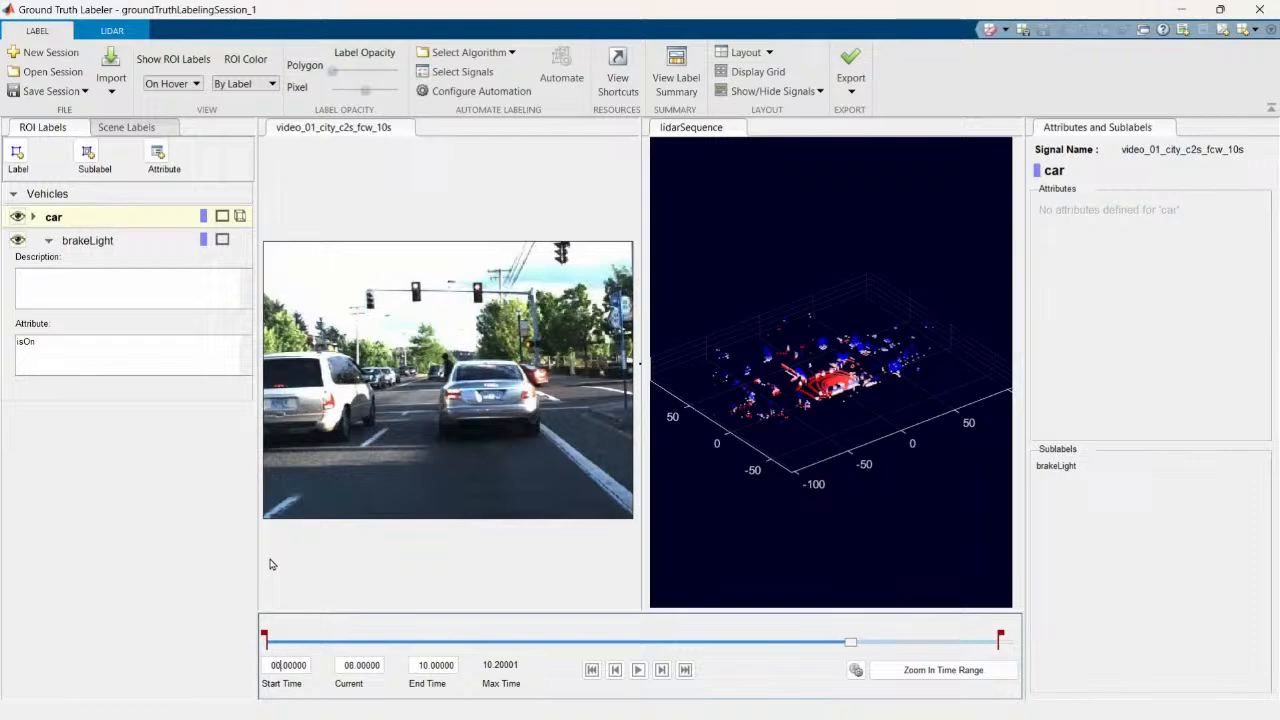
pyautogui.click(366, 663)
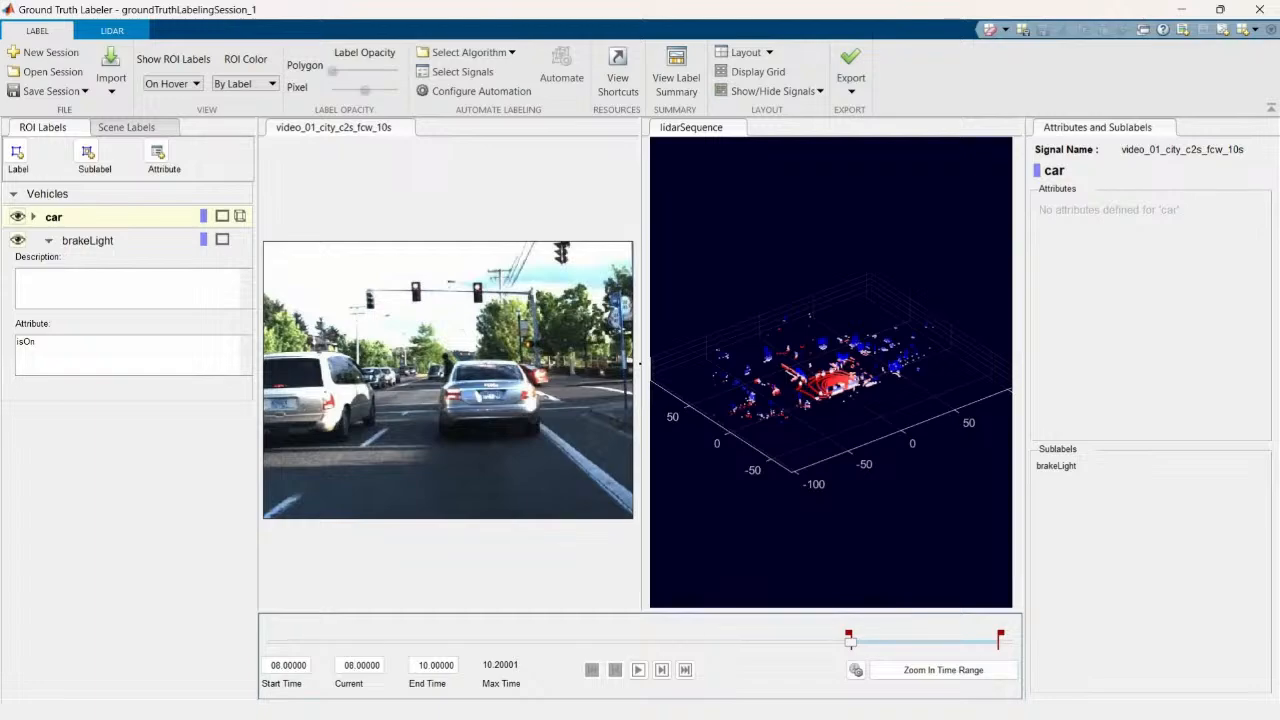
pyautogui.click(55, 221)
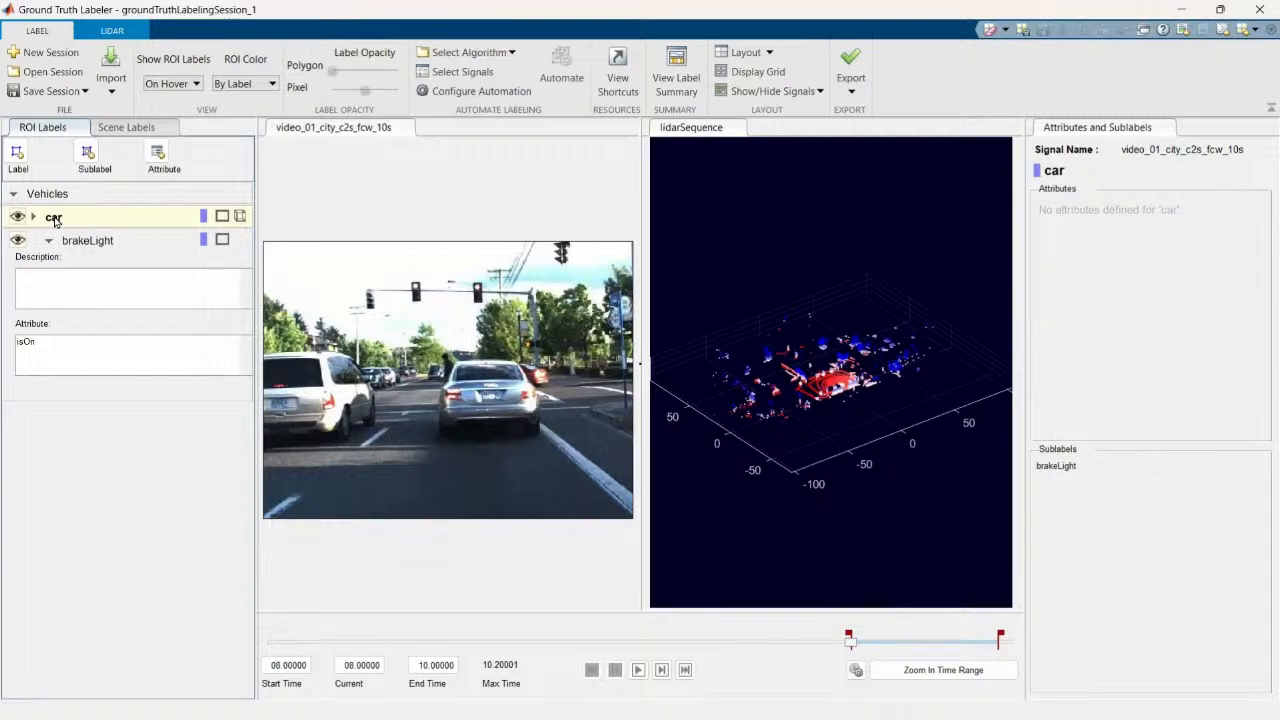
# Choose the Temporal Interpolator automation algorithm and apply it only to the video_01_city_c2s_fcw_10s signal
pyautogui.click(446, 52)
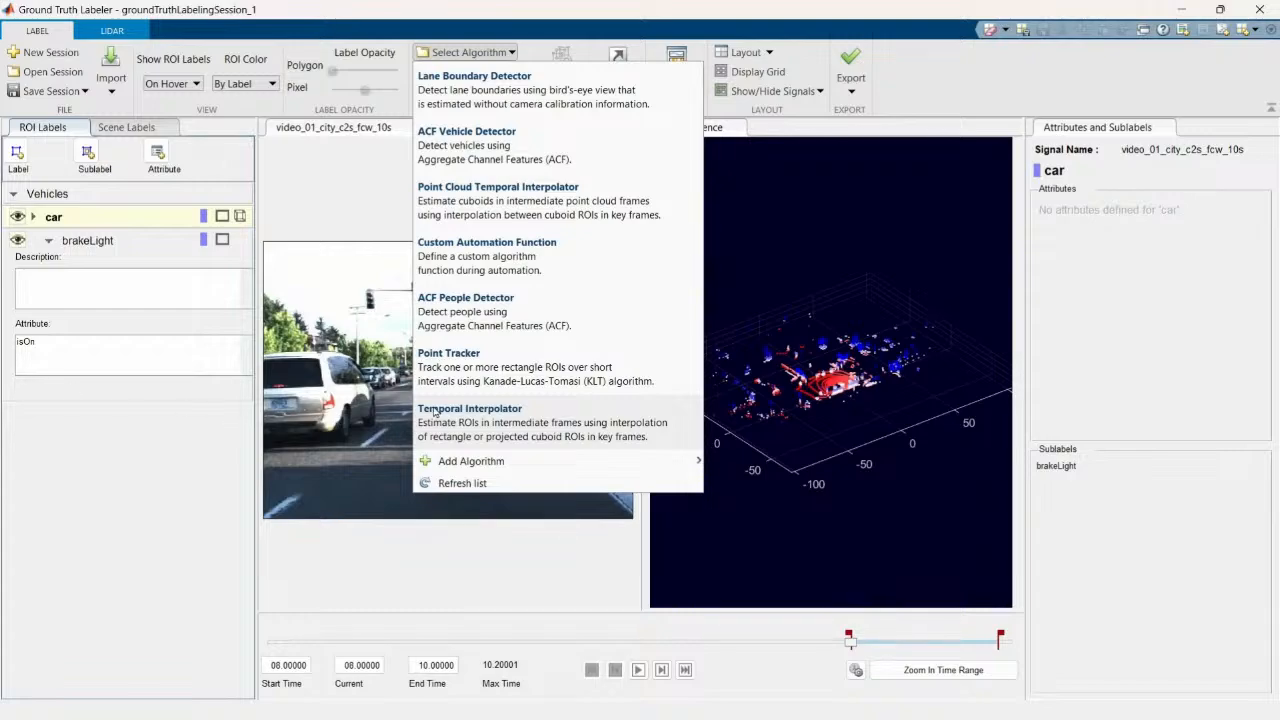
pyautogui.click(454, 419)
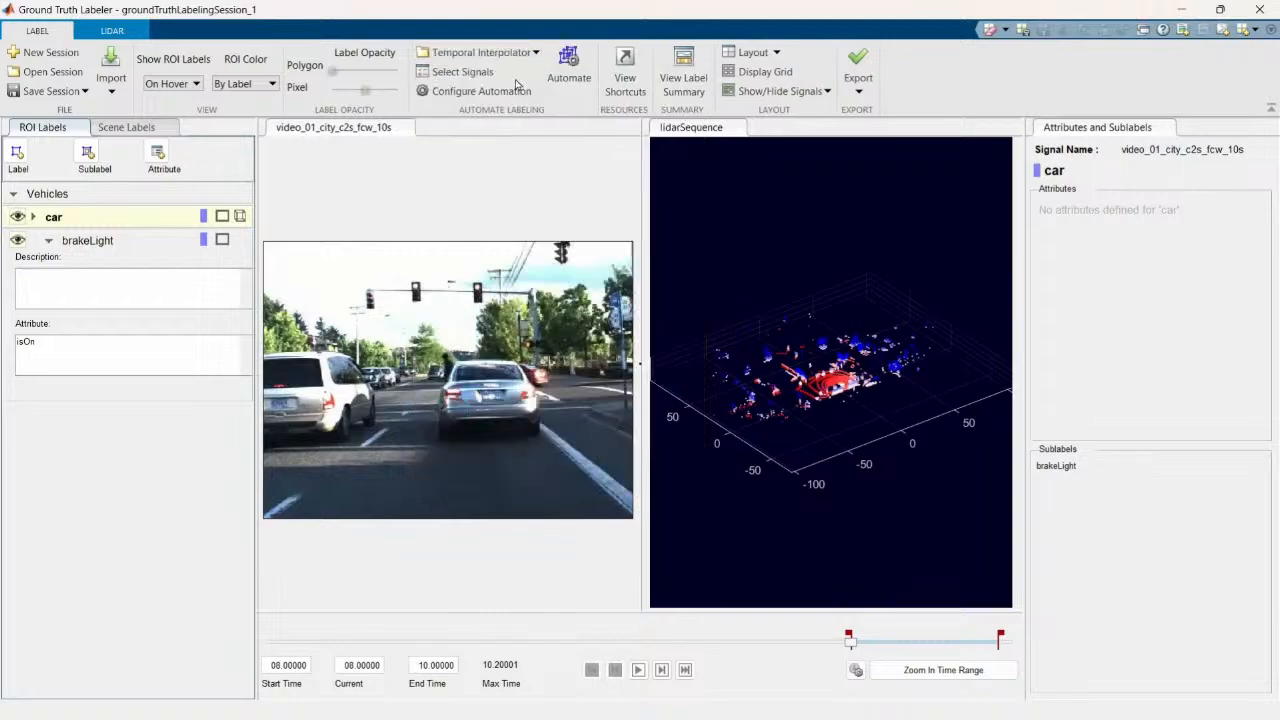
pyautogui.click(445, 72)
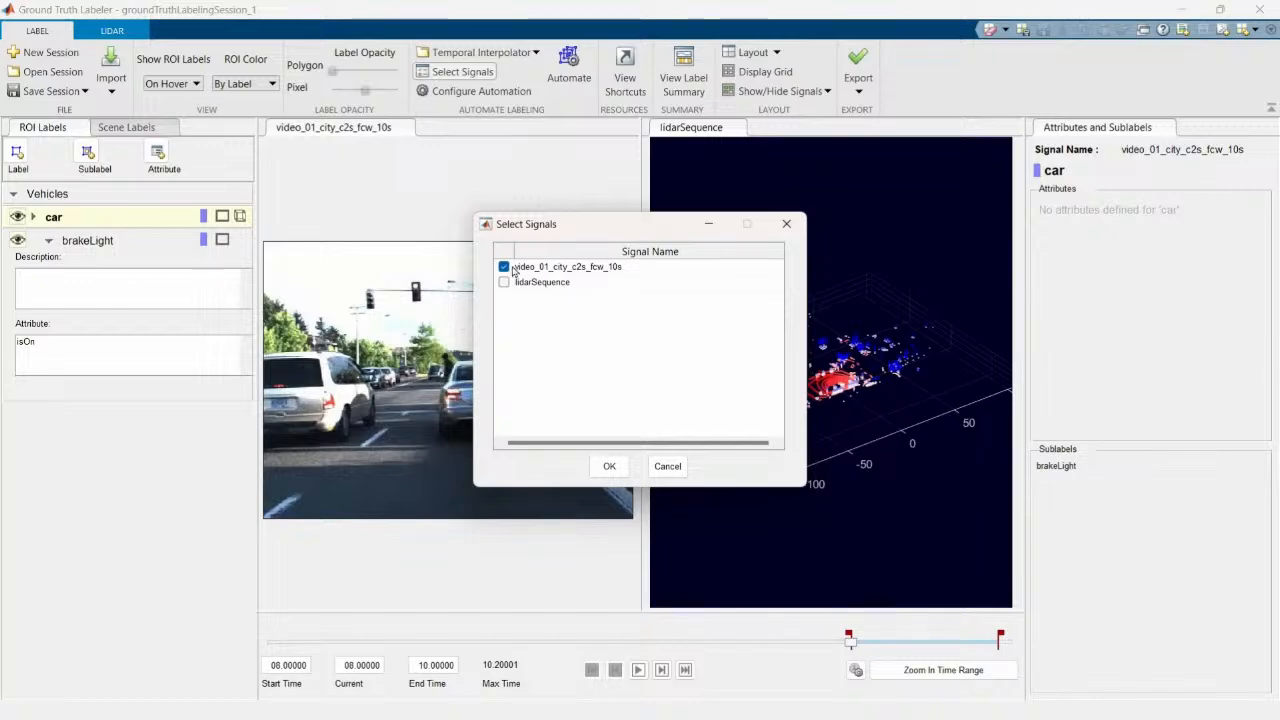
pyautogui.click(610, 468)
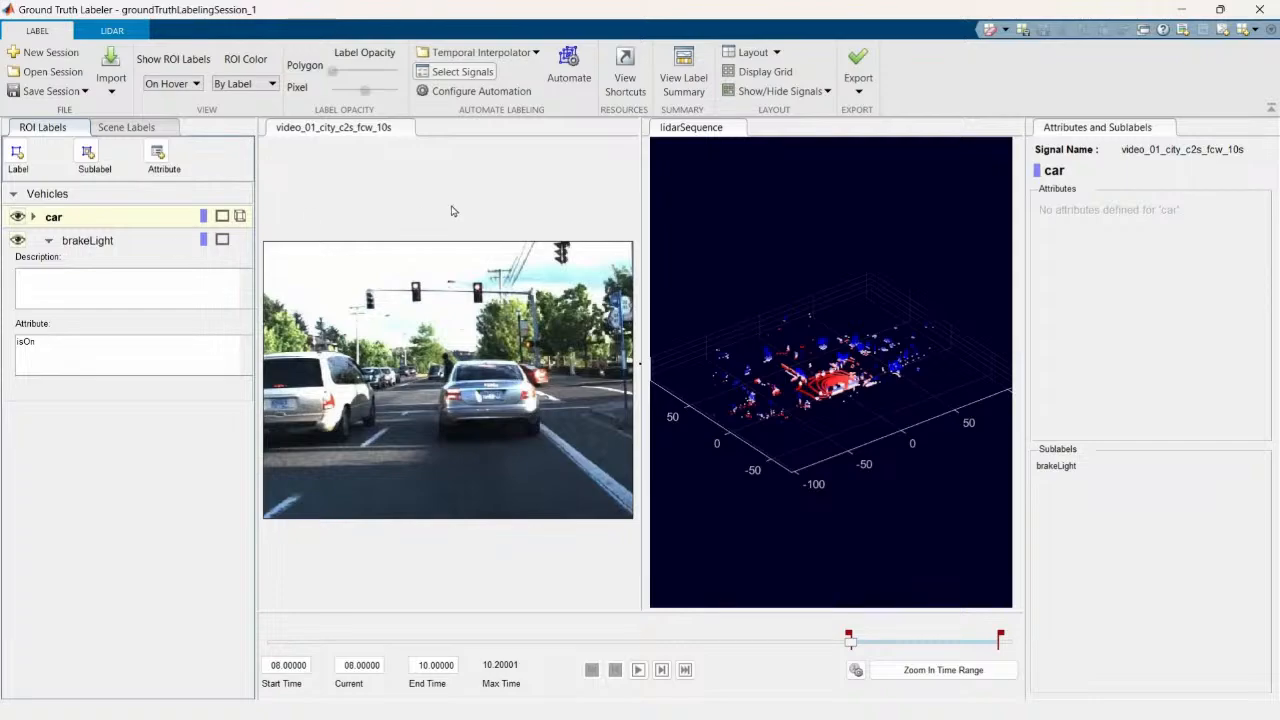
# Start the automation session and draw a car rectangle around the silver sedan ahead in the 08.00000 frame
pyautogui.click(568, 62)
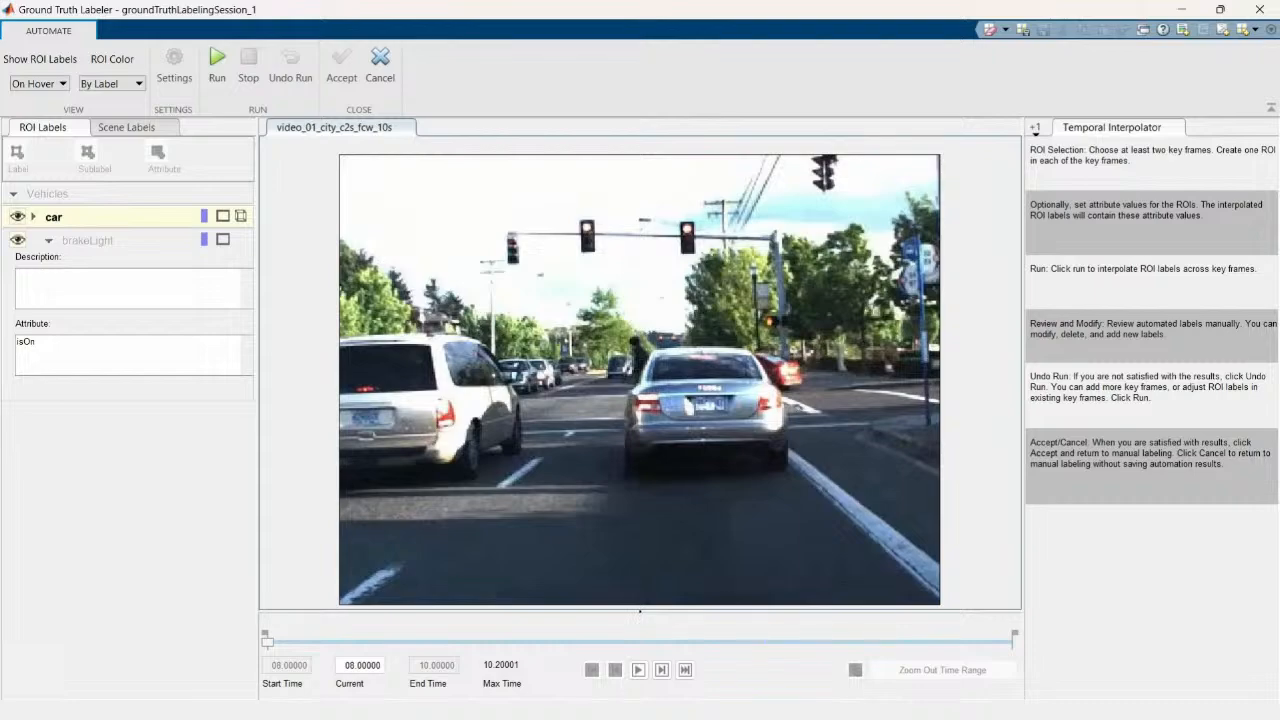
pyautogui.click(266, 642)
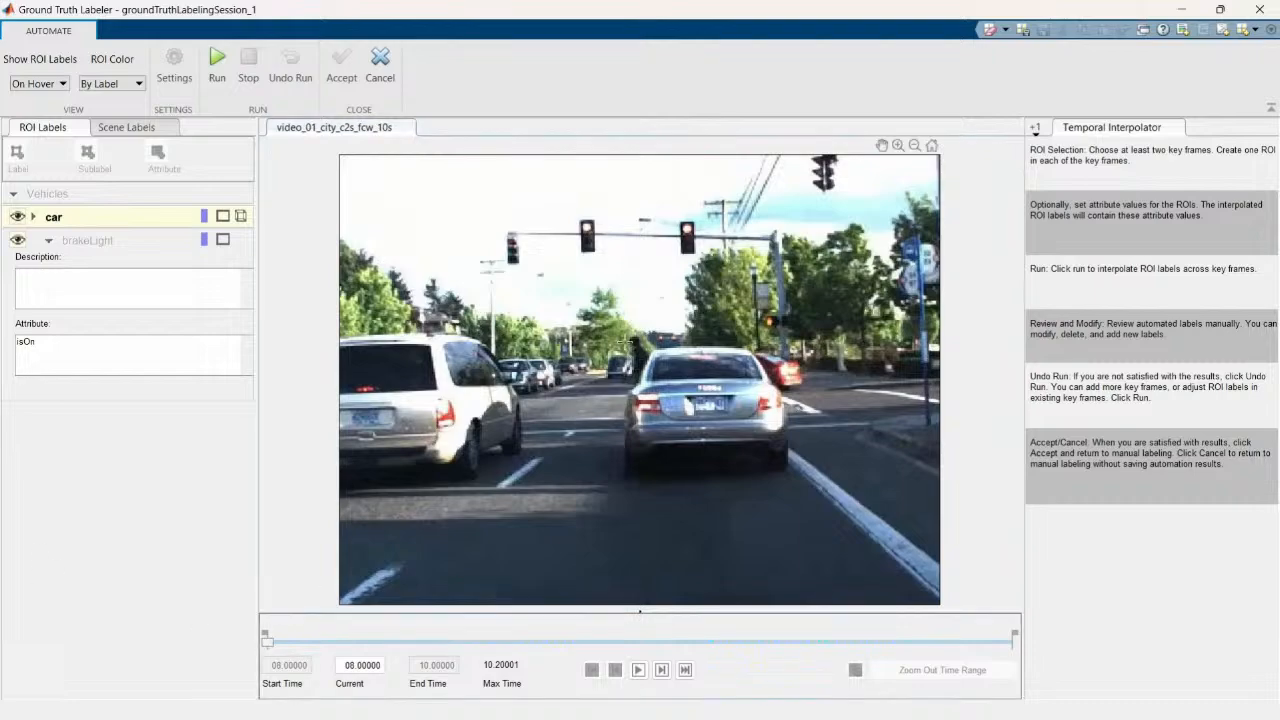
pyautogui.moveTo(627, 346); pyautogui.dragTo(789, 468)
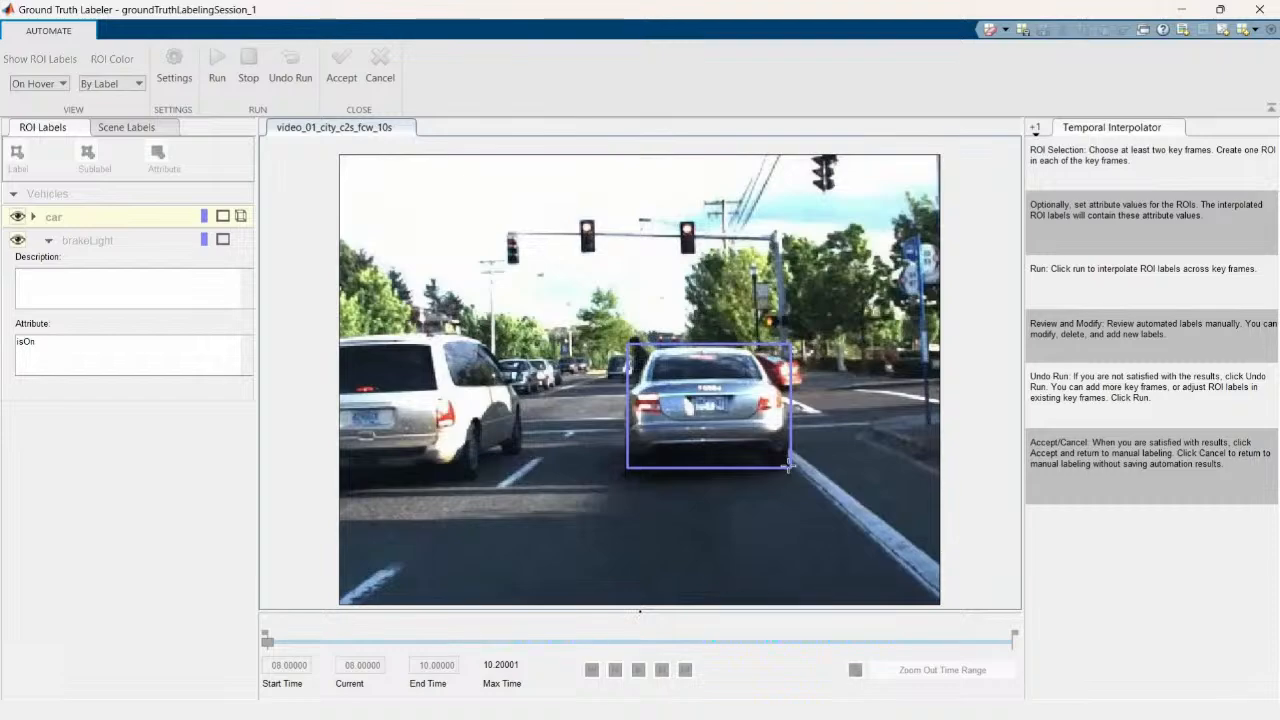
# Finish the car rectangle around the silver sedan at 08.00000 and move to the key frame at 09.98789
pyautogui.moveTo(789, 466); pyautogui.dragTo(789, 466)
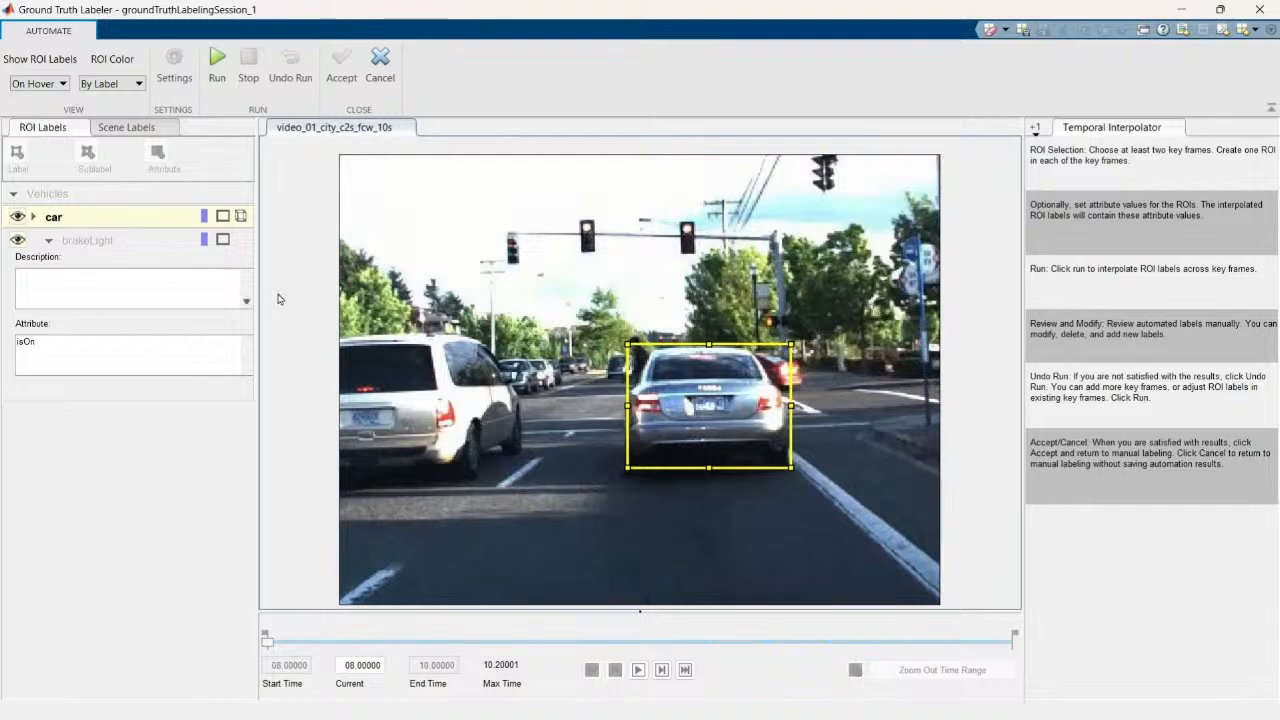
pyautogui.click(38, 66)
pyautogui.moveTo(322, 641); pyautogui.dragTo(1008, 643)
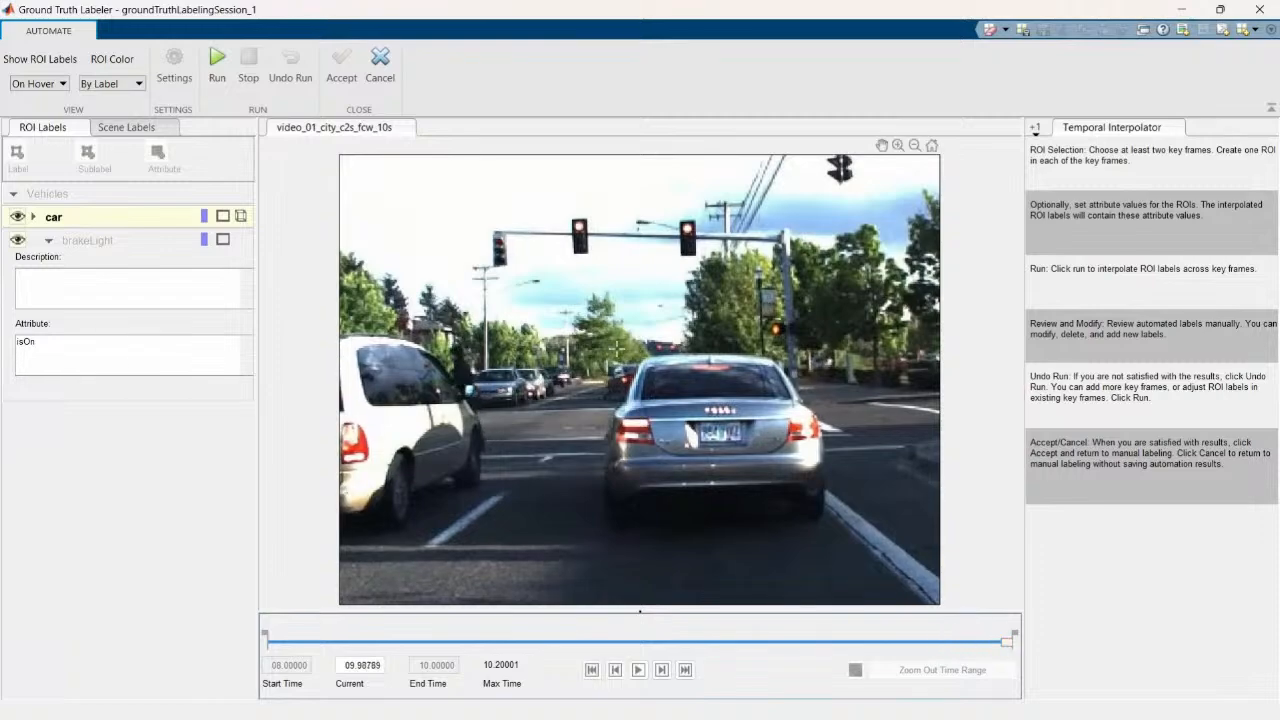
pyautogui.moveTo(624, 358)
pyautogui.mouseDown()
pyautogui.moveTo(796, 380)
pyautogui.moveTo(816, 436)
pyautogui.moveTo(819, 520)
pyautogui.mouseUp()
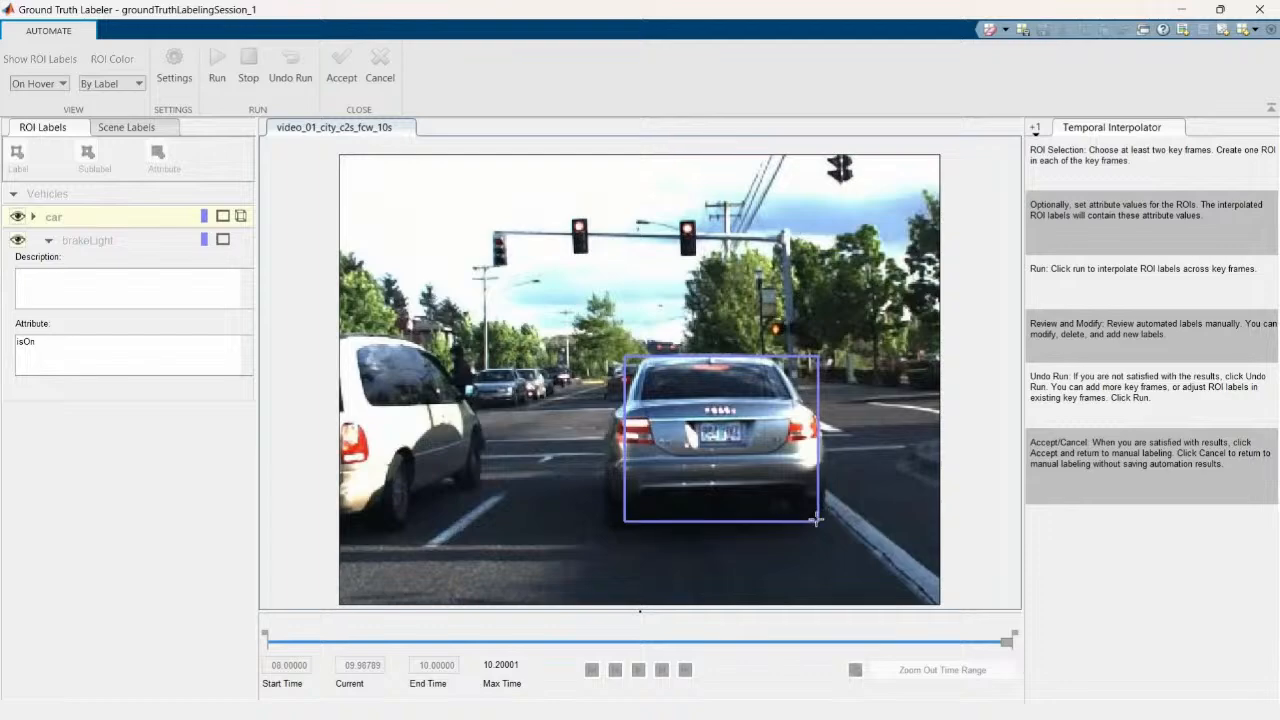
pyautogui.rightClick(701, 447)
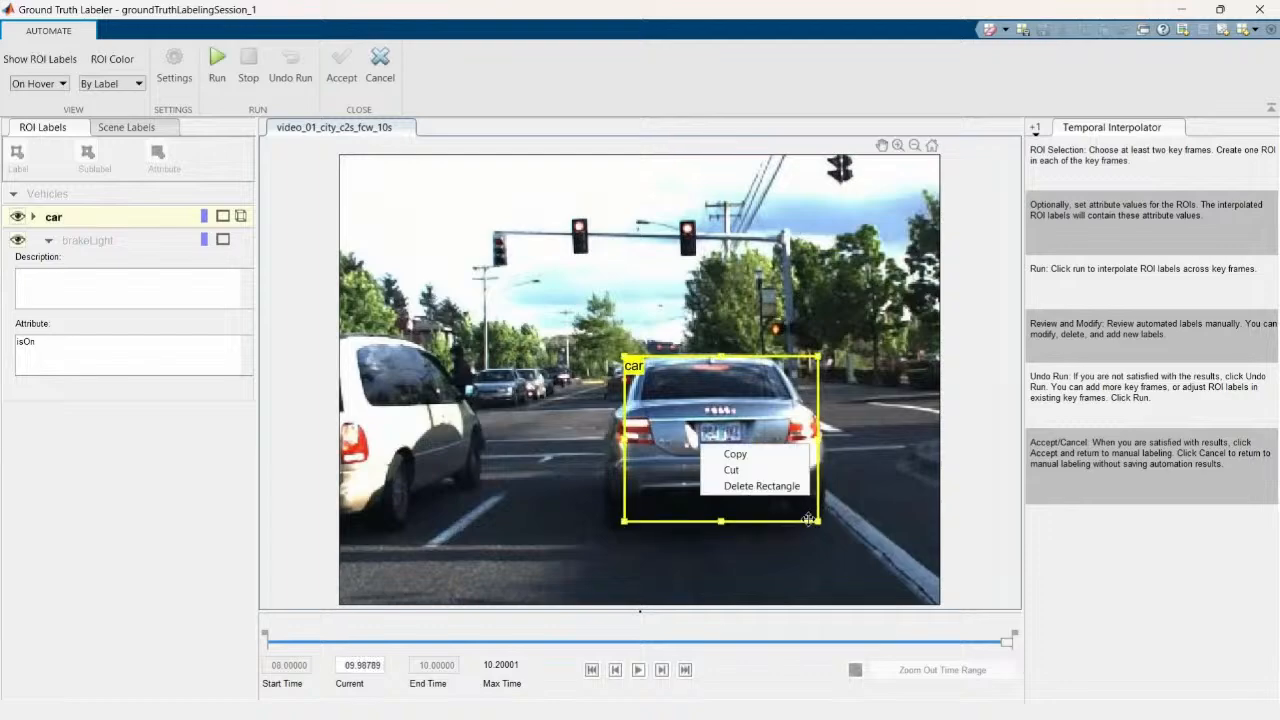
pyautogui.click(794, 494)
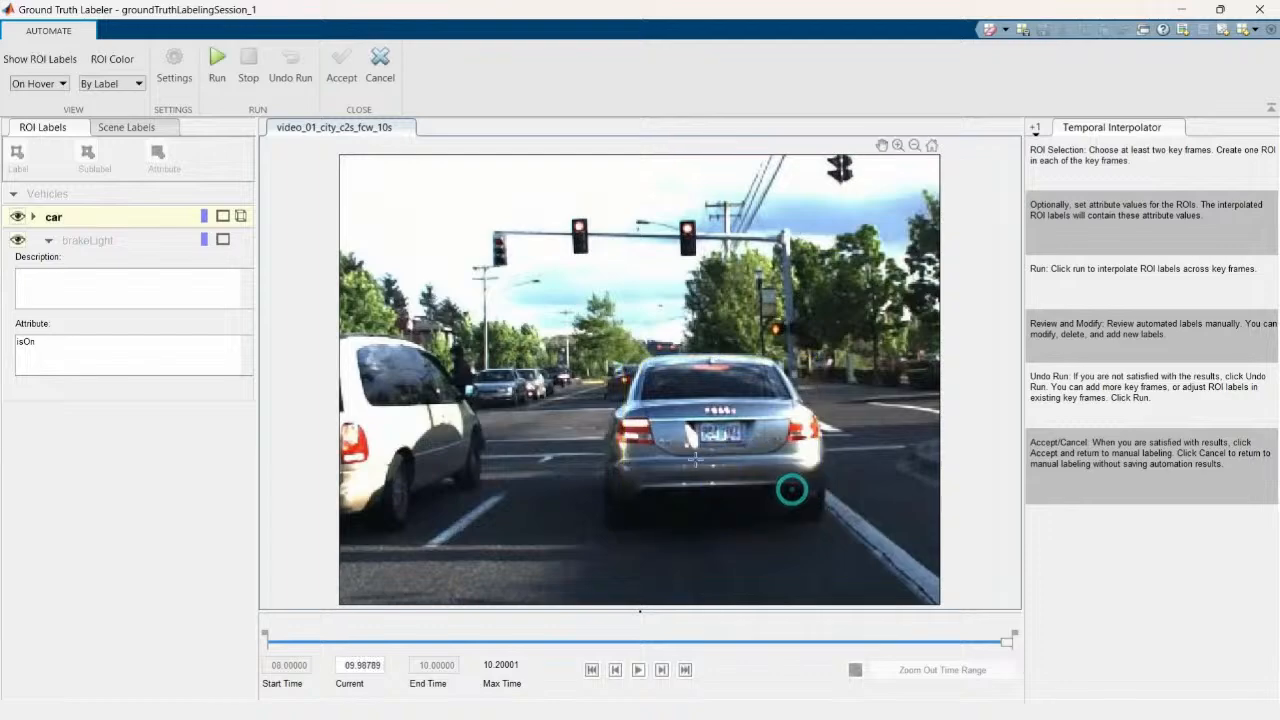
# Enclose the full width of the silver sedan in a car rectangle at 09.98789, and run and accept the interpolation
pyautogui.moveTo(609, 355)
pyautogui.mouseDown()
pyautogui.moveTo(765, 368)
pyautogui.moveTo(830, 458)
pyautogui.moveTo(824, 518)
pyautogui.mouseUp()
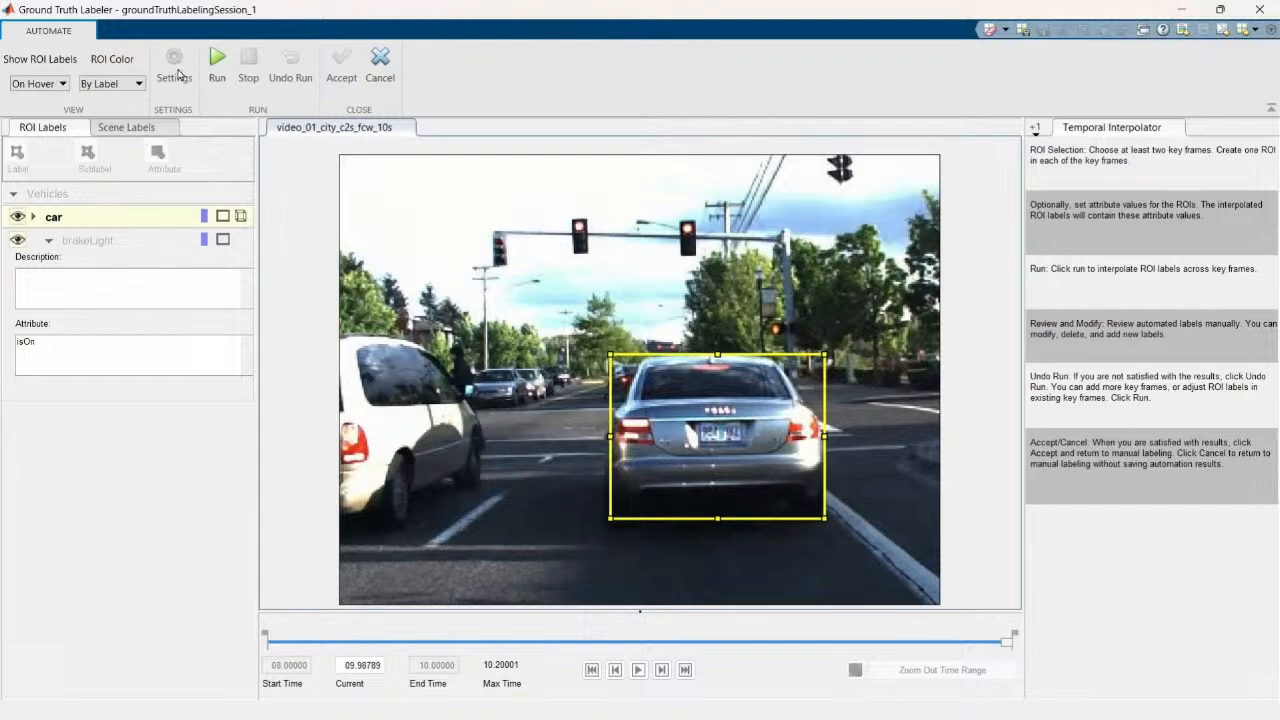
pyautogui.click(219, 62)
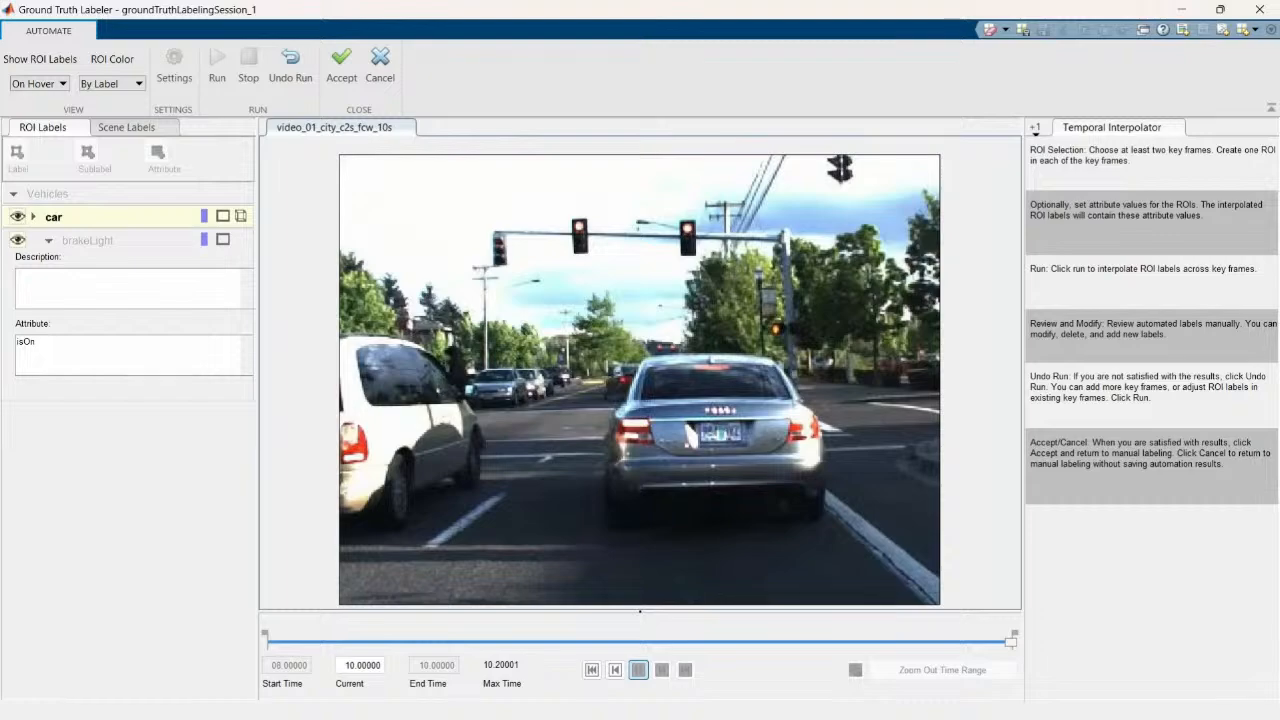
pyautogui.click(333, 58)
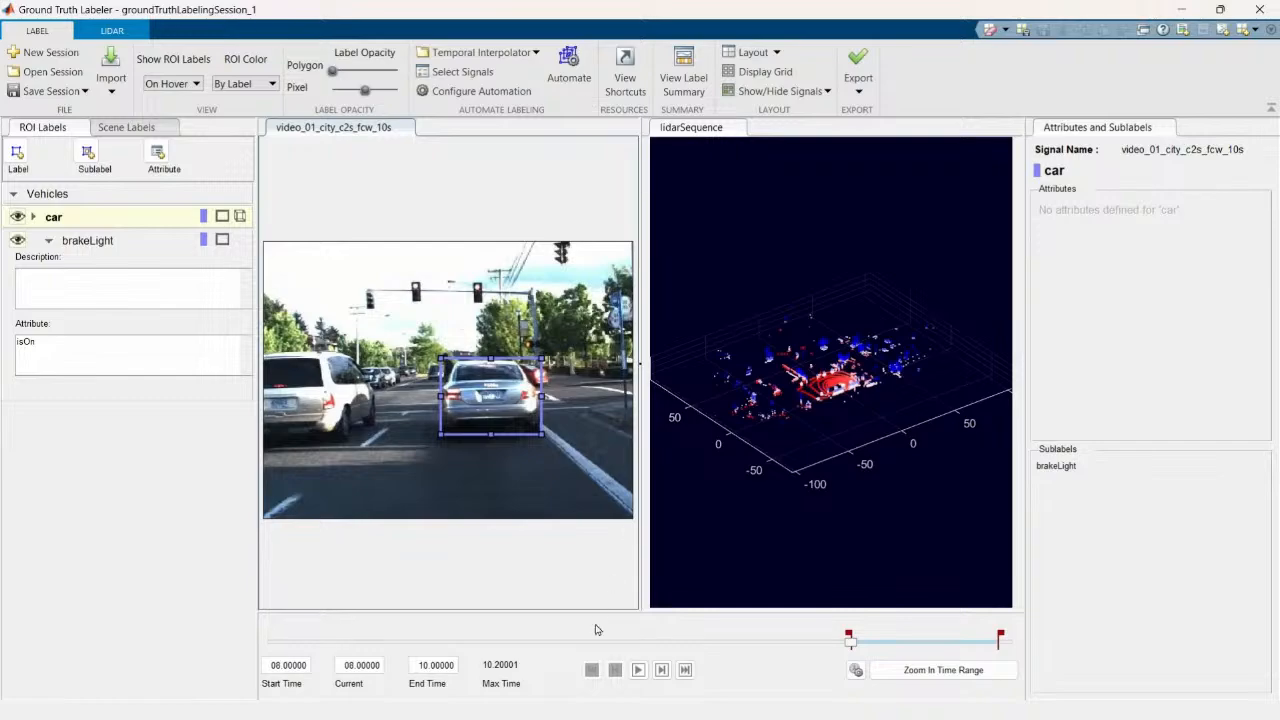
# Play back the labeled interval and step back to the frame at 09.95000
pyautogui.click(638, 670)
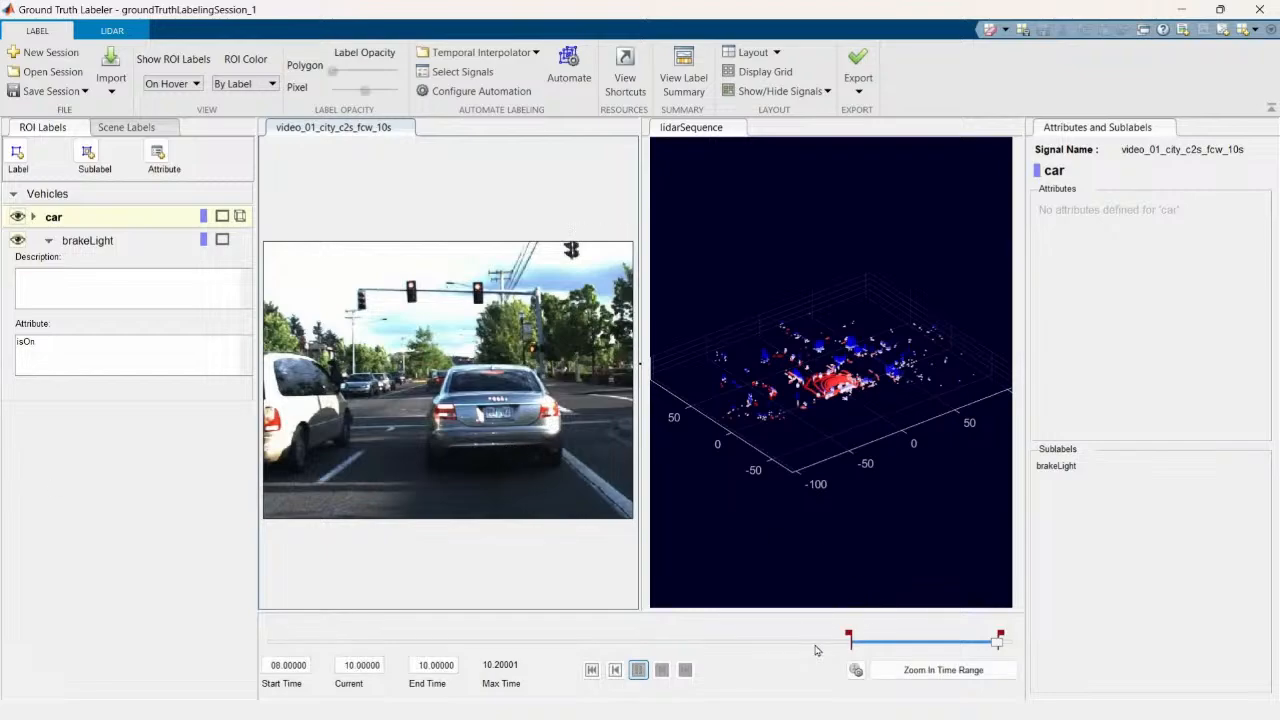
pyautogui.click(615, 670)
pyautogui.click(615, 670)
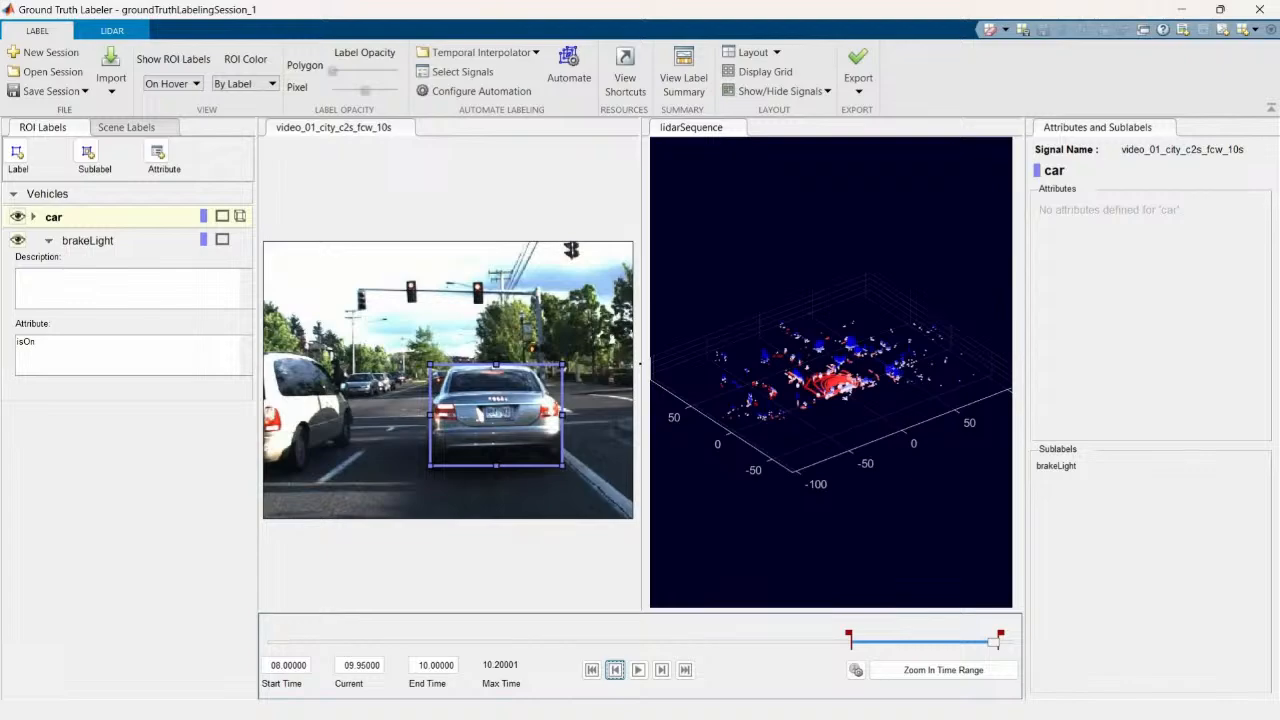
# Make the lidarSequence signal and the car label active and choose the Point Cloud Temporal Interpolator automation algorithm
pyautogui.click(680, 129)
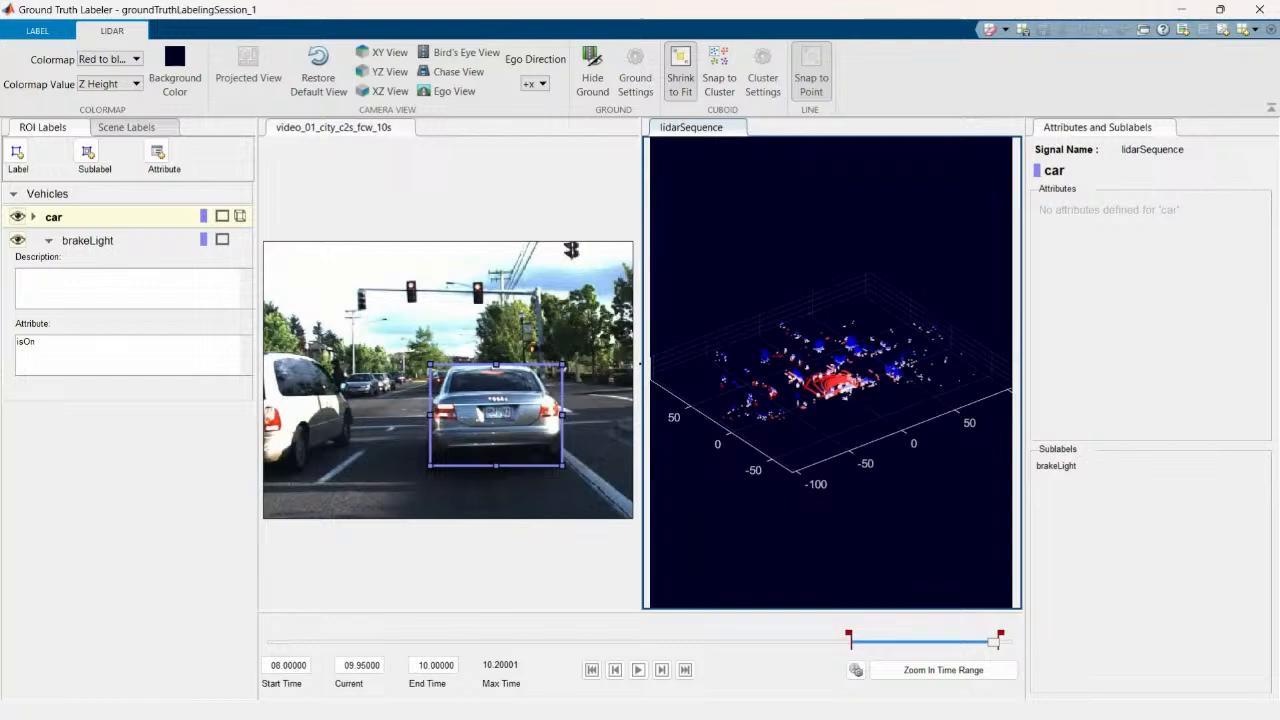
pyautogui.click(52, 217)
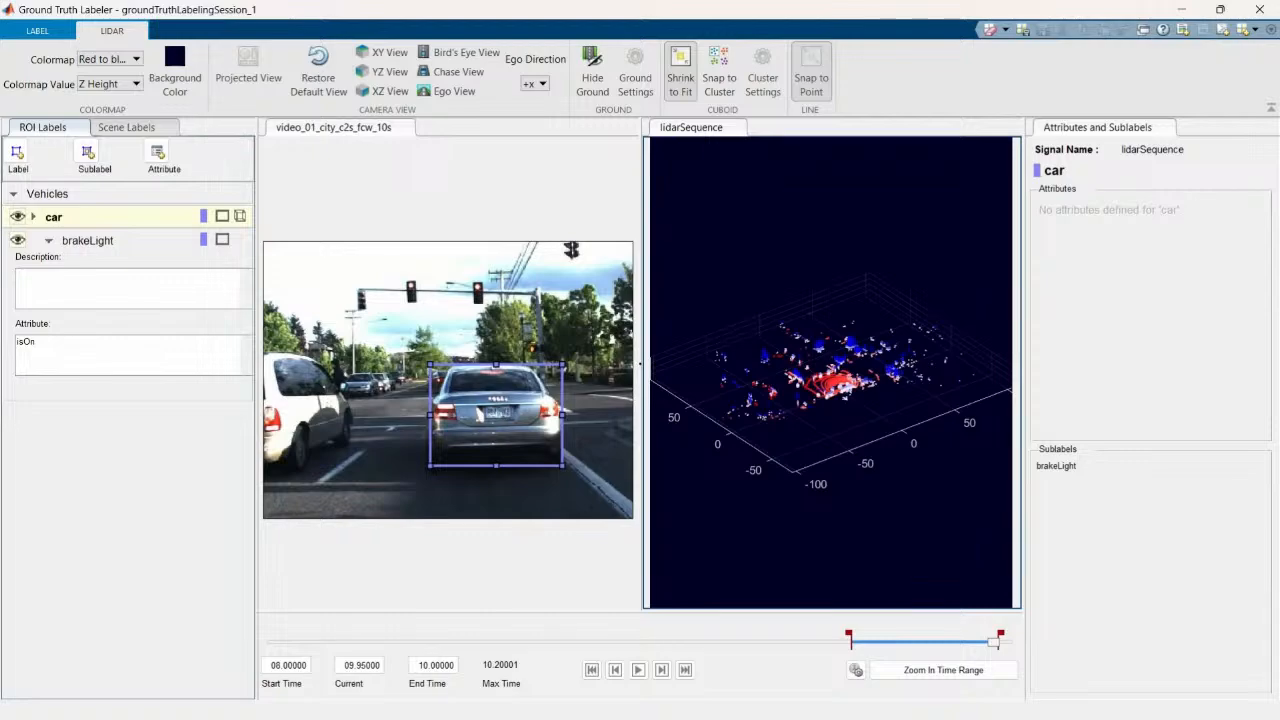
pyautogui.click(56, 36)
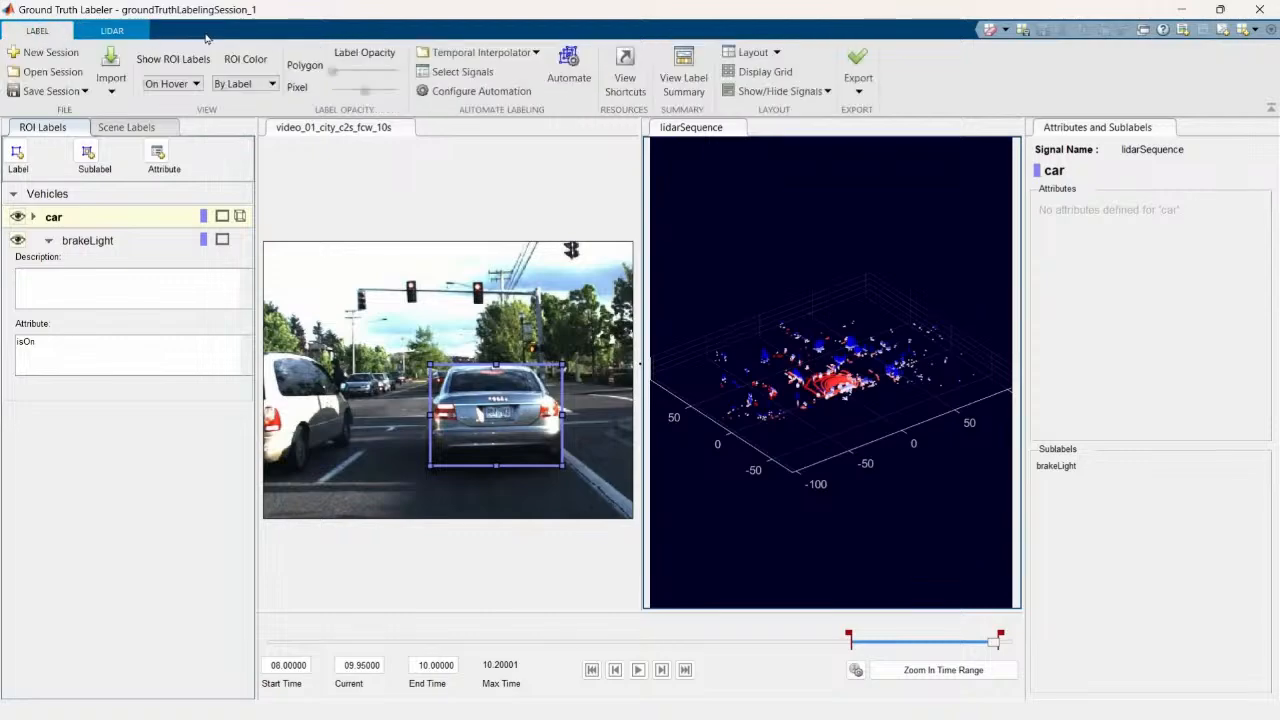
pyautogui.click(510, 54)
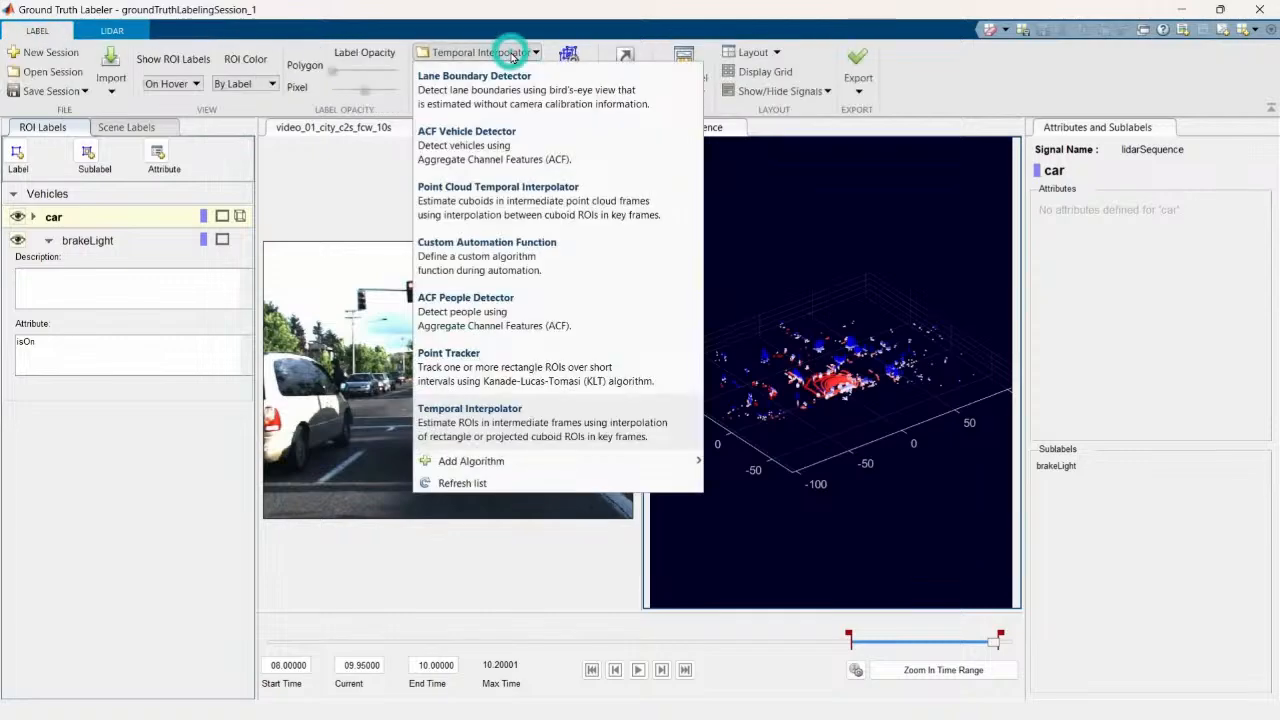
pyautogui.click(524, 218)
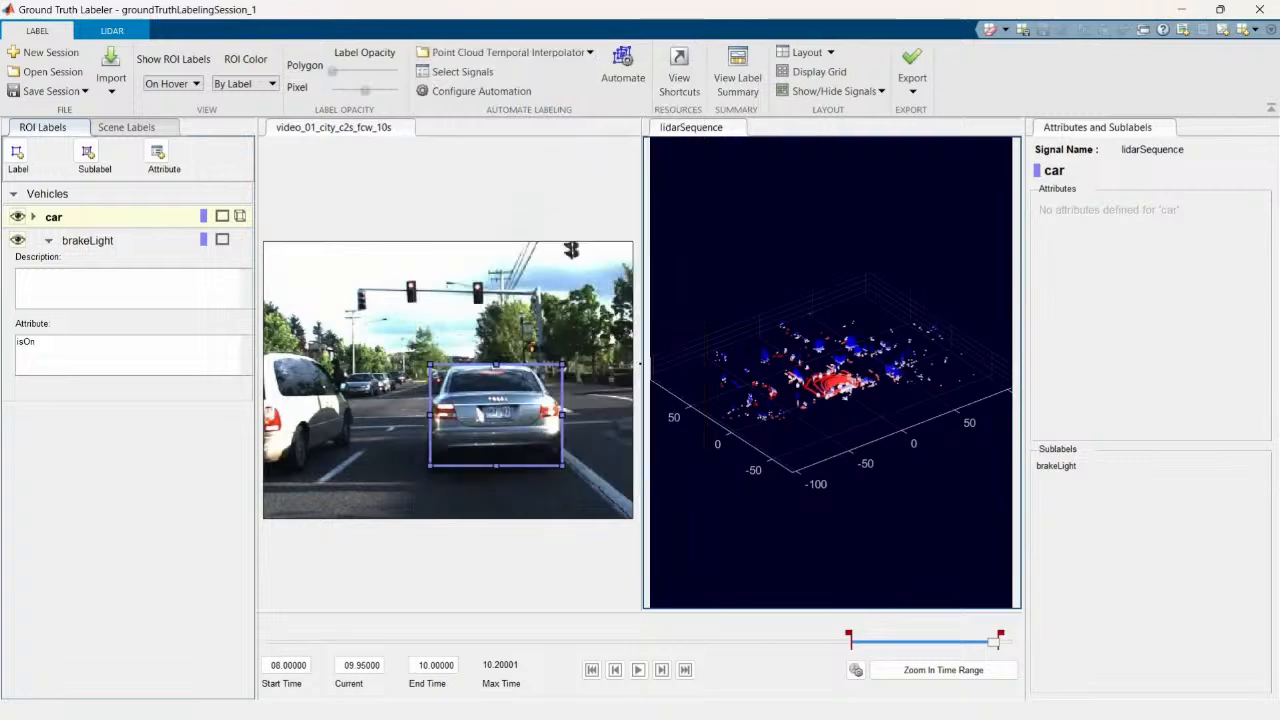
# Apply the algorithm only to the lidarSequence signal and start the automation session
pyautogui.click(452, 72)
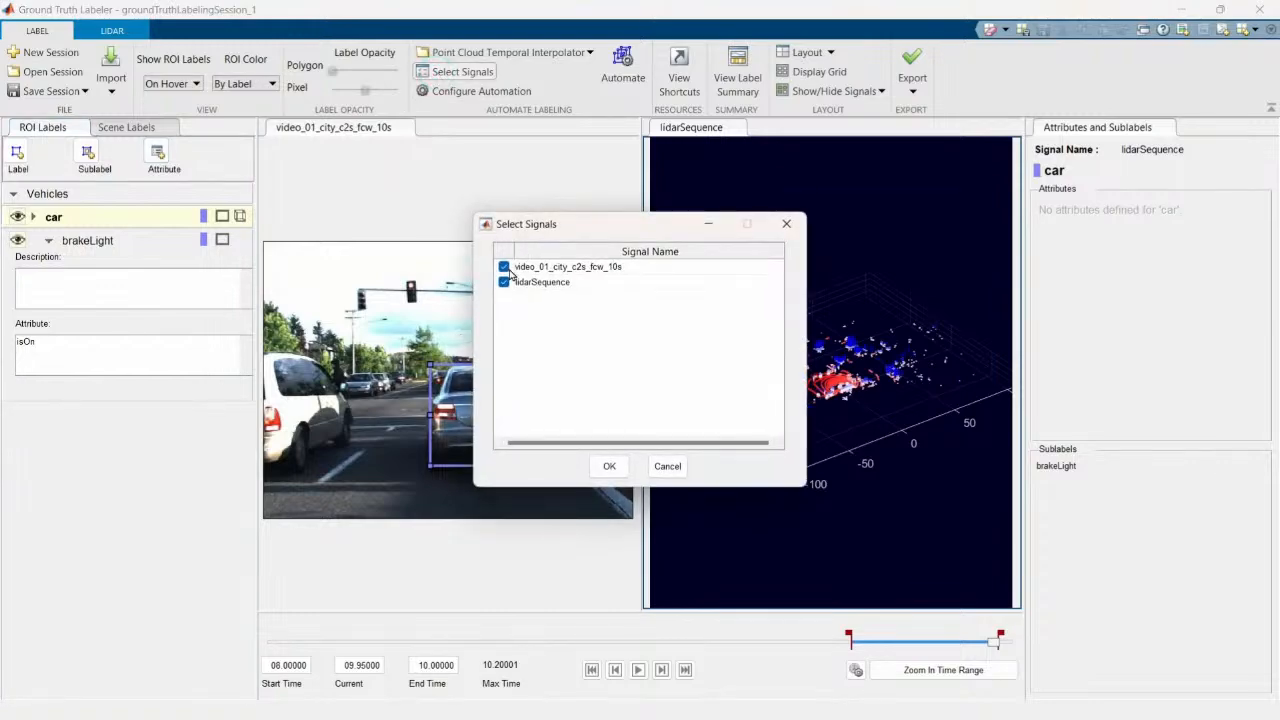
pyautogui.click(504, 267)
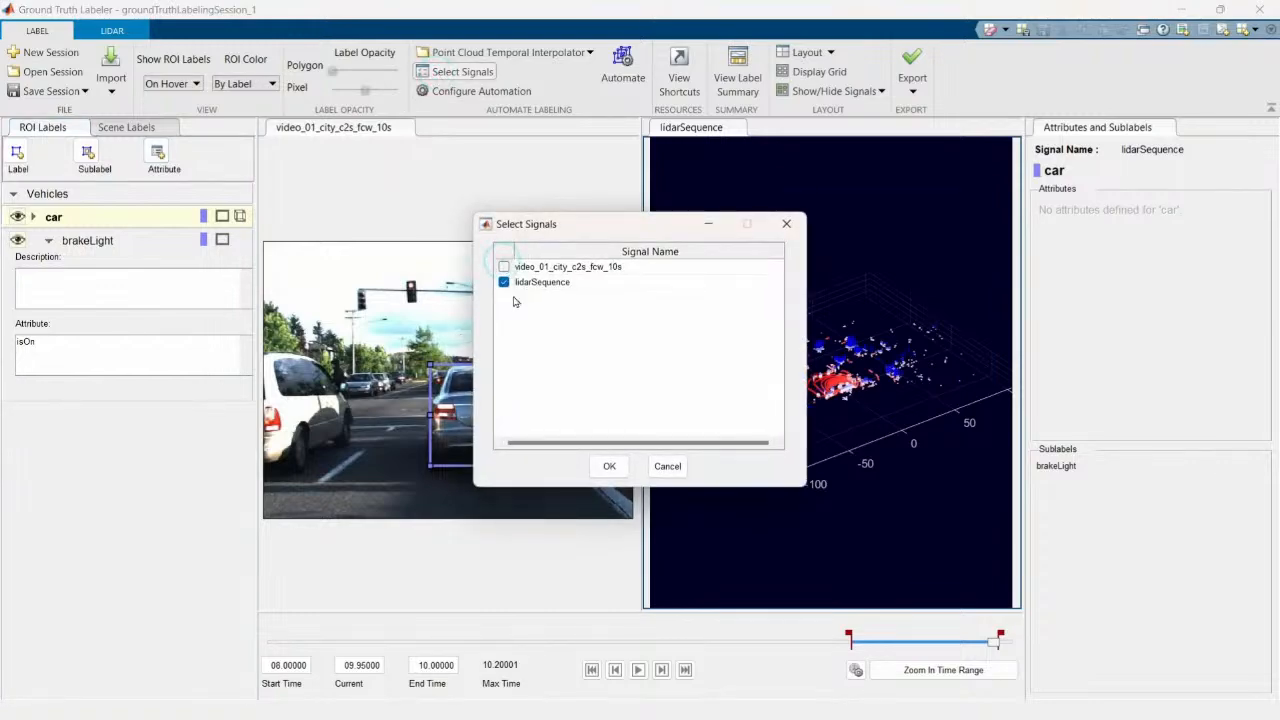
pyautogui.click(608, 467)
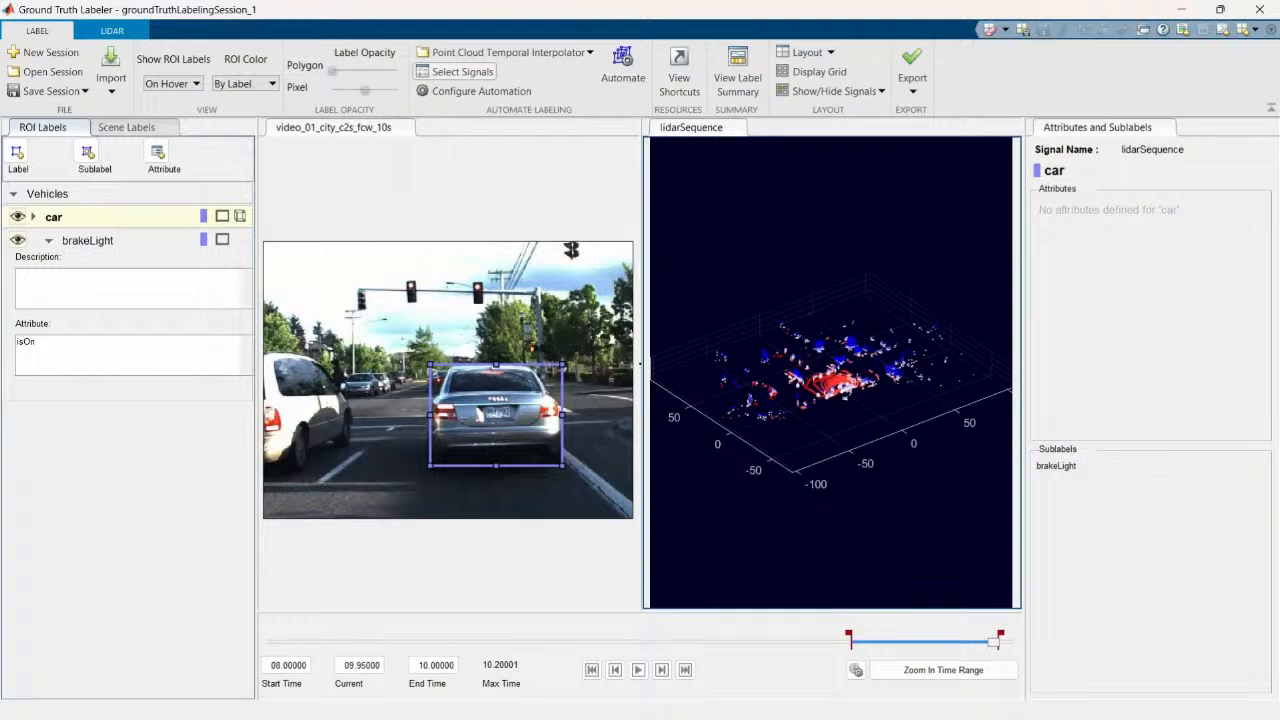
pyautogui.click(618, 62)
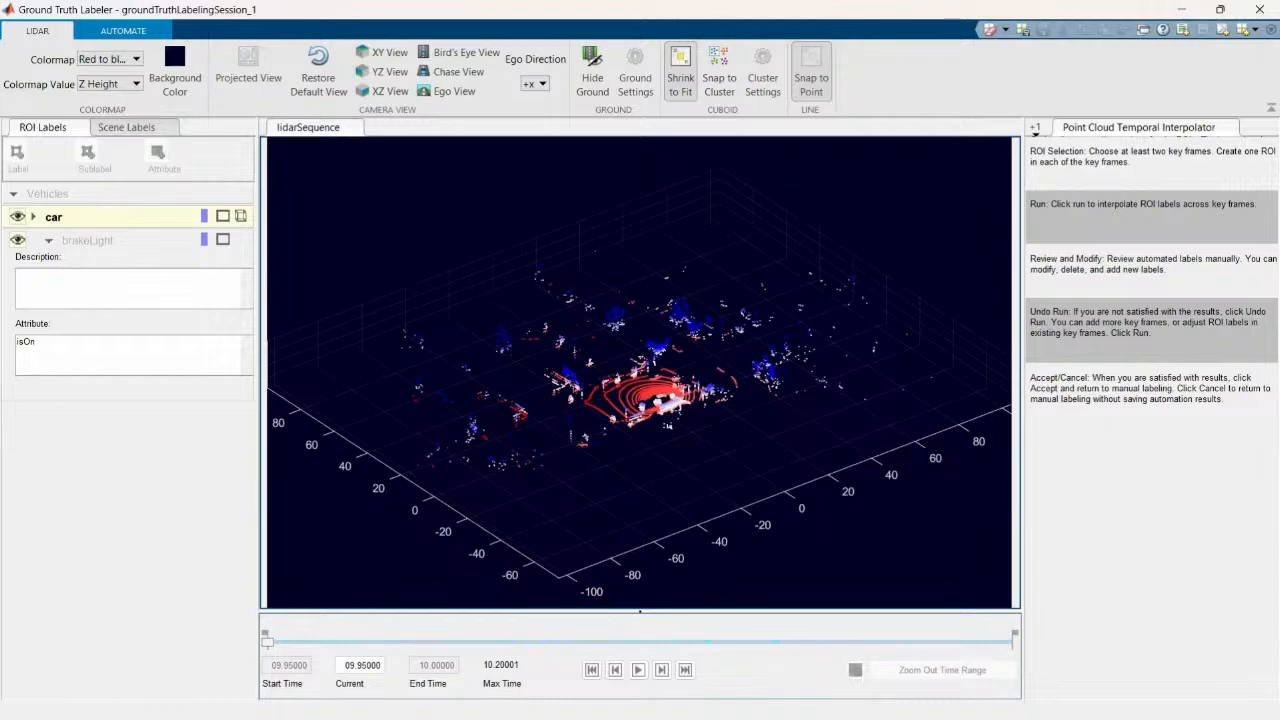
# Place a car cuboid around the car-shaped points at the center of the lidar rings in the 09.95000 frame
pyautogui.moveTo(968, 168)
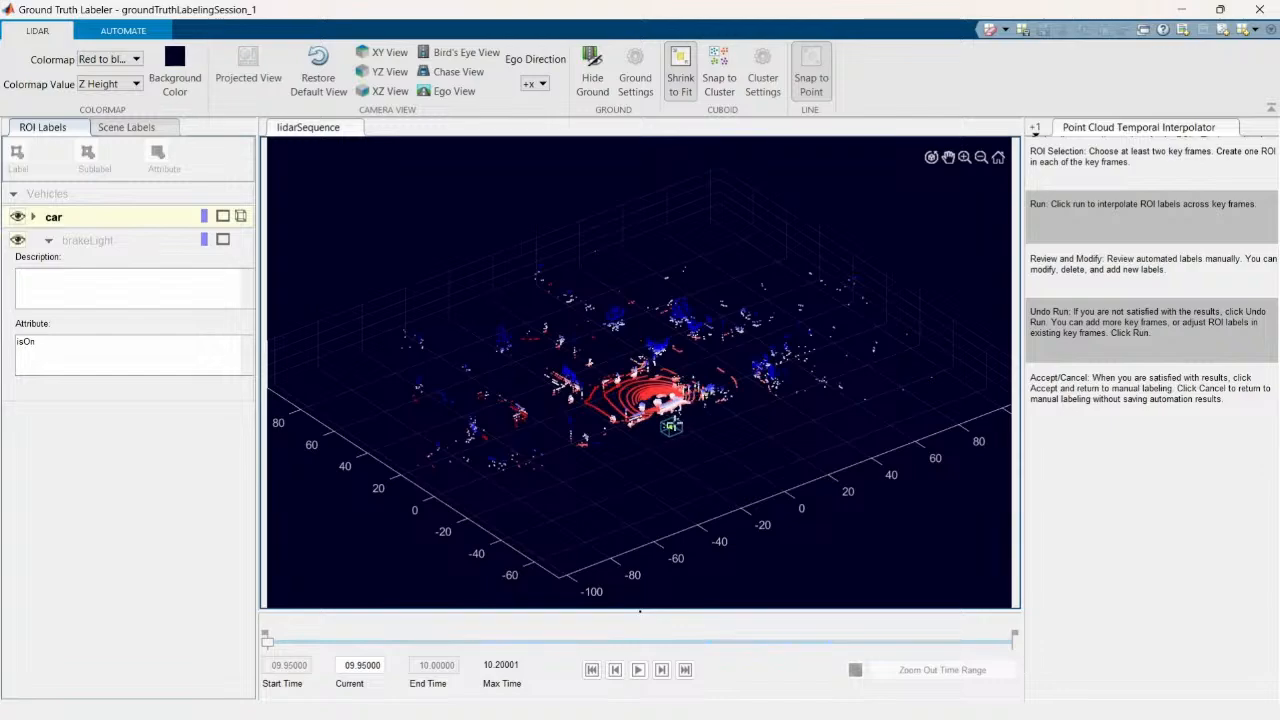
pyautogui.scroll(6, 676, 412)
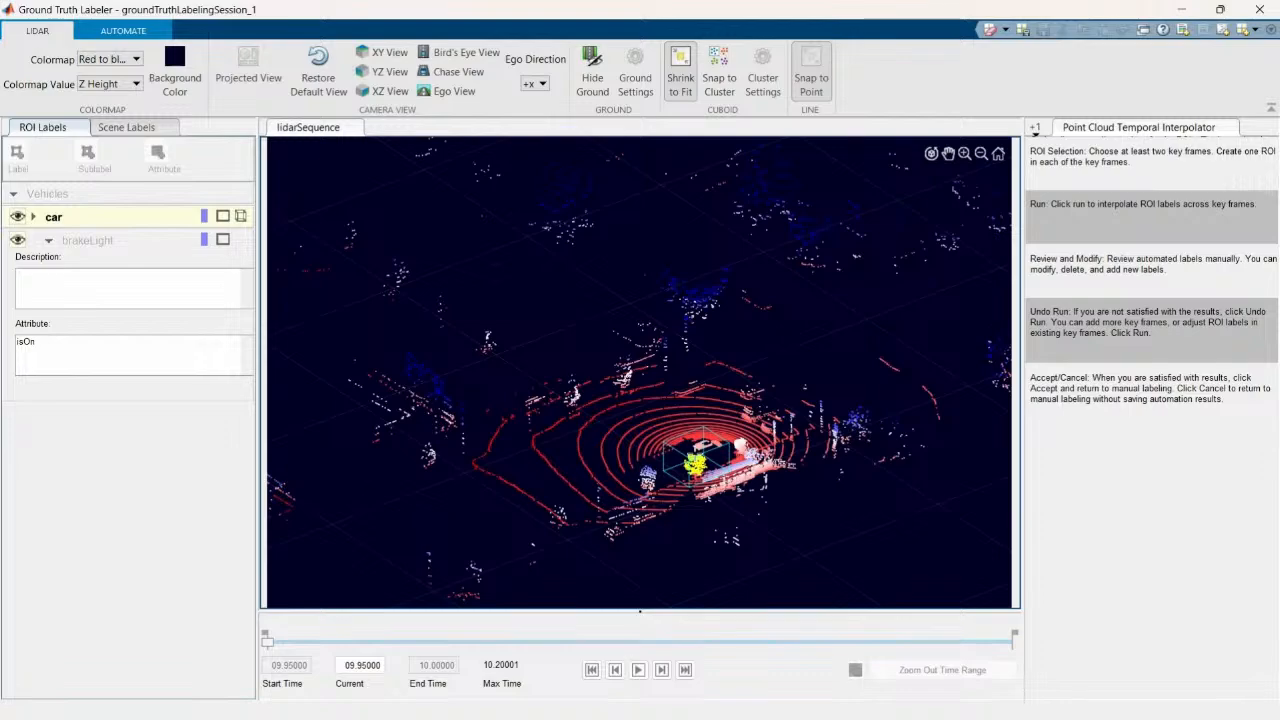
pyautogui.scroll(2, 700, 462)
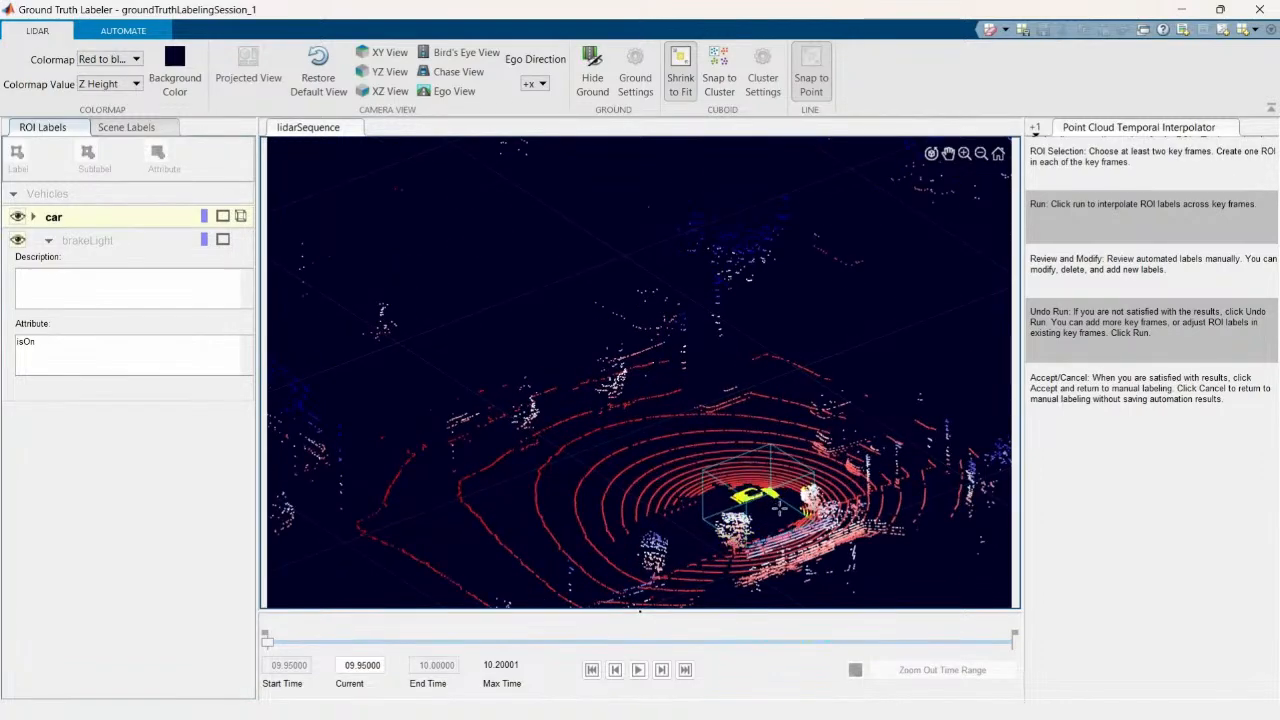
pyautogui.click(772, 500)
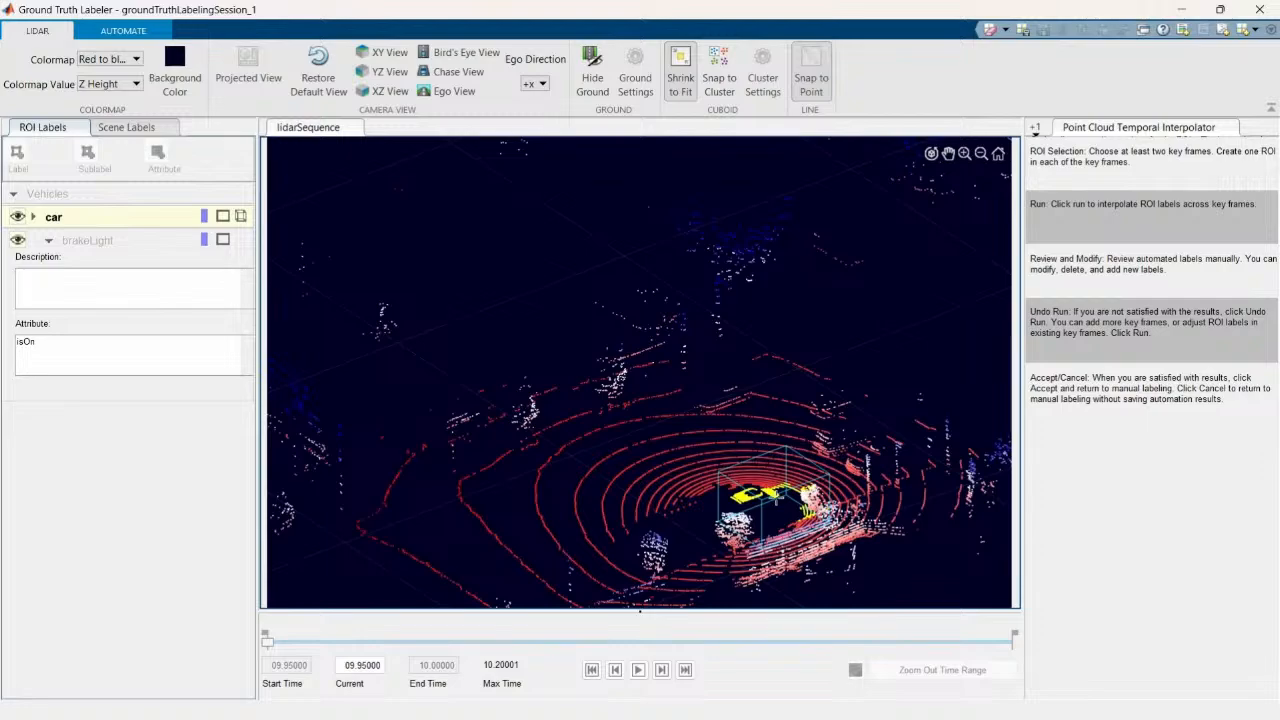
pyautogui.click(949, 154)
pyautogui.moveTo(805, 518); pyautogui.dragTo(637, 420)
pyautogui.scroll(3, 761, 468)
pyautogui.scroll(3, 774, 416)
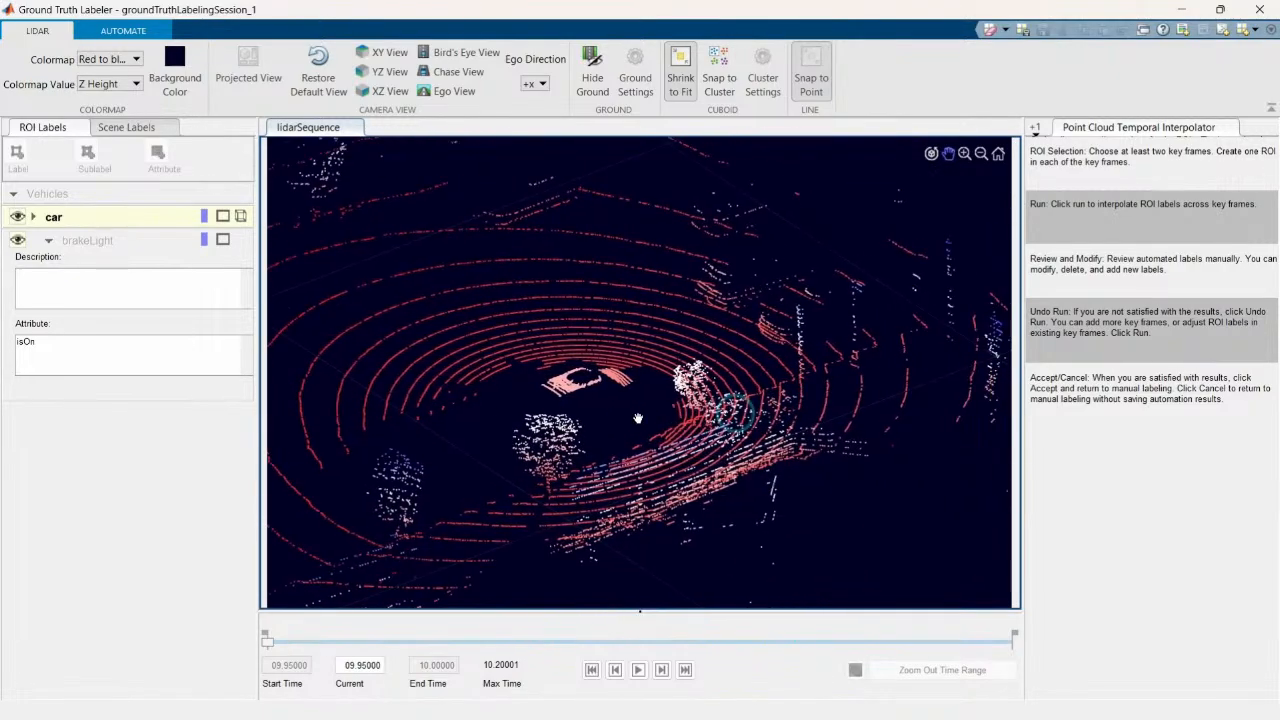
pyautogui.scroll(4, 638, 419)
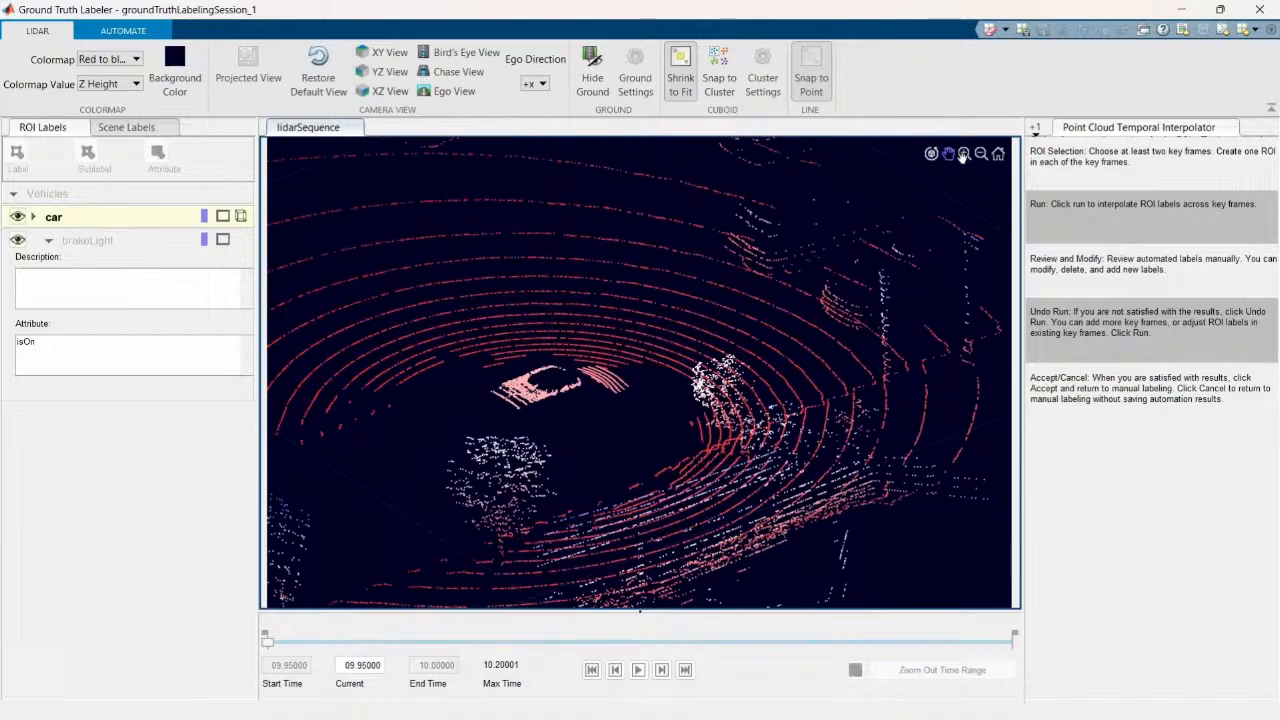
pyautogui.click(50, 215)
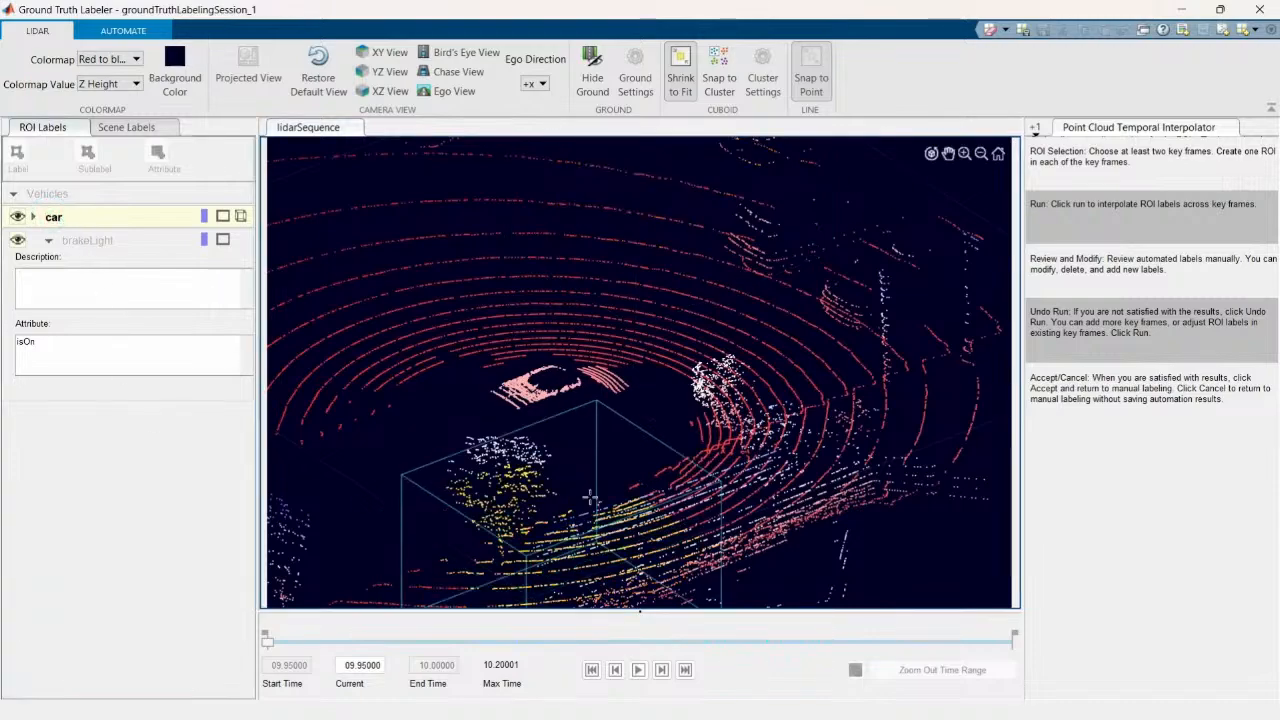
pyautogui.click(603, 402)
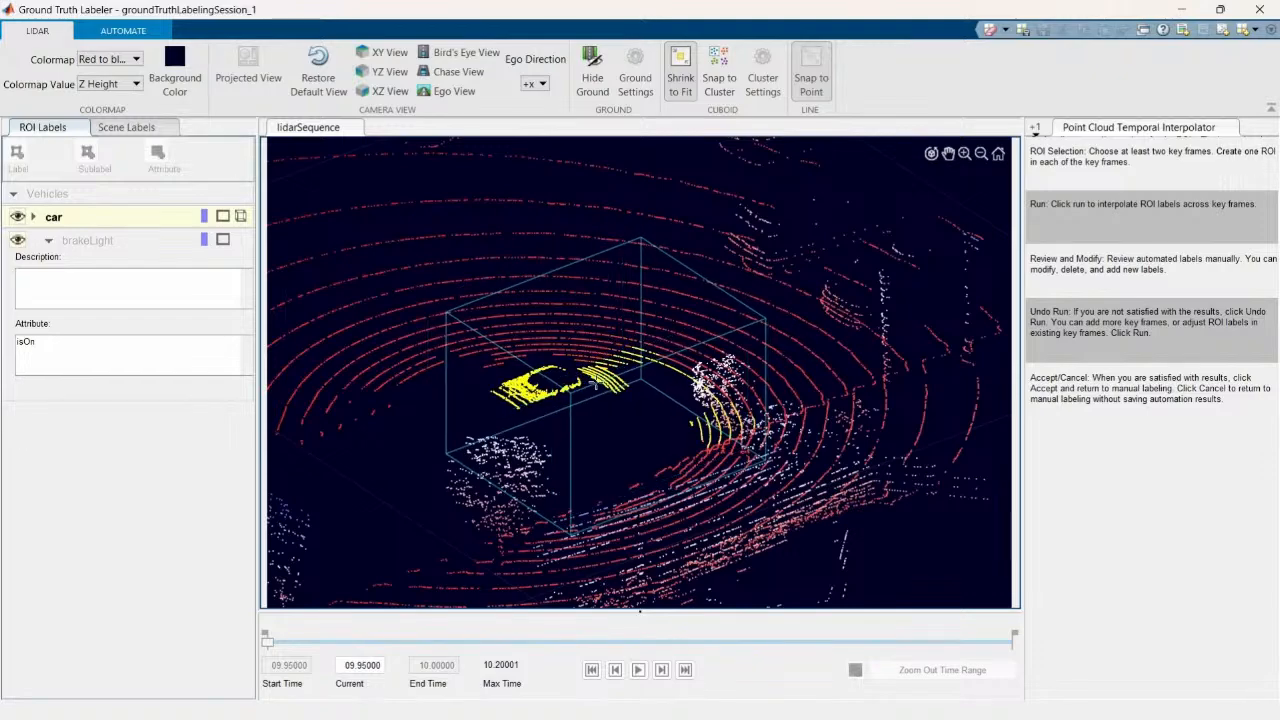
pyautogui.click(594, 376)
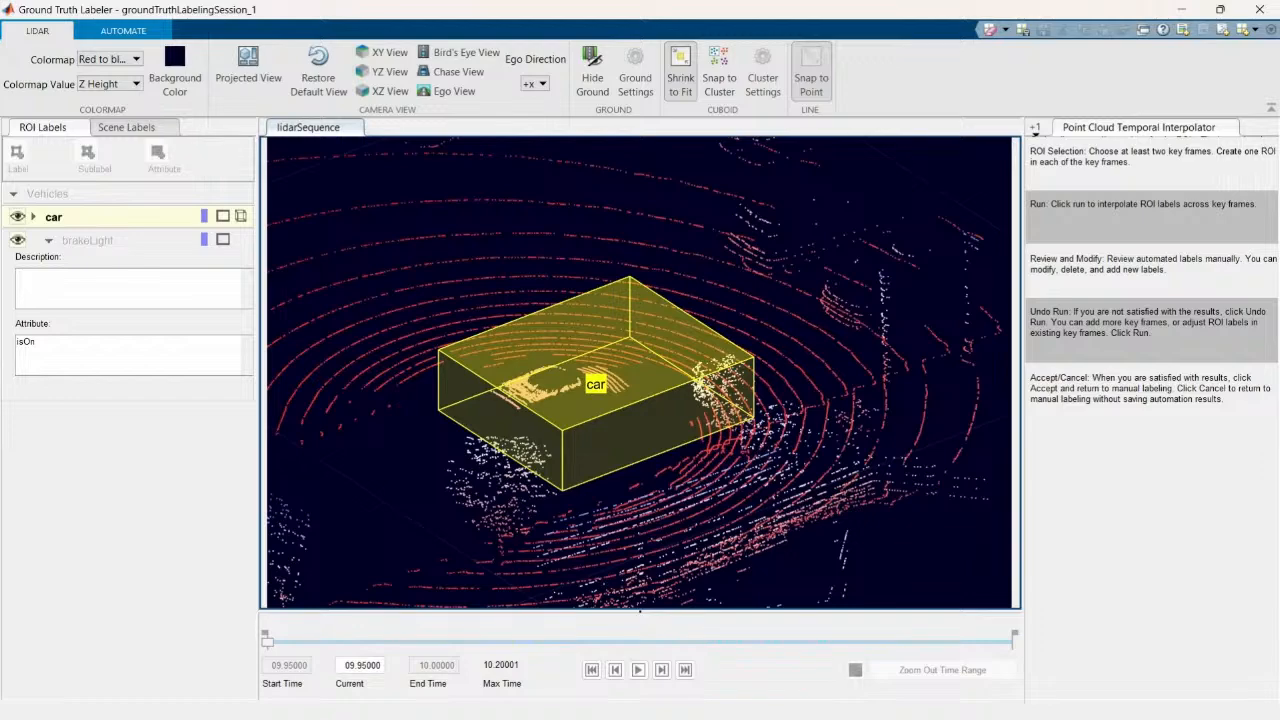
# Turn on the projected view for the car cuboid and select the cuboid again in the 09.99952 frame
pyautogui.click(256, 76)
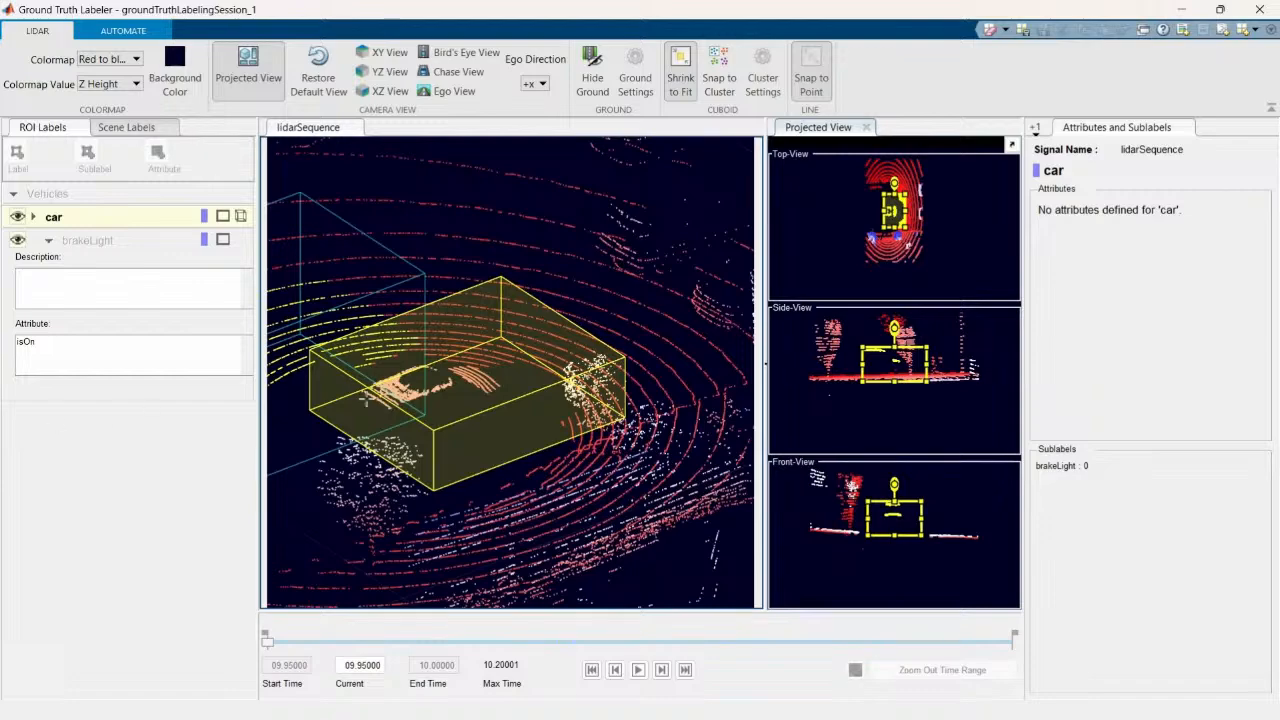
pyautogui.click(457, 386)
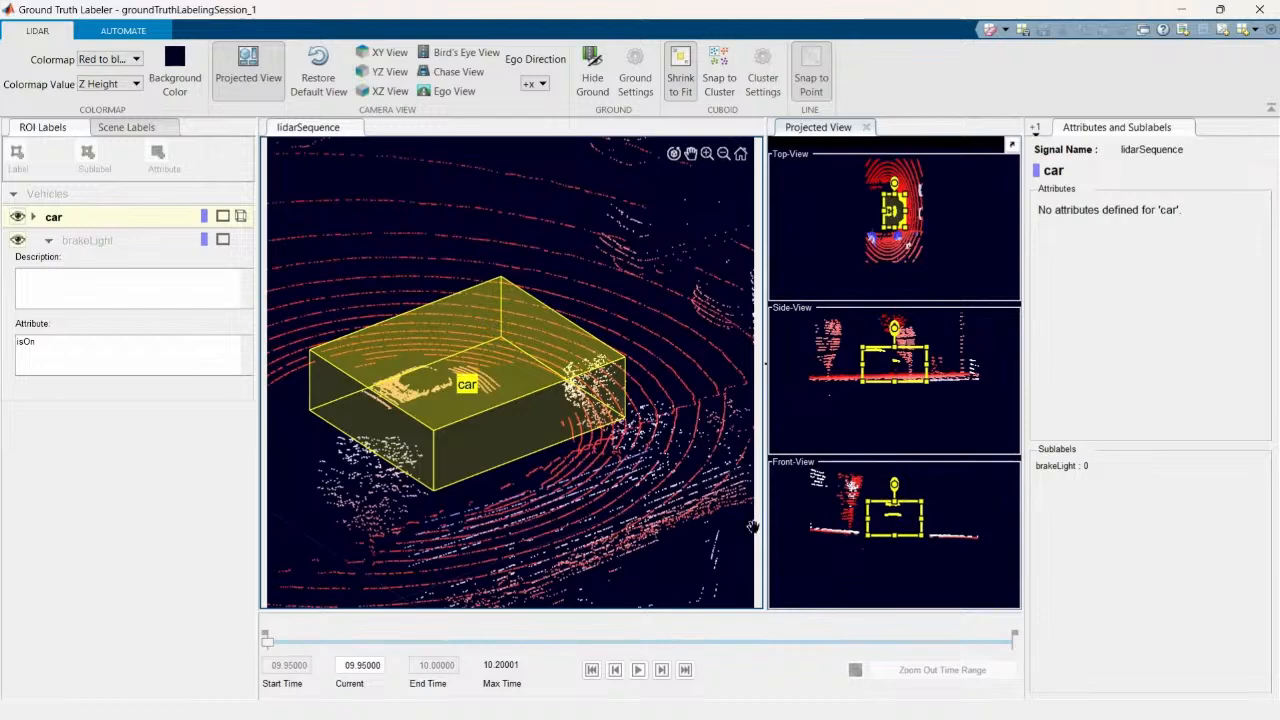
pyautogui.click(1005, 641)
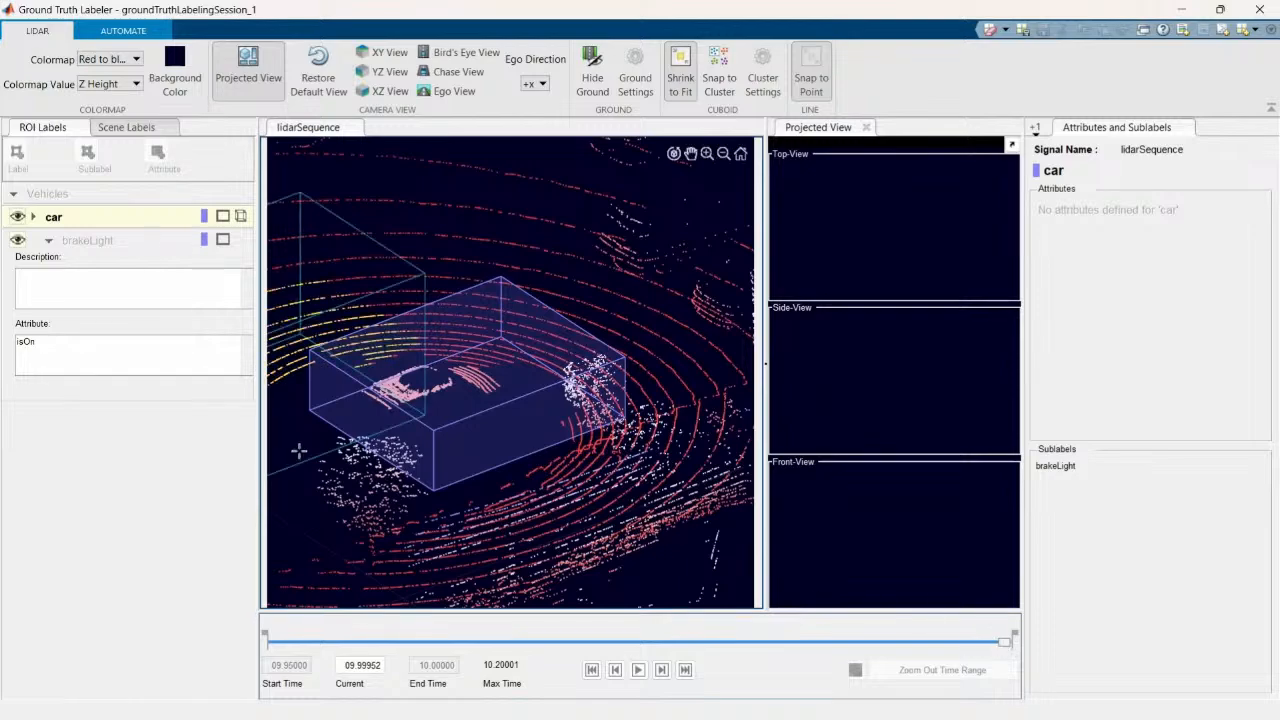
pyautogui.click(443, 441)
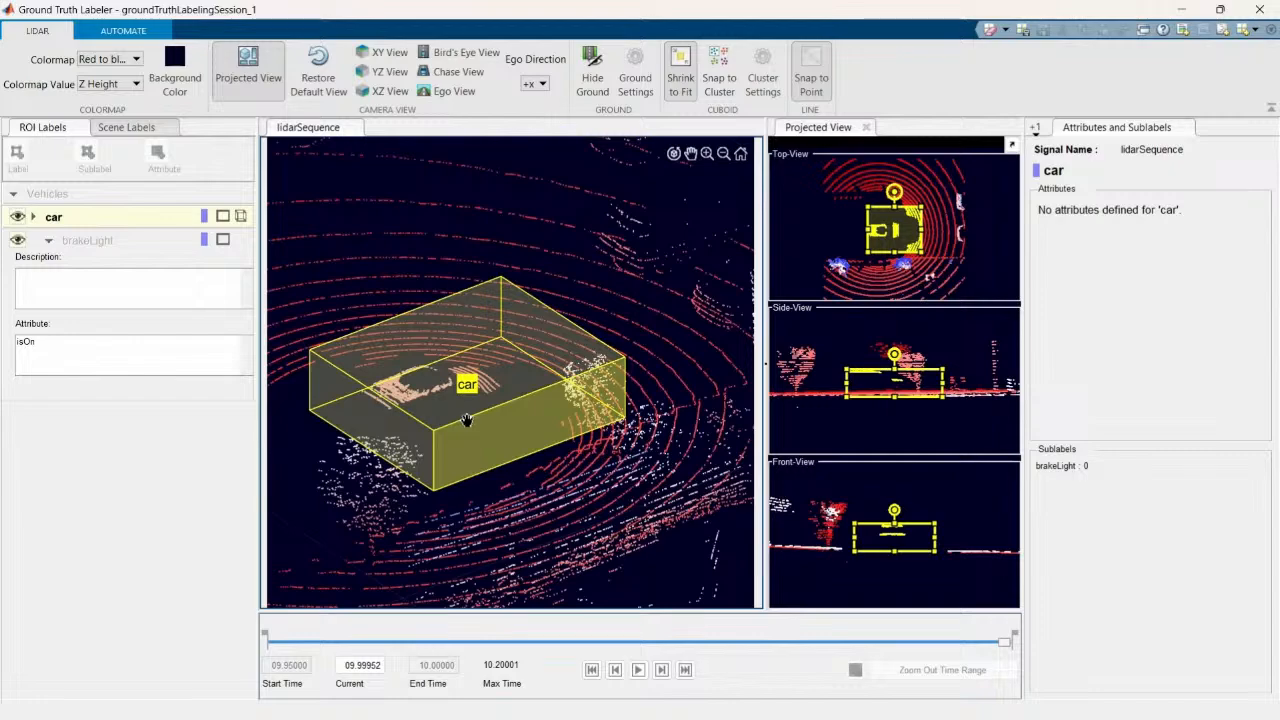
# Run the point cloud interpolation on the car cuboid and play back the interval
pyautogui.click(133, 31)
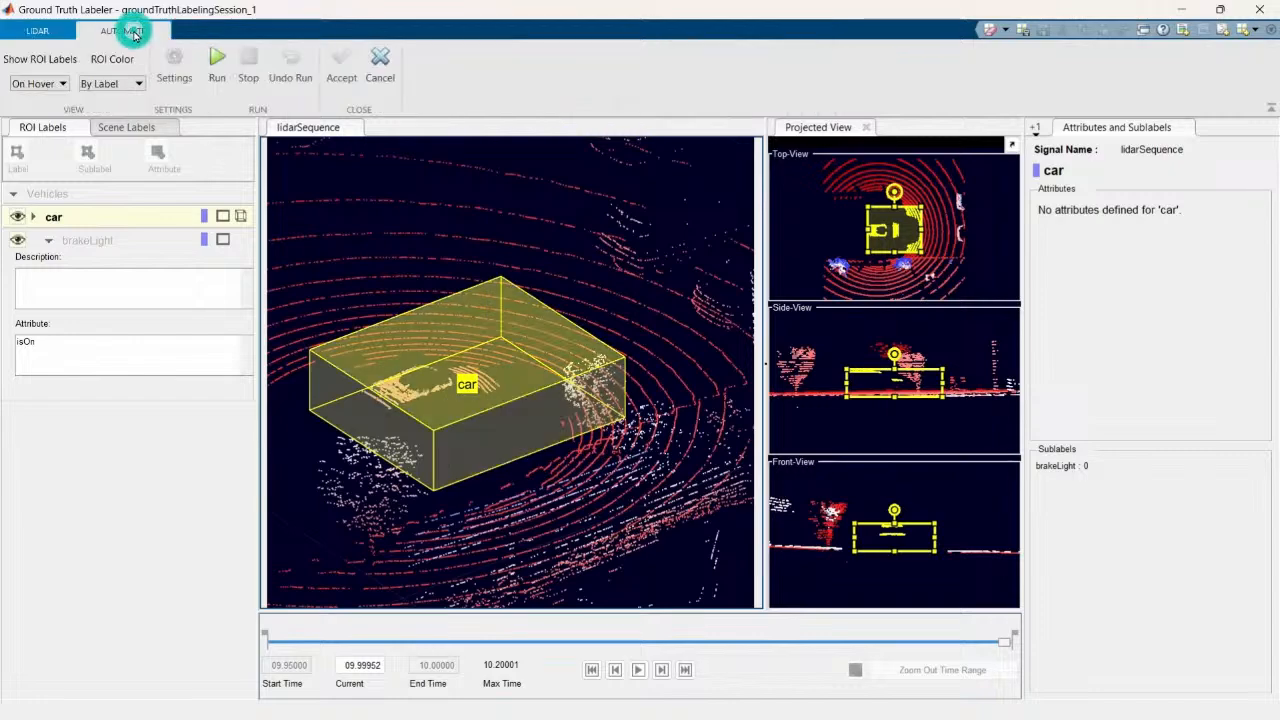
pyautogui.click(213, 67)
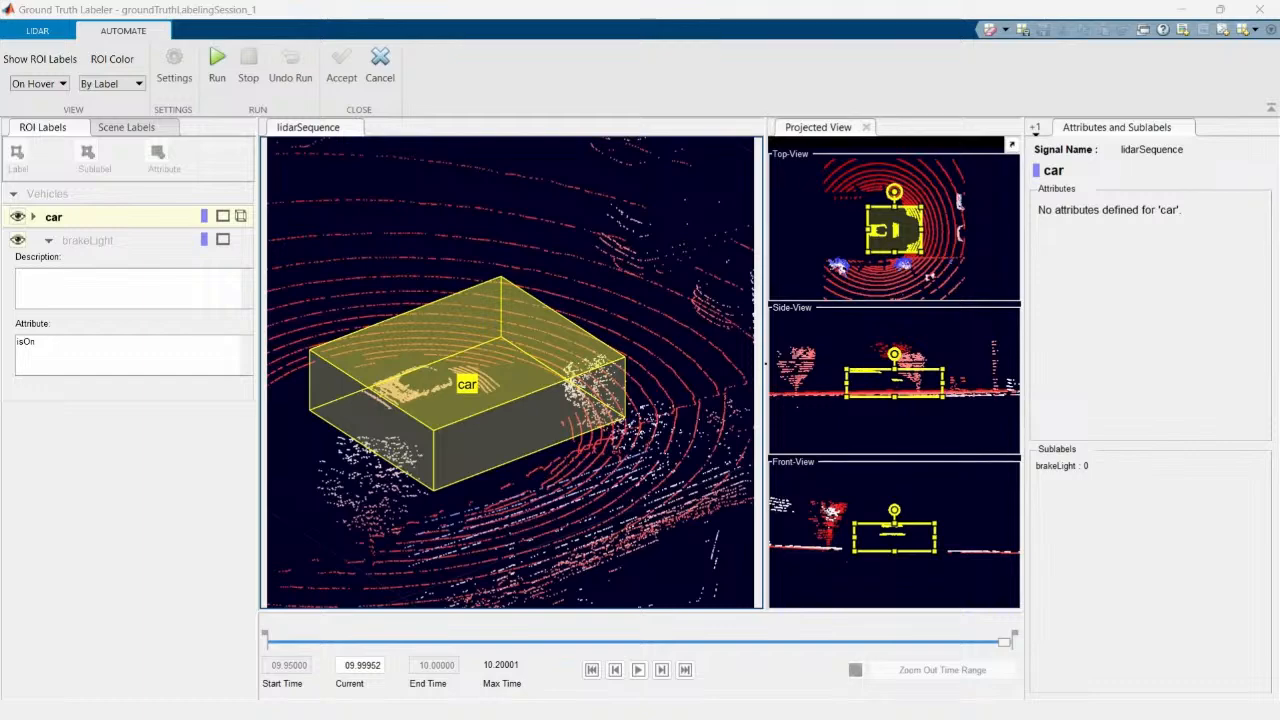
pyautogui.click(639, 670)
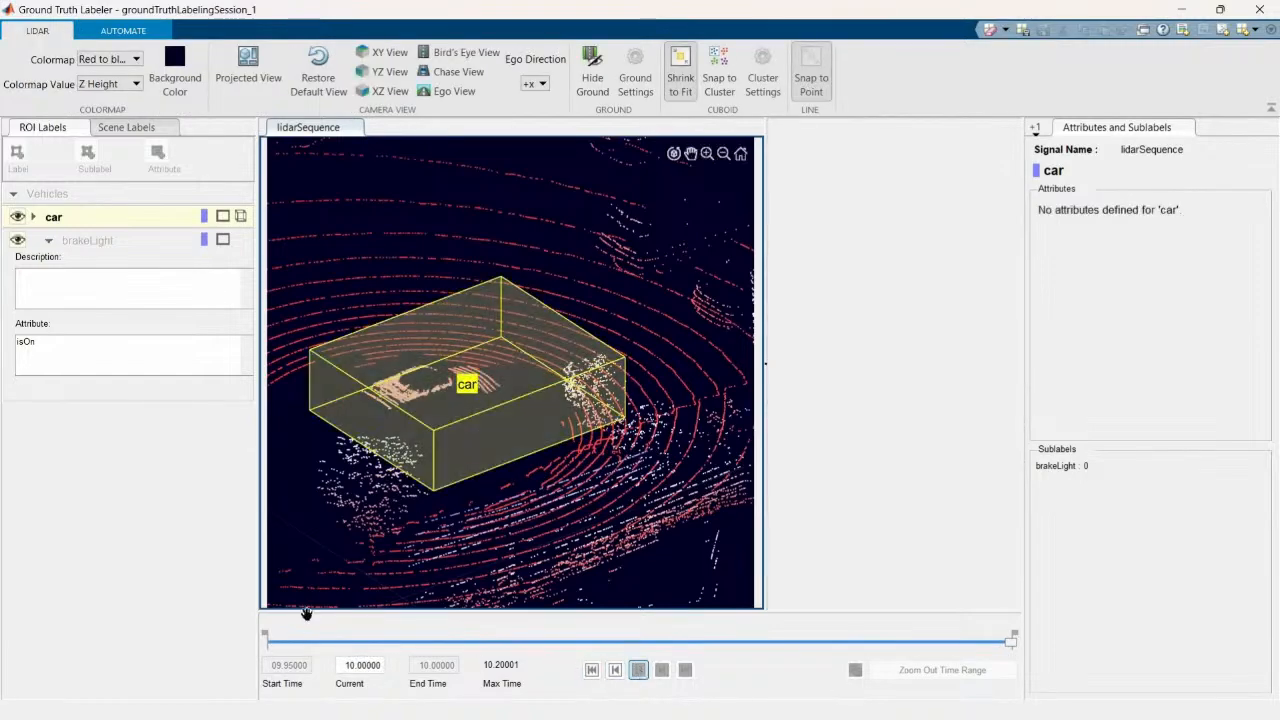
# Return to the 09.95000 frame, select the car cuboid and play back the automation interval
pyautogui.moveTo(1012, 640); pyautogui.dragTo(266, 640)
pyautogui.click(523, 410)
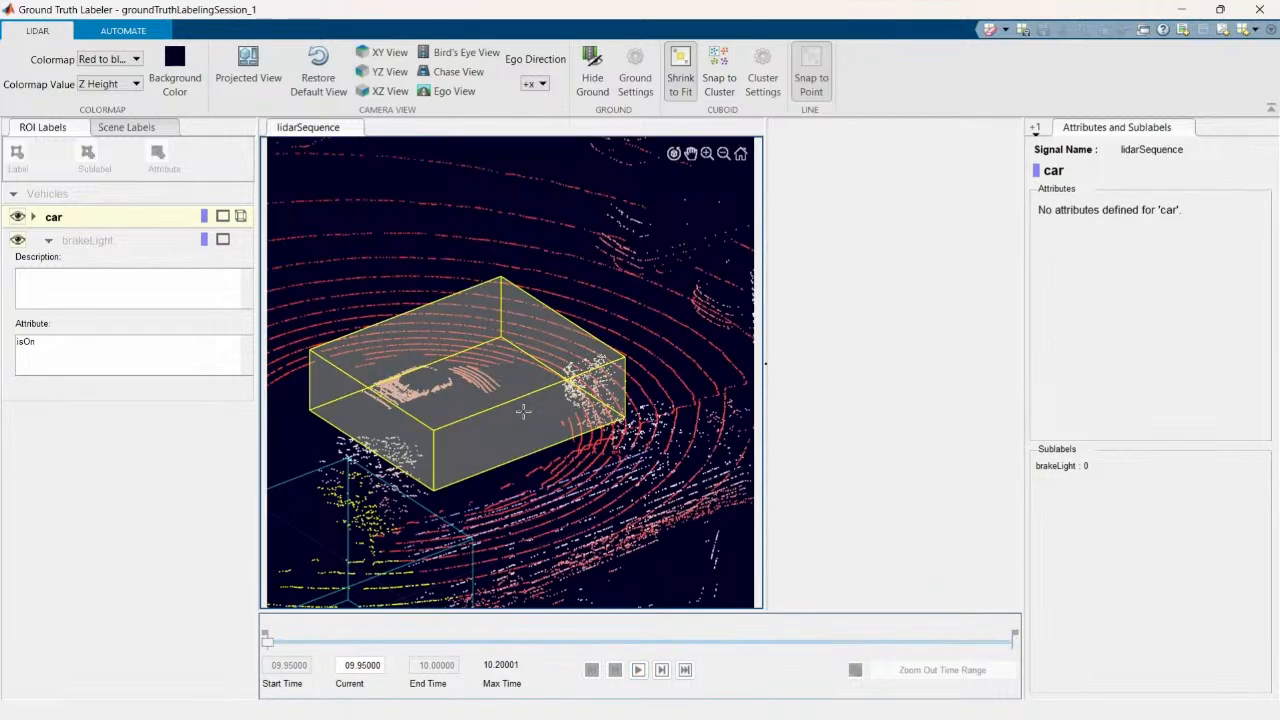
pyautogui.click(638, 670)
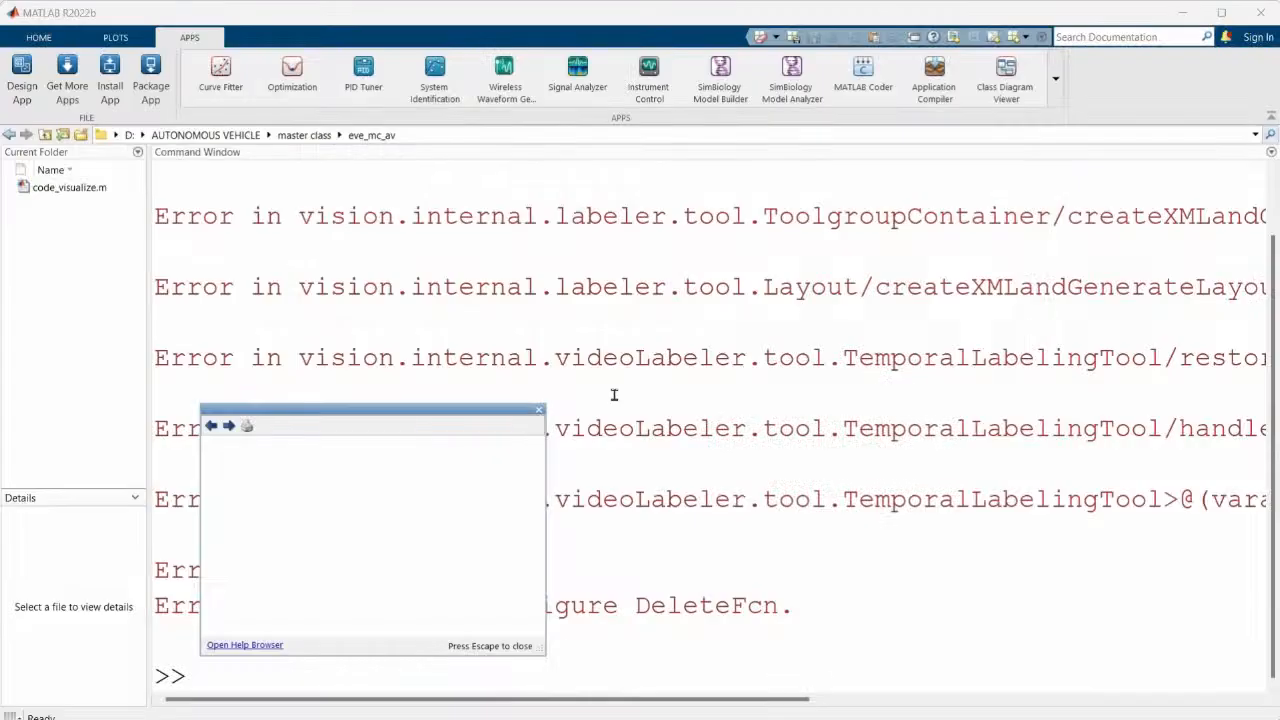
# Close the empty help popup in MATLAB and switch back to the Ground Truth Labeler
pyautogui.click(538, 409)
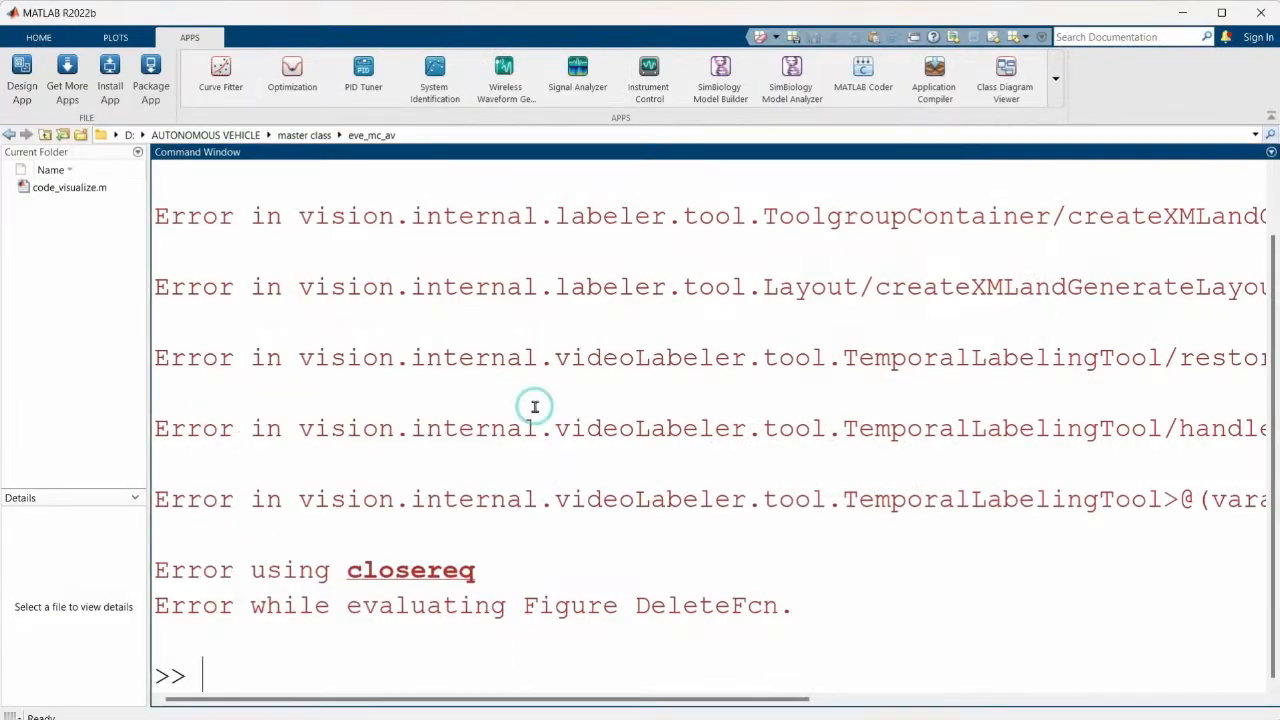
pyautogui.press('super')
pyautogui.click(823, 609)
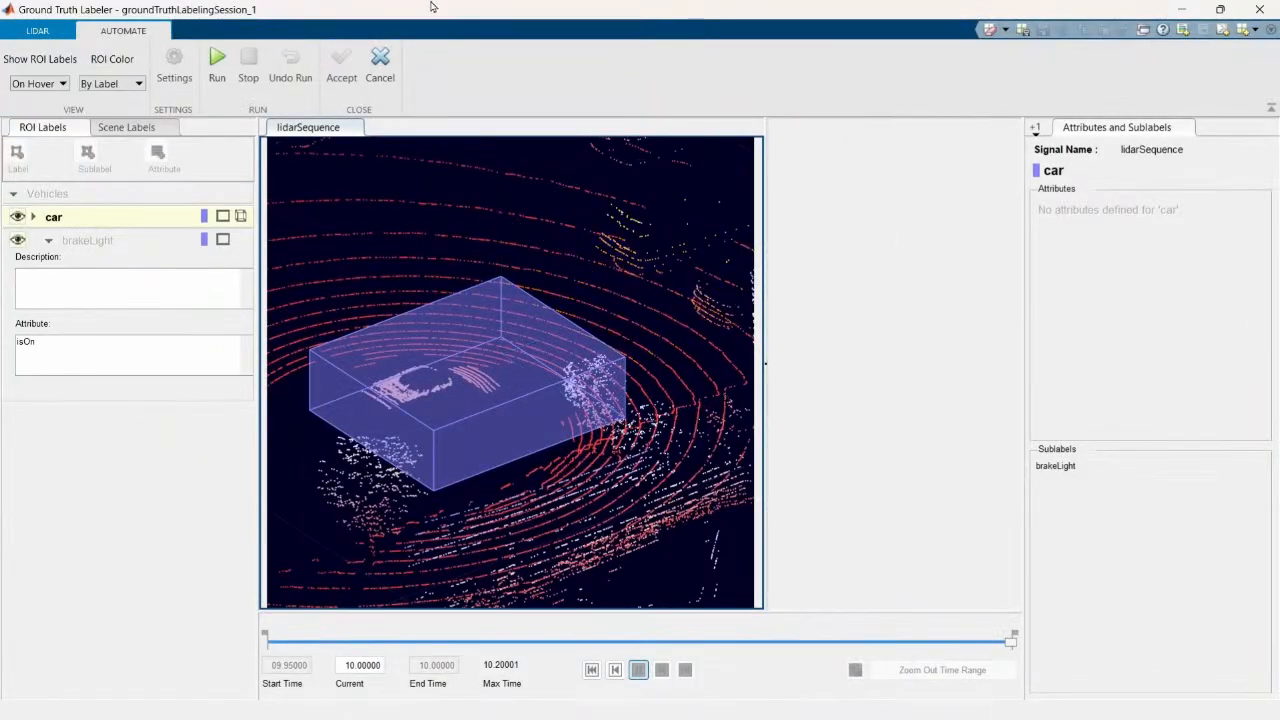
# Run the point cloud interpolation again, select the flat car cuboid at the base of the box, and cancel the automation session
pyautogui.click(224, 66)
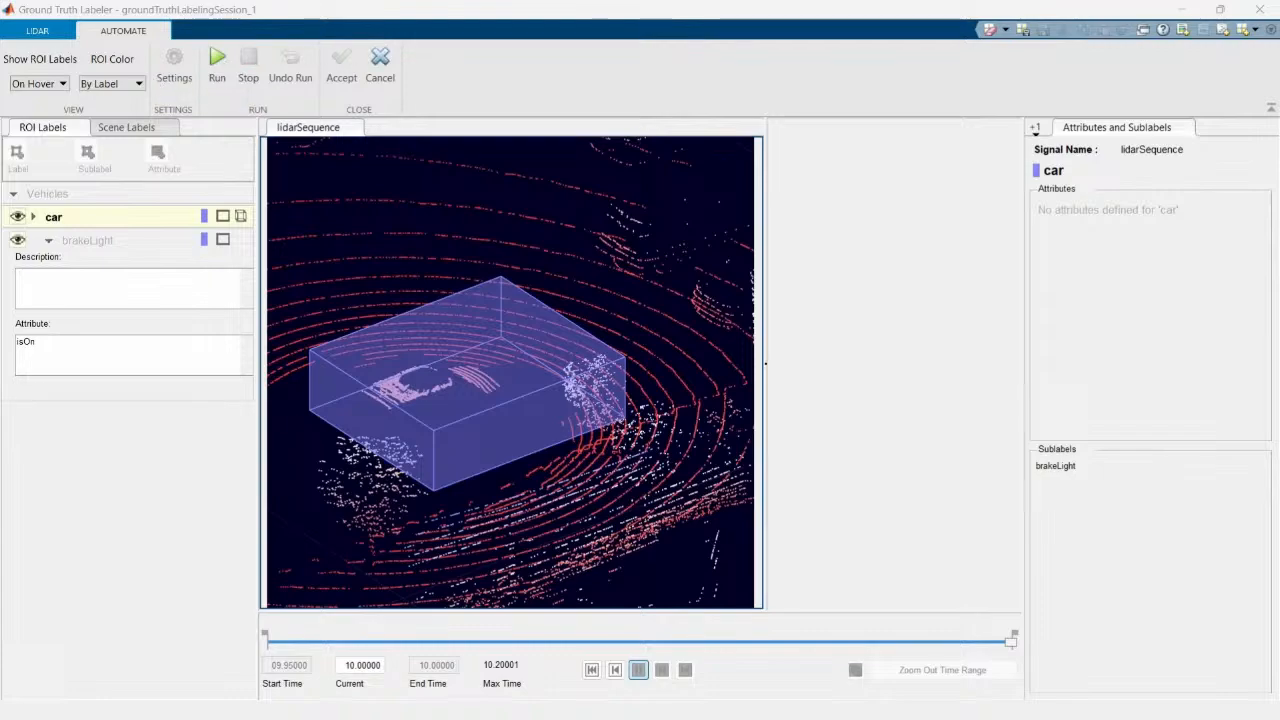
pyautogui.click(482, 412)
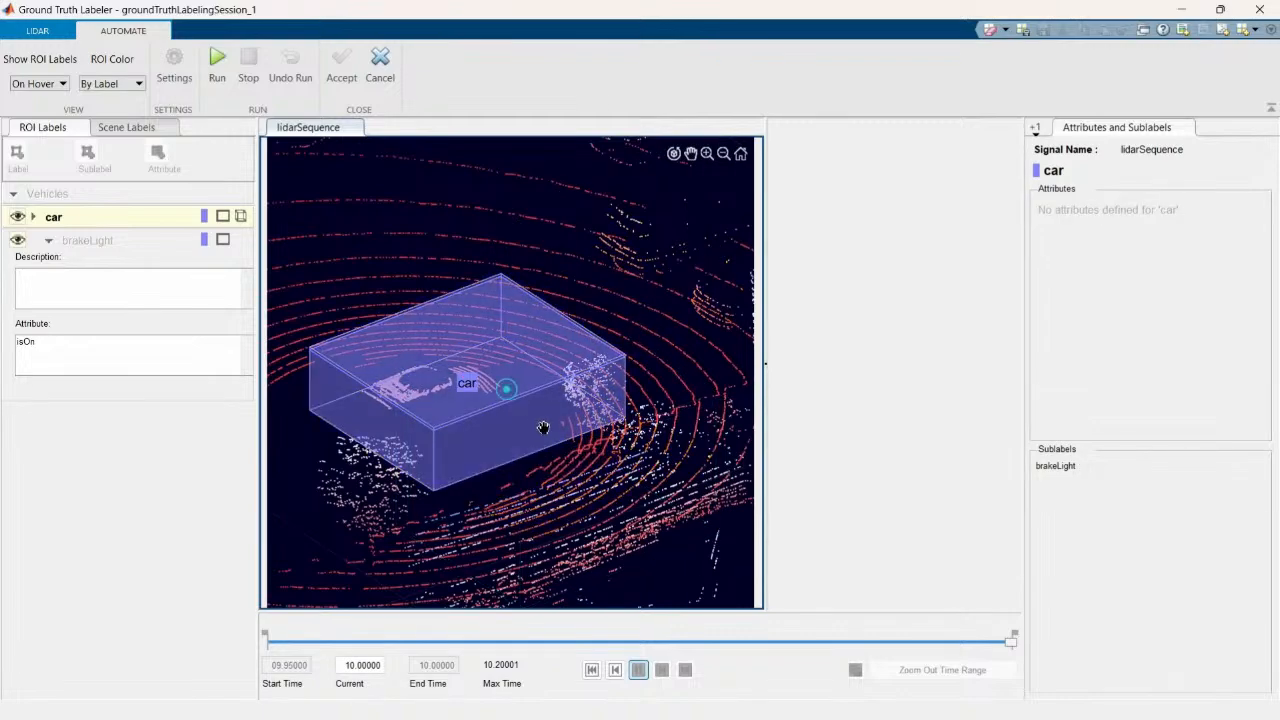
pyautogui.click(528, 348)
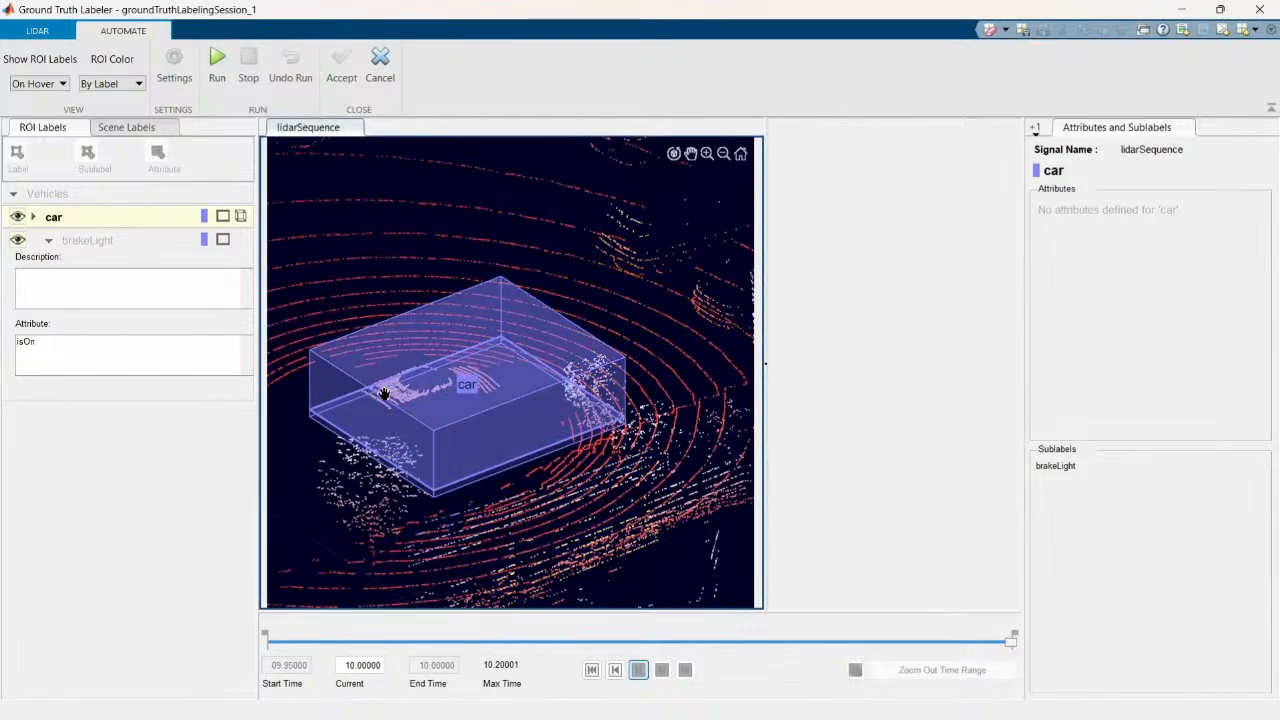
pyautogui.click(405, 371)
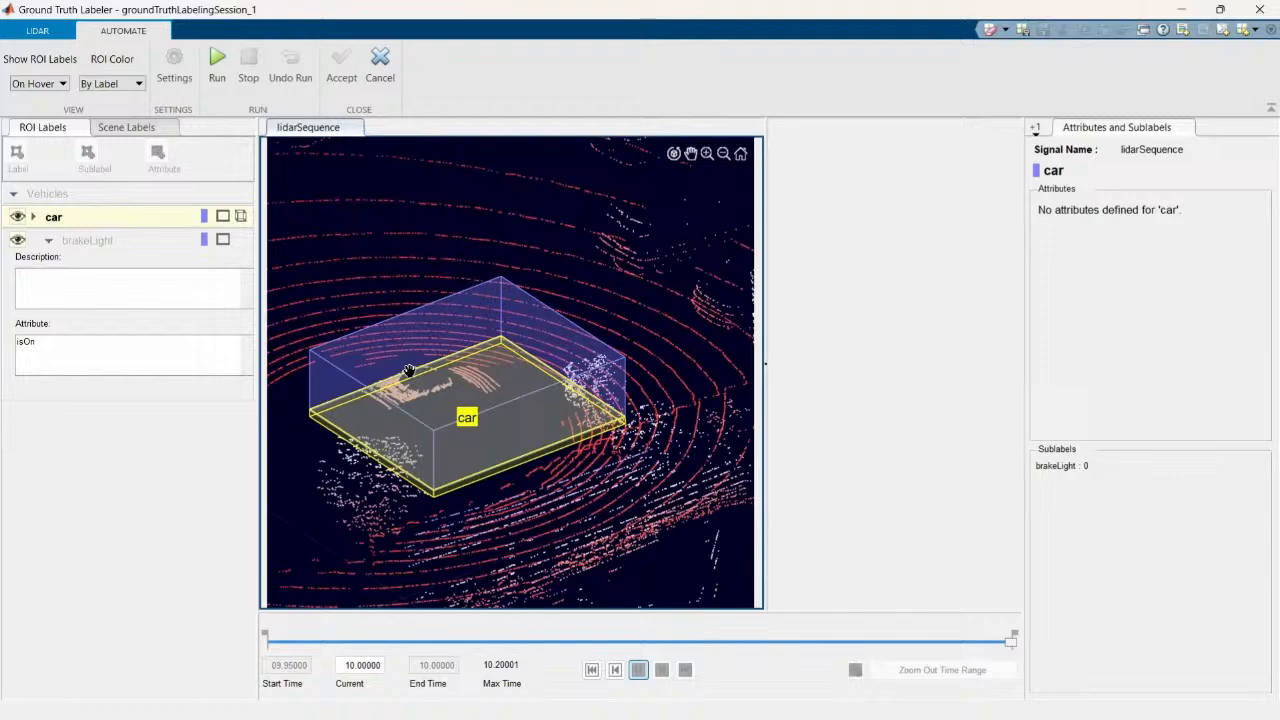
pyautogui.click(380, 57)
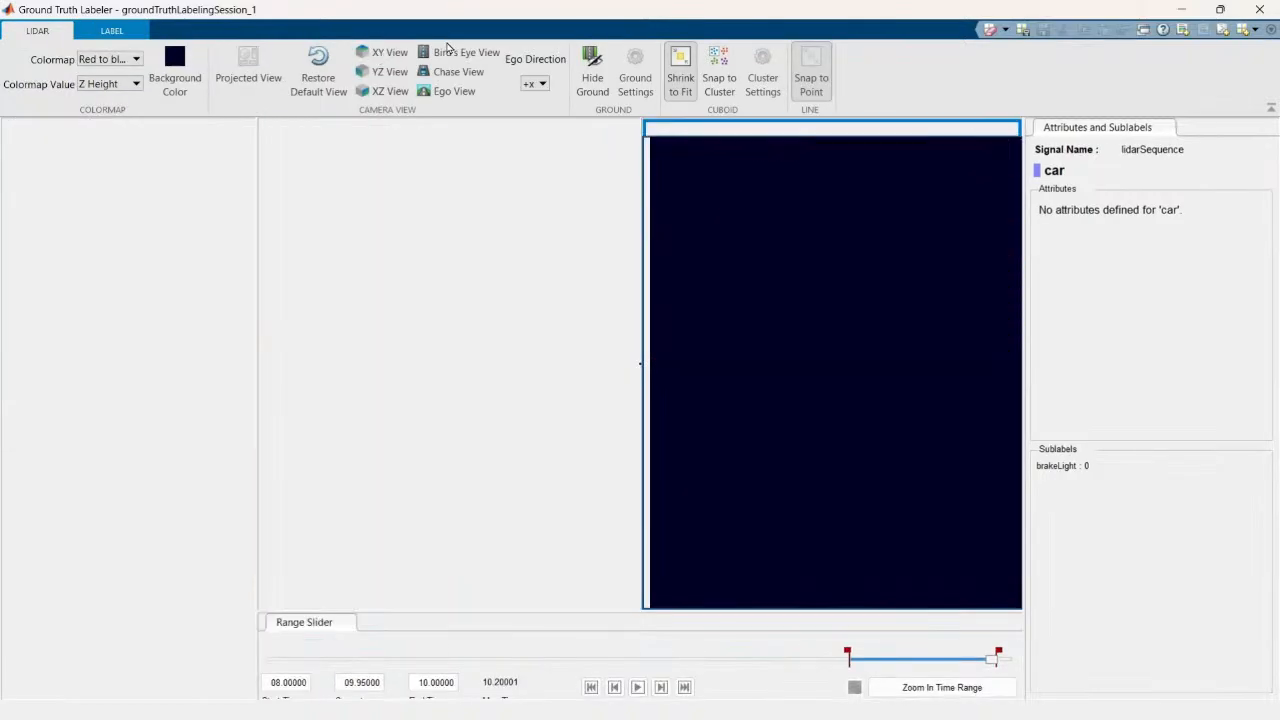
# Play back the labeled video and lidar signals together up to the 10.00000 end time
pyautogui.click(449, 64)
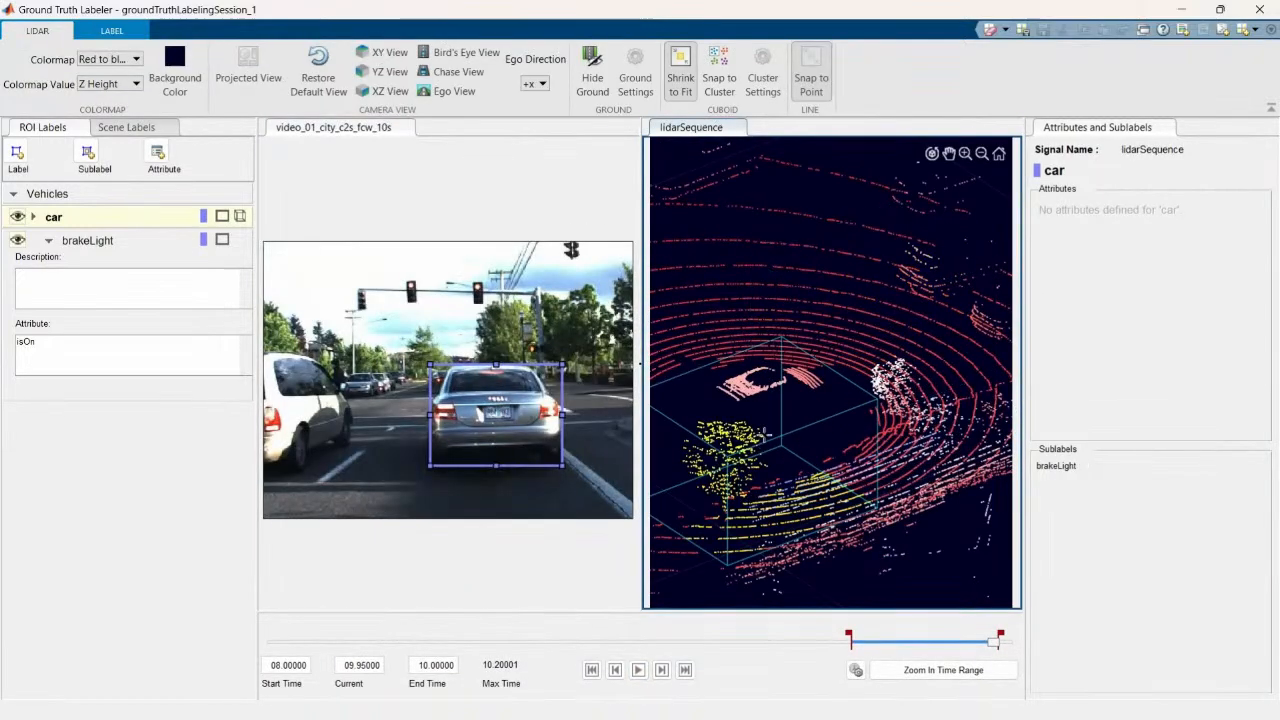
pyautogui.click(638, 669)
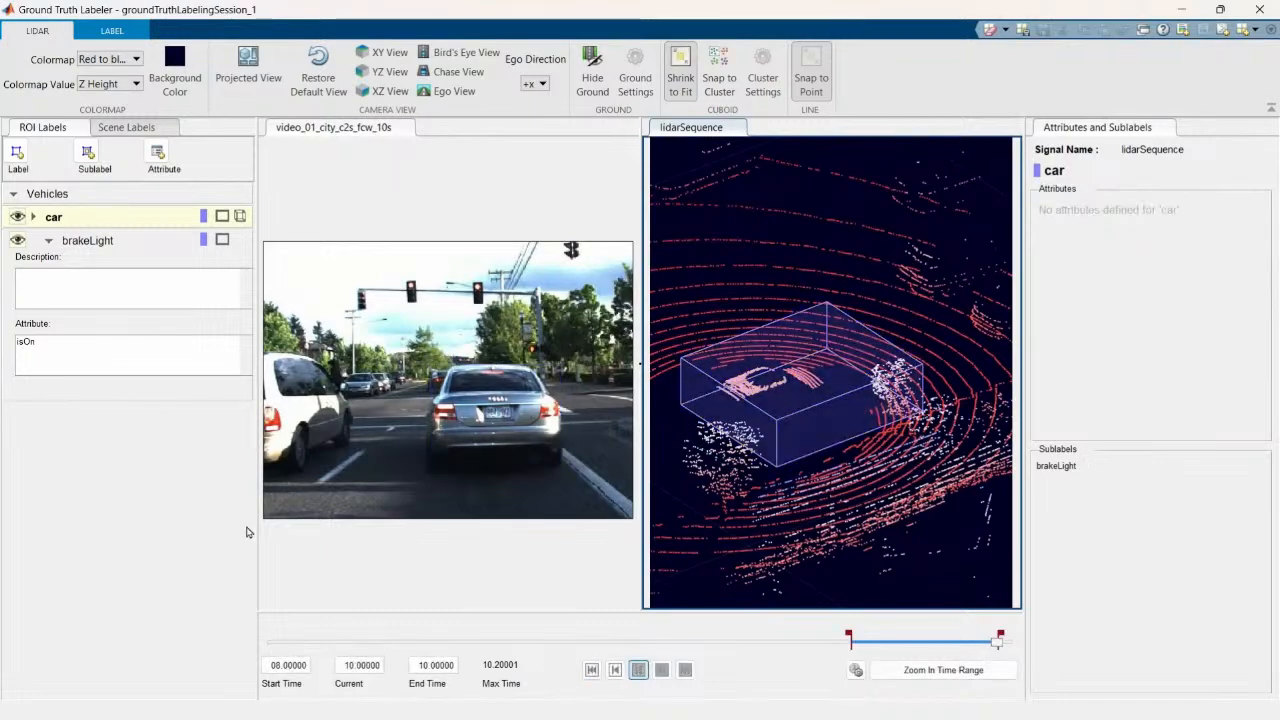
pyautogui.click(640, 670)
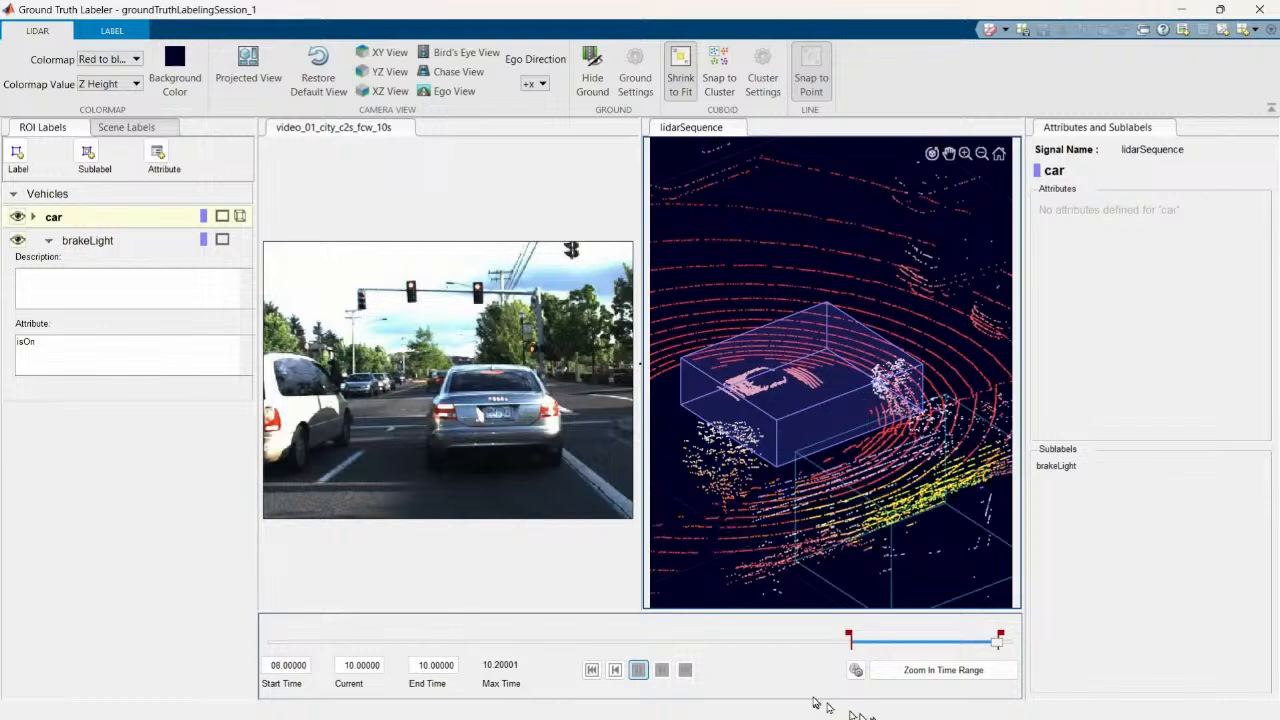
pyautogui.press('super')
pyautogui.moveTo(727, 708)
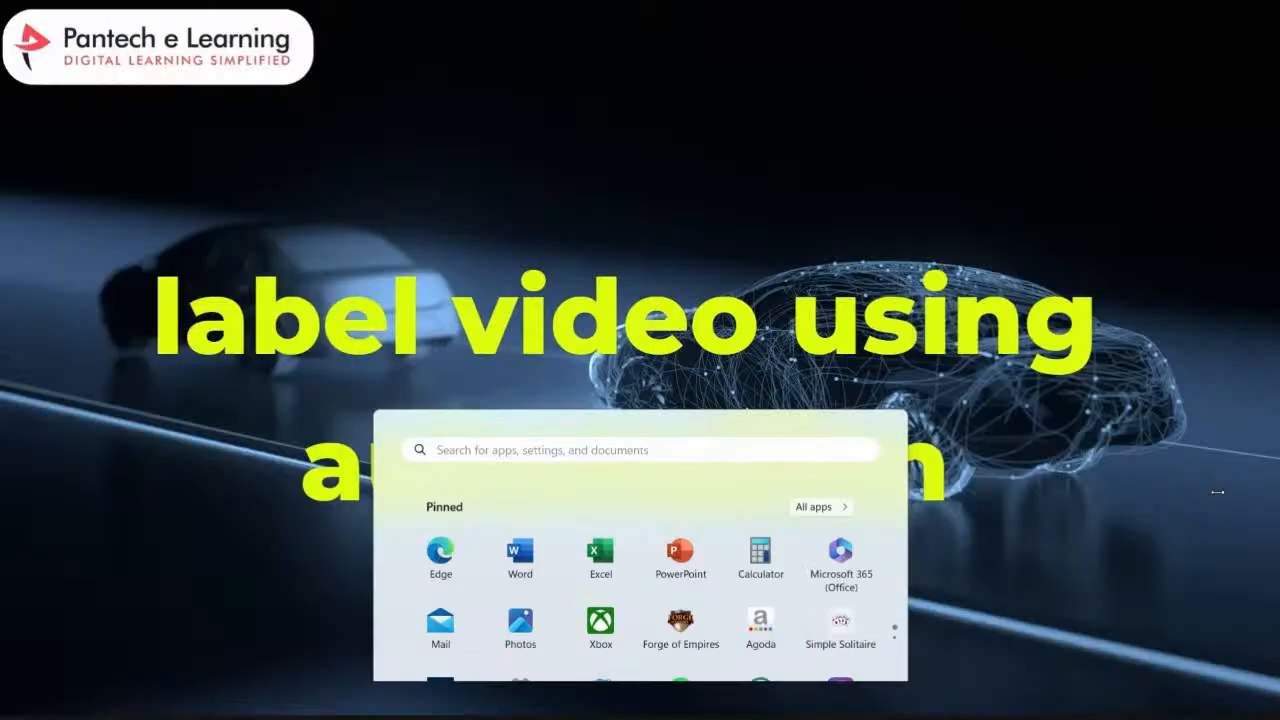